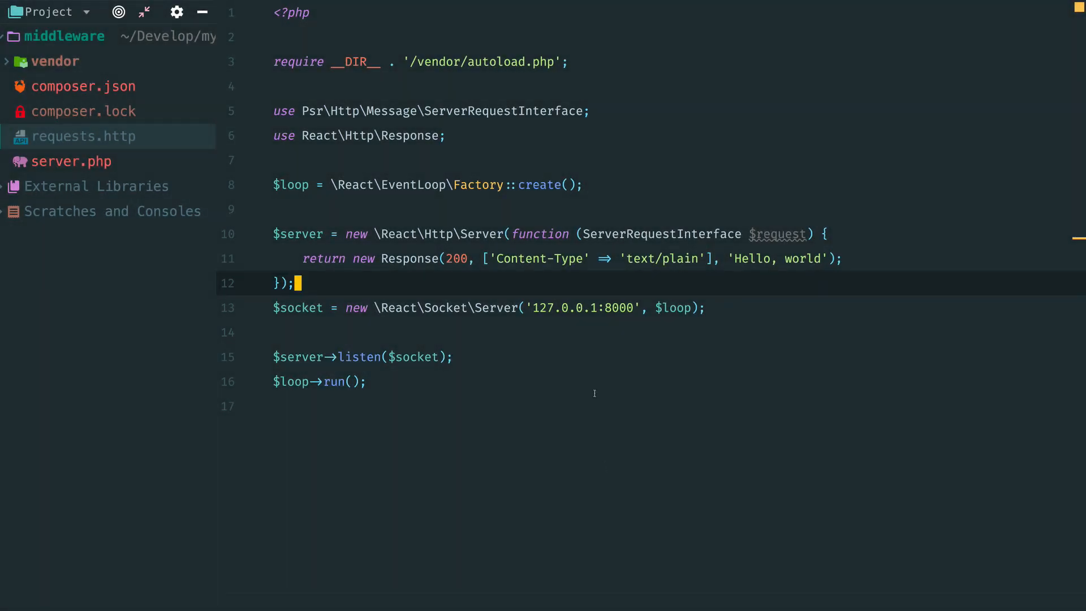
- Start the server with php server.php in the terminal
left_click(597, 258)
triple_click(596, 258)
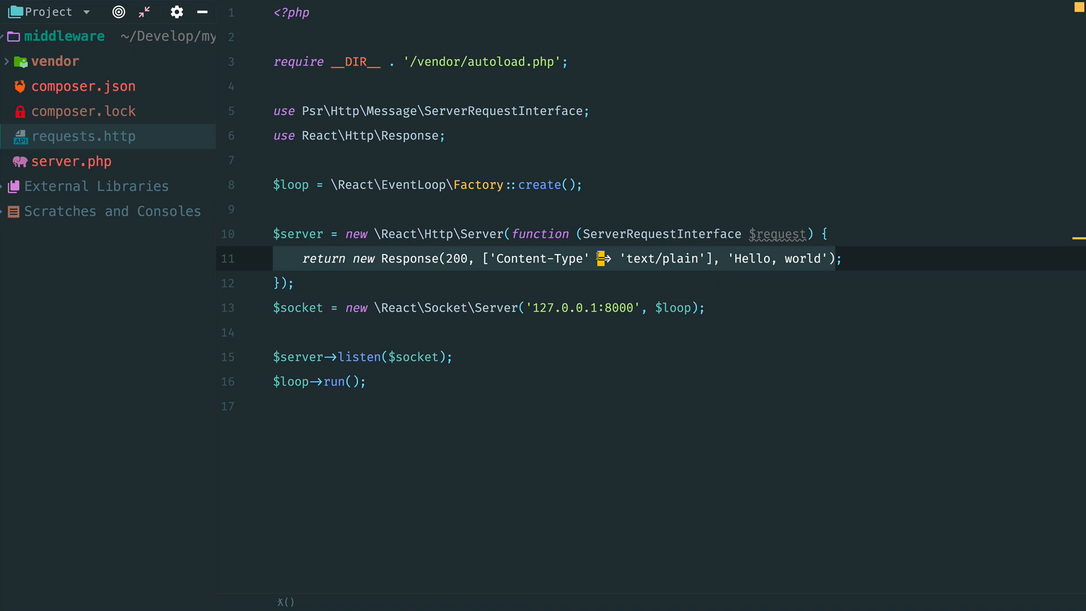
left_click(591, 276)
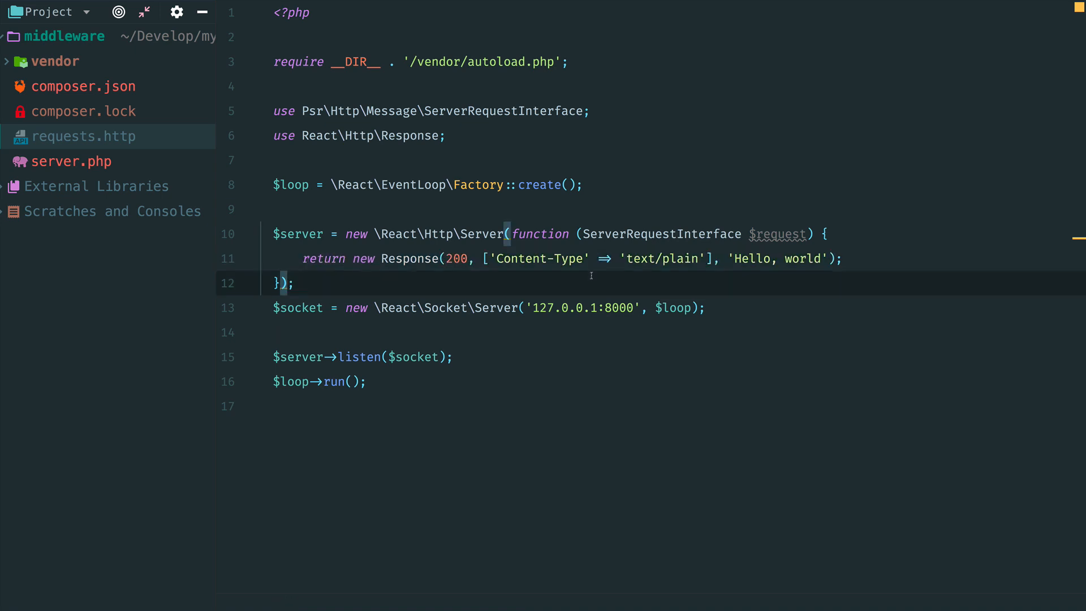
key("alt+F12")
type("php")
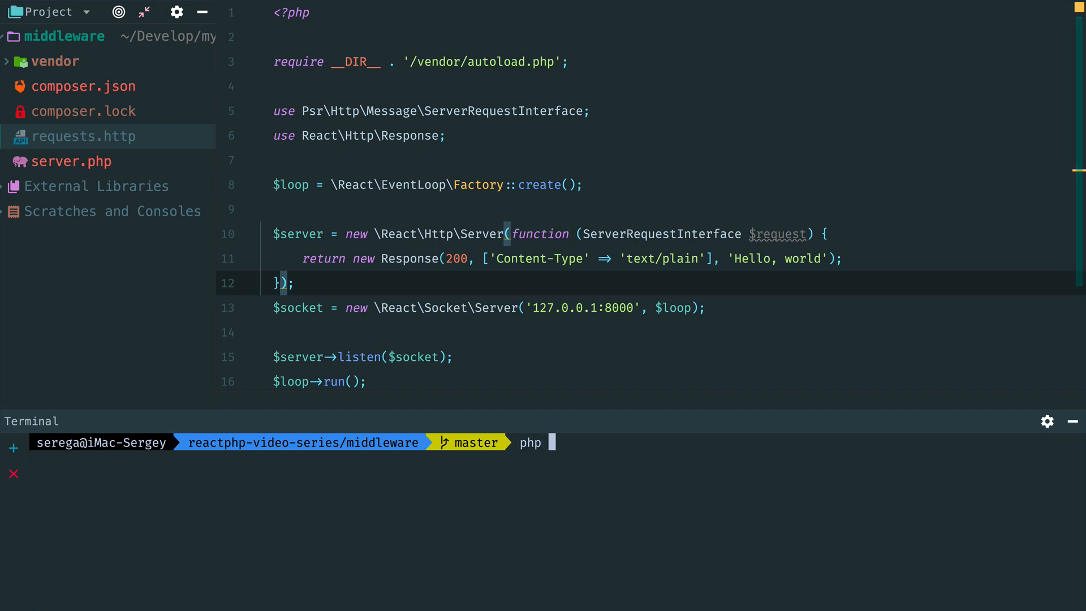
type(" server.php")
key("Return")
- Send the GET localhost:8000 request from requests.http, getting 200 OK 'Hello, world'
left_click(99, 134)
double_click(100, 134)
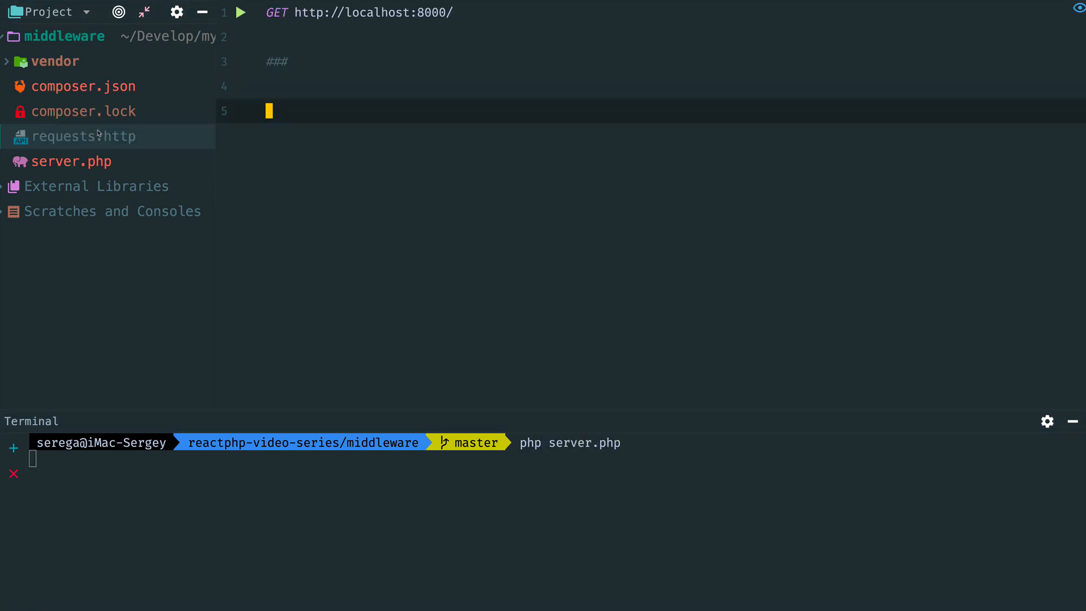
left_click(240, 13)
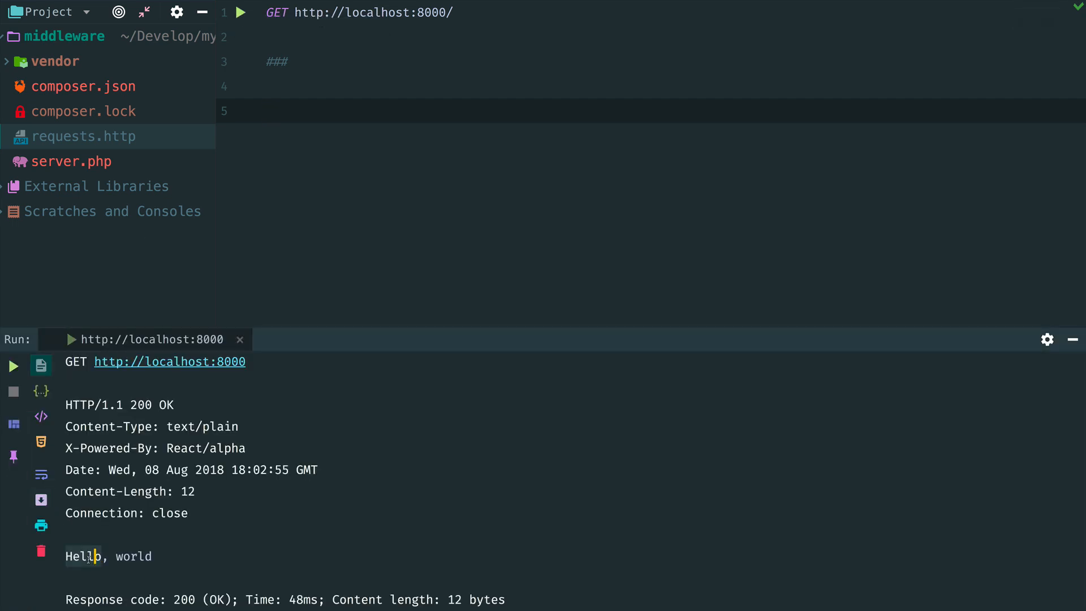
left_click_drag(65, 556, 152, 556)
left_click(373, 283)
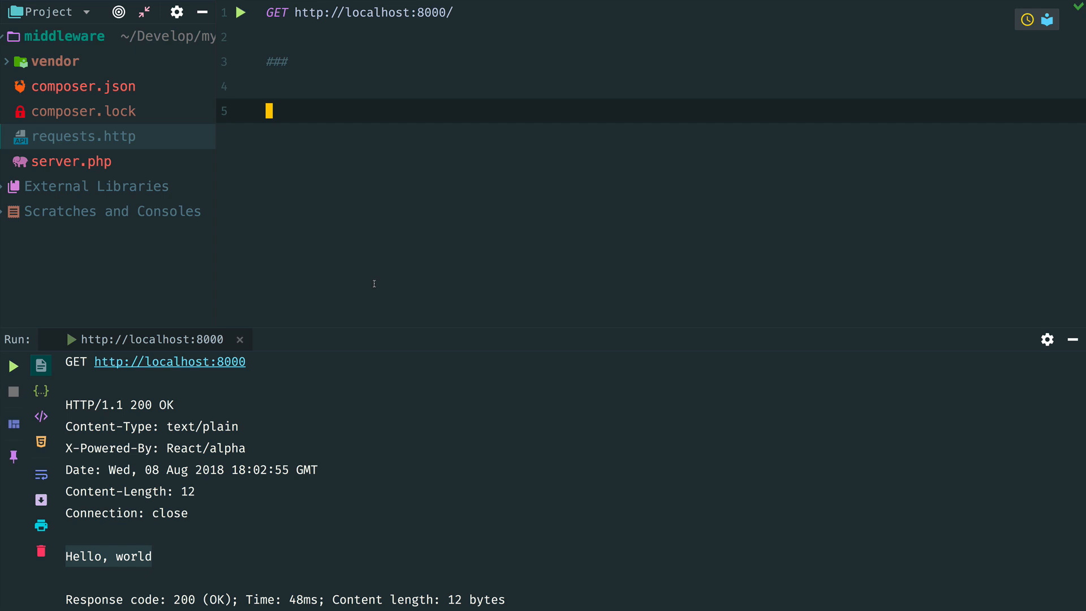
- Add an echo of getMethod() and getUri()->getPath() with PHP_EOL in the handler
key("ctrl+Tab")
key("Up")
key("ctrl+alt+Return")
type("echo ")
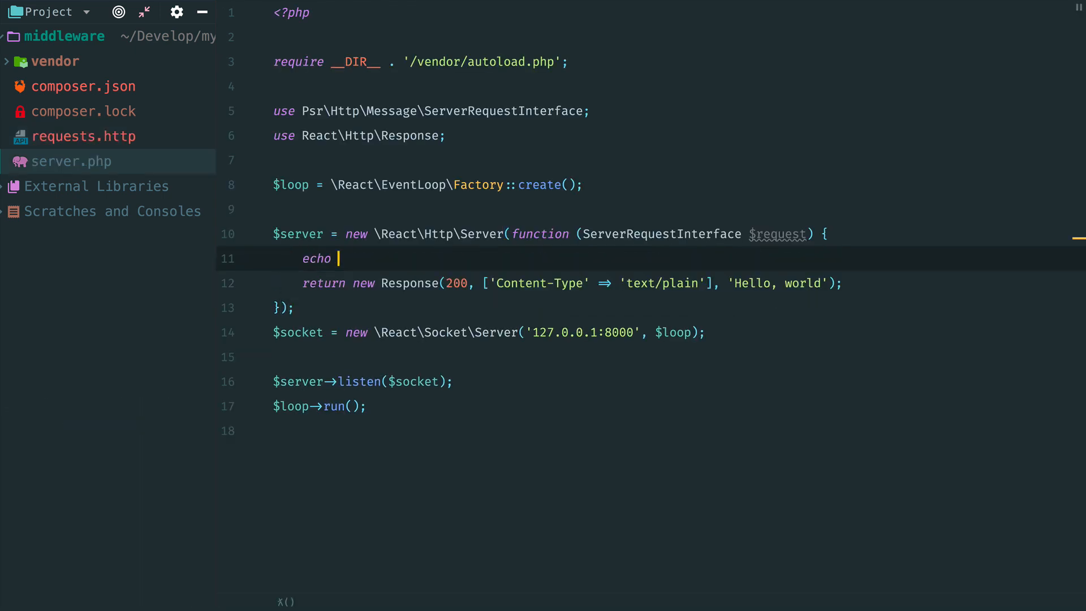
type("'Method: ")
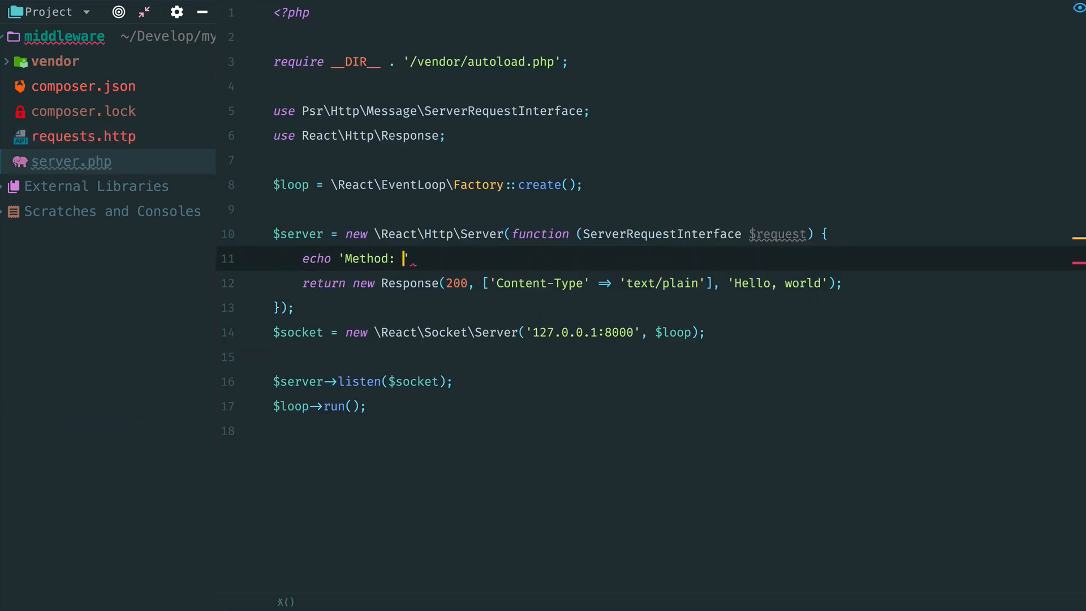
type("' . $request")
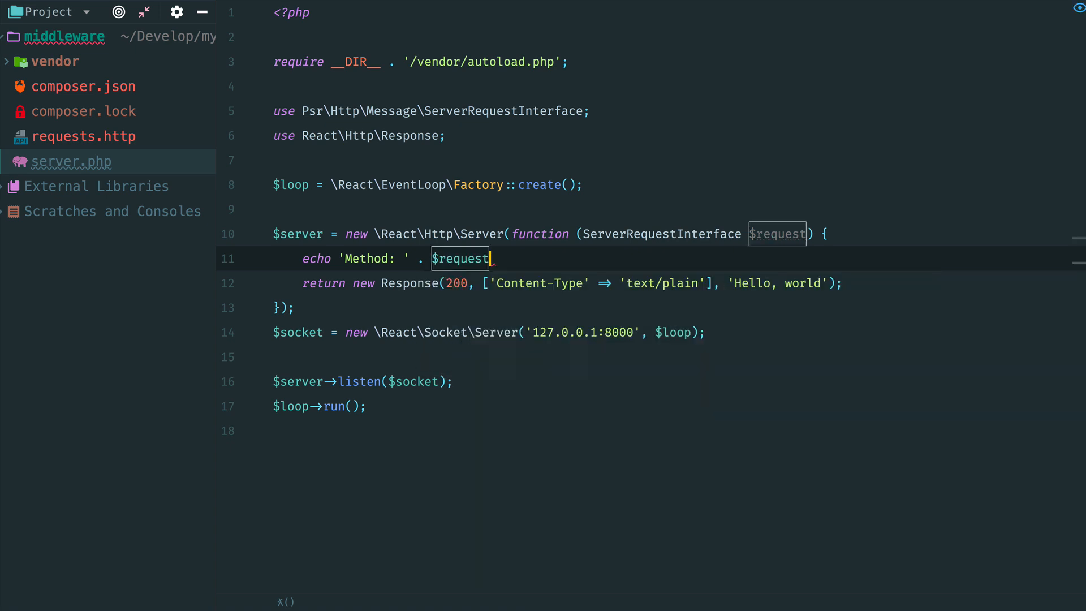
type("->getM")
key("Return")
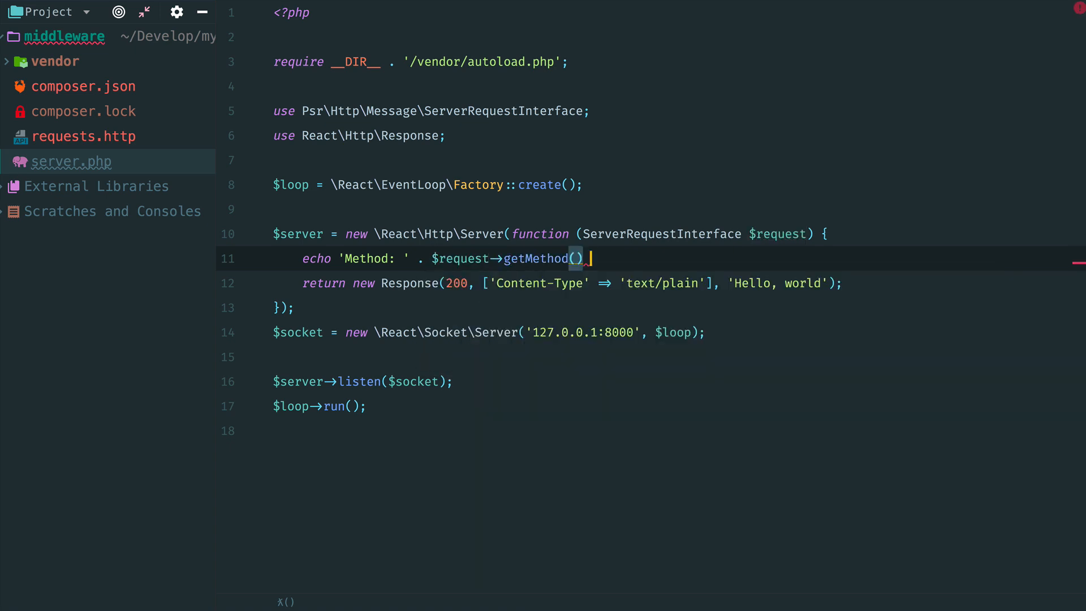
type(". ' path: ")
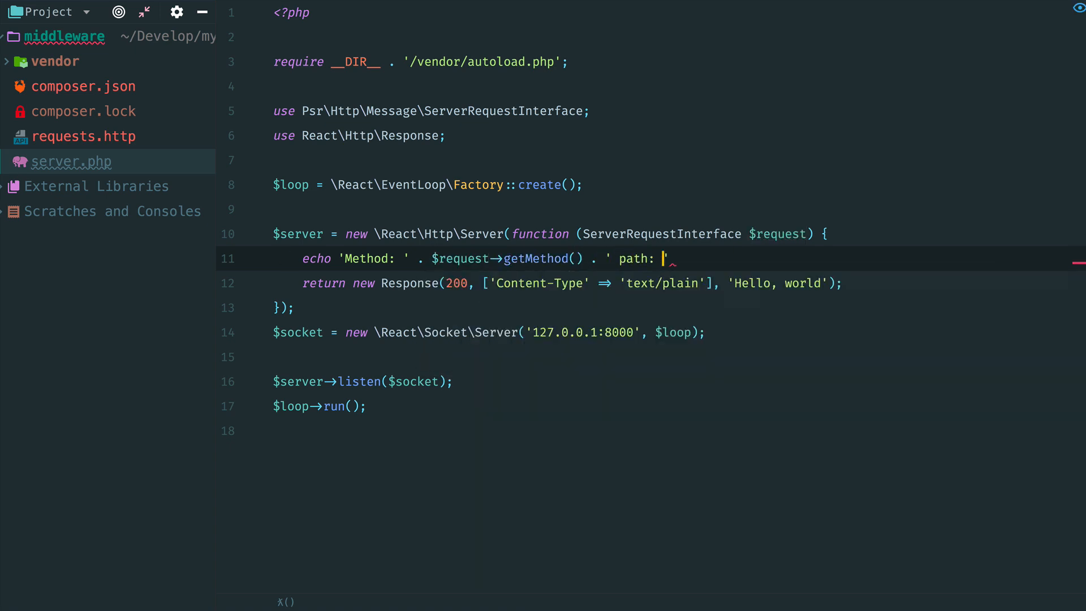
type("' . $req")
key("Return")
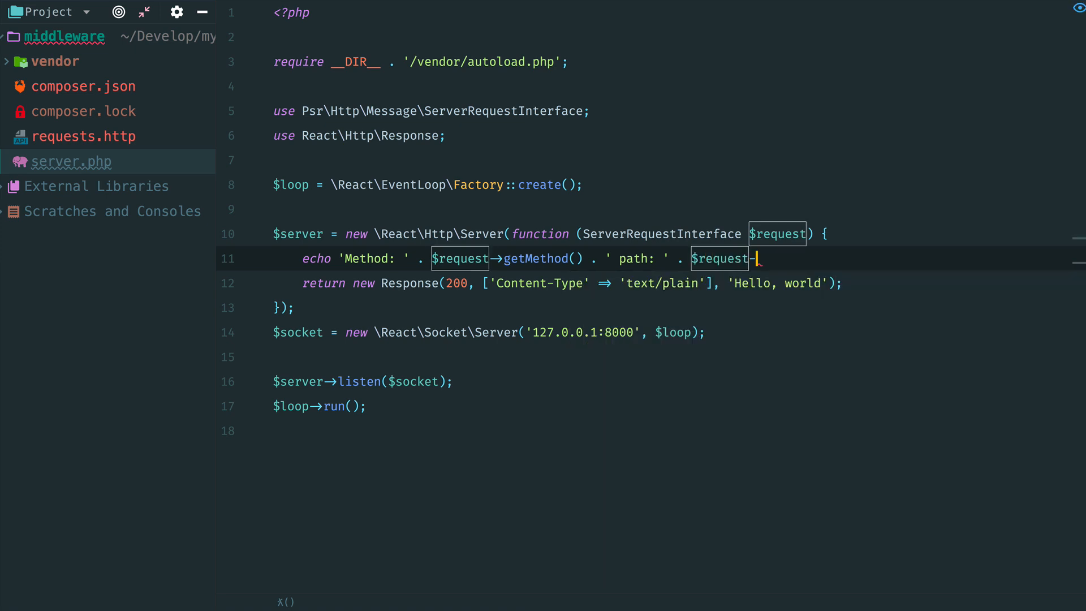
type("->")
key("Return")
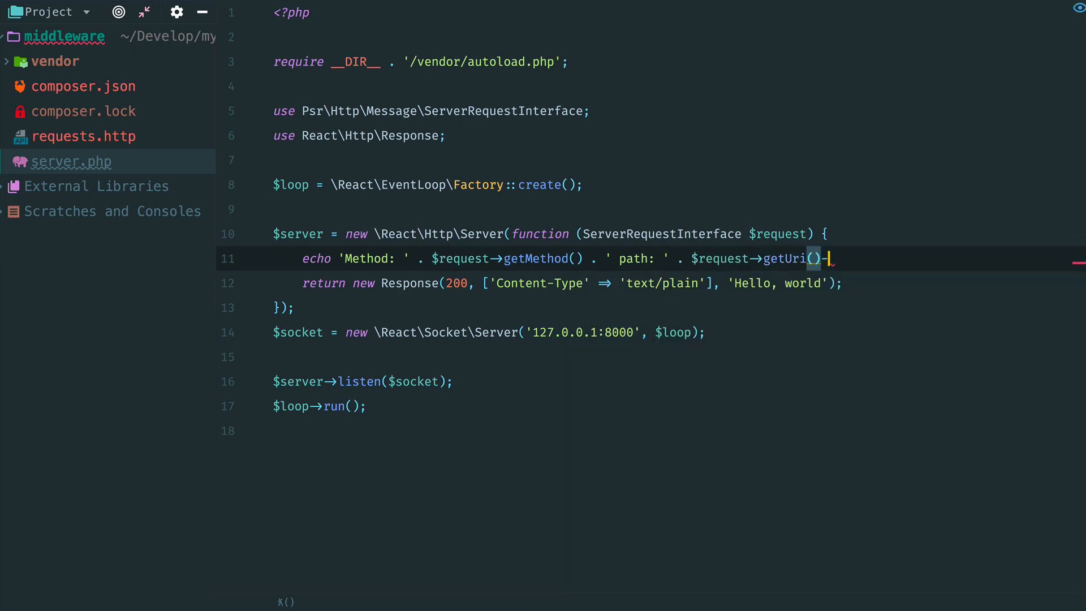
type("->")
key("Return")
type(". P")
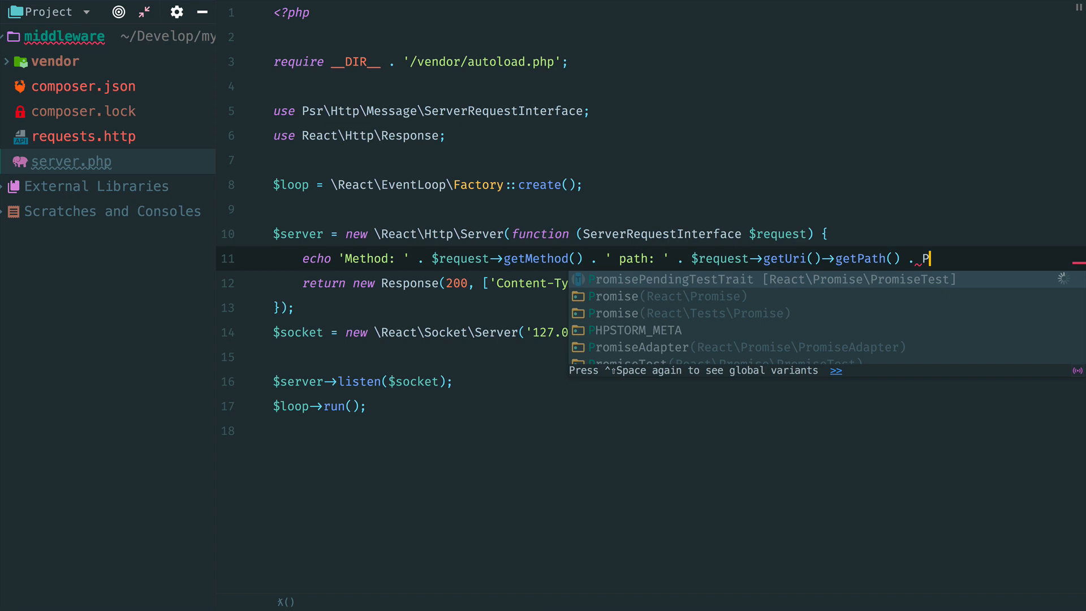
type("HP")
key("Return")
type(";")
- Restart php server.php and resend the GET so the terminal logs Method: GET path: /
key("alt+F12")
type("php ")
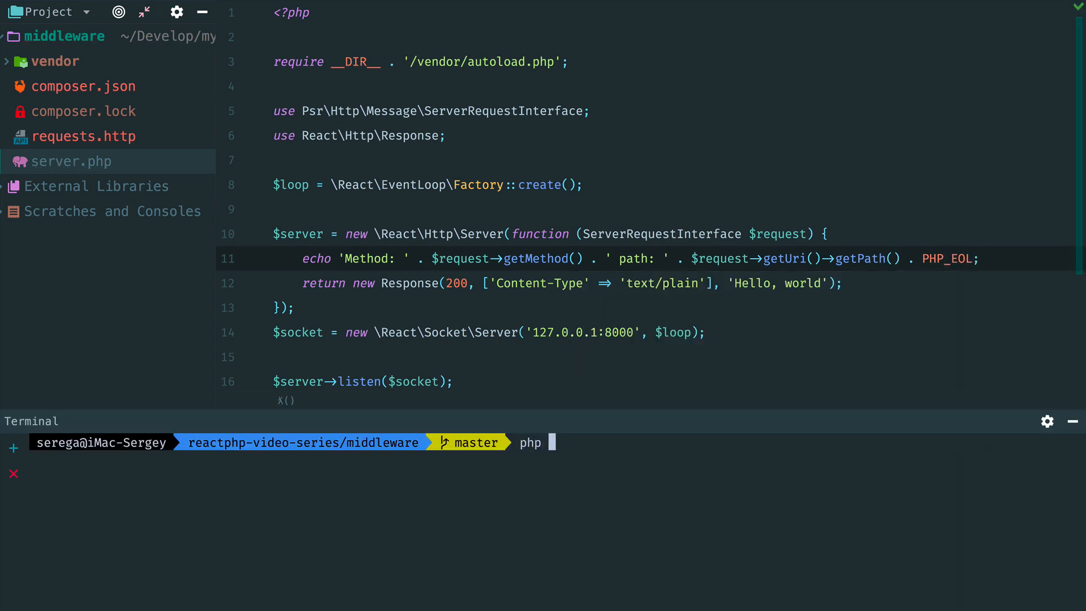
type("server.php")
key("Return")
key("super+e")
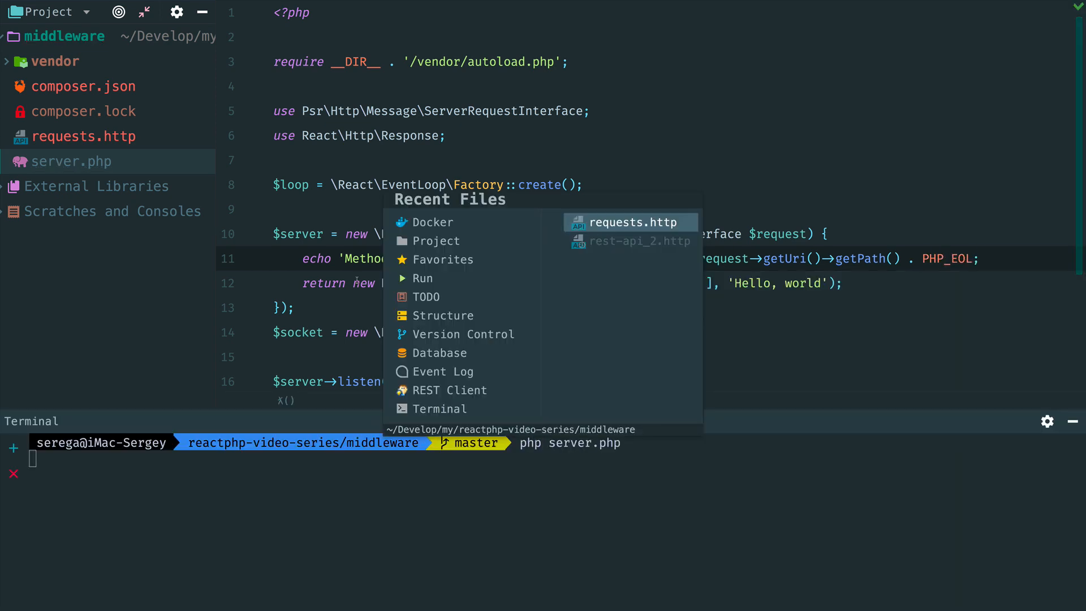
key("Return")
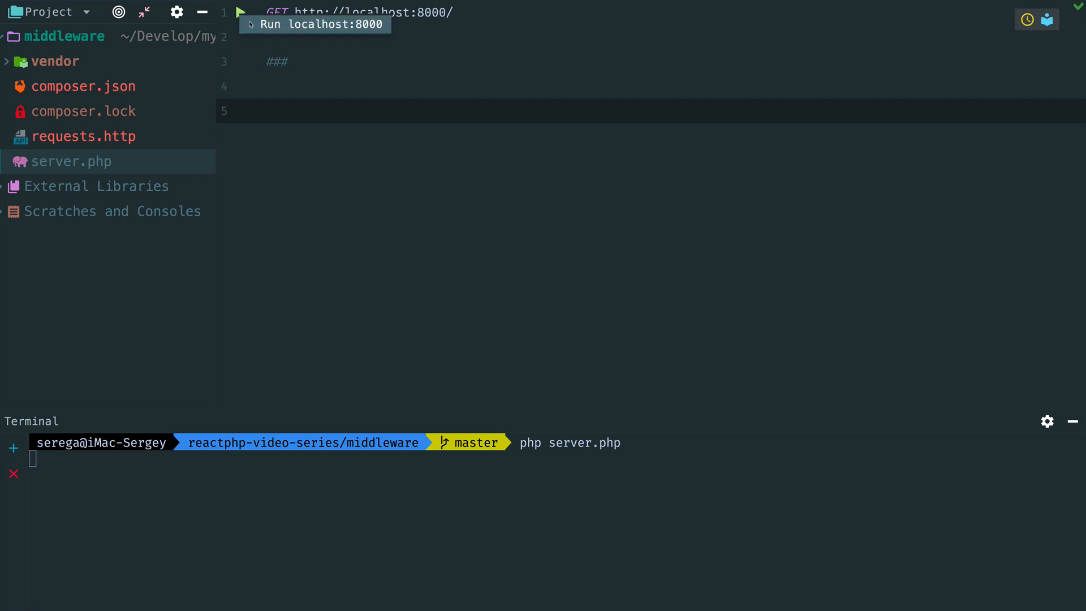
left_click(240, 13)
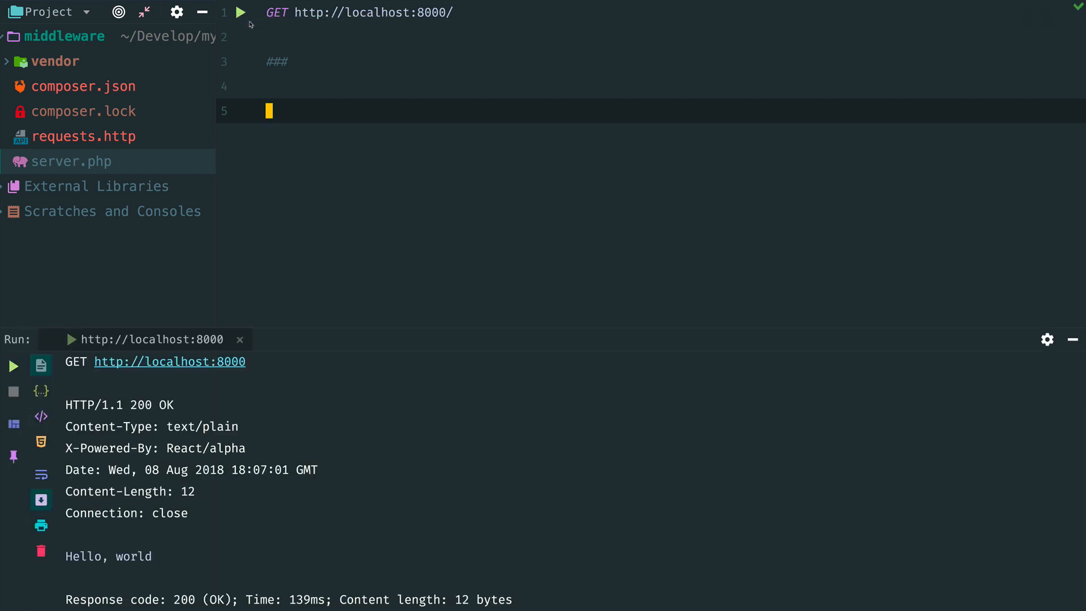
- Add an if on getUri()->getPath() for '/admin' returning a 301 Response to '/'
key("alt+F12")
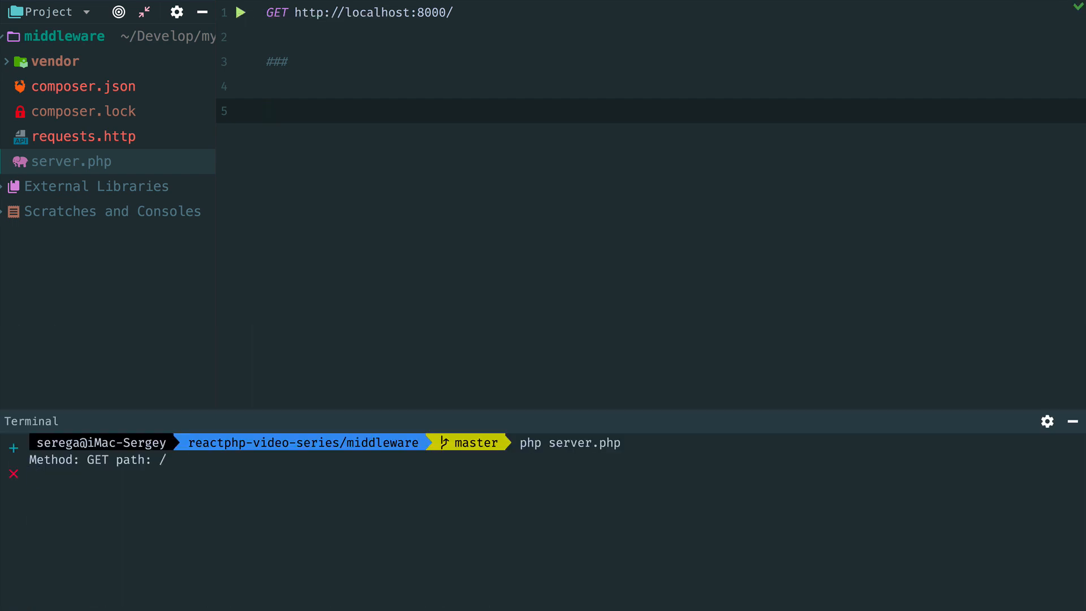
key("alt+F12")
key("super+e")
type("s")
key("Return")
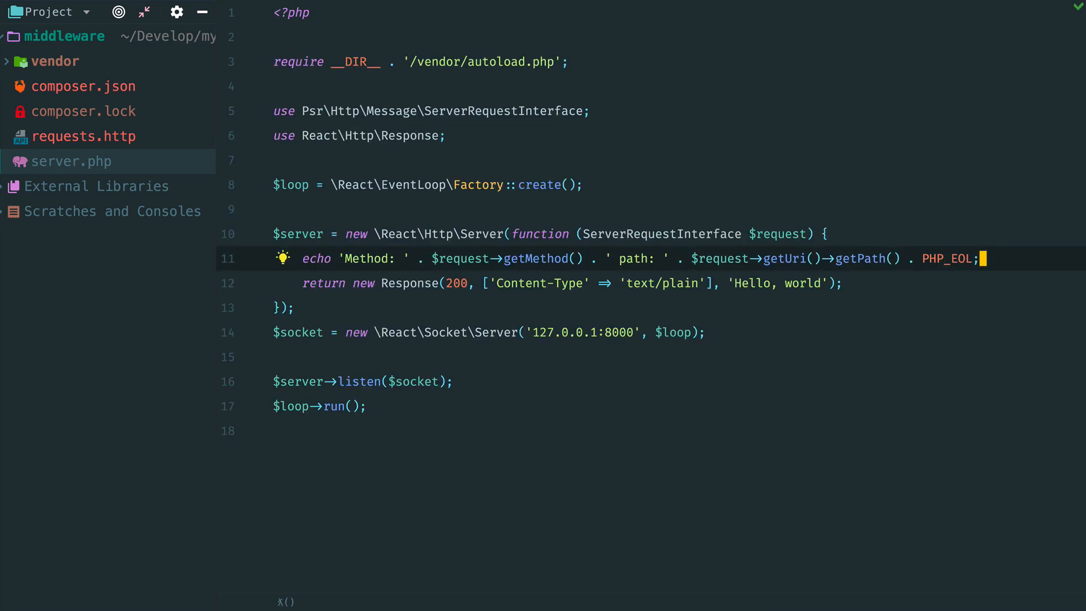
key("Return")
key("Return")
key("Return")
key("Up")
type("if")
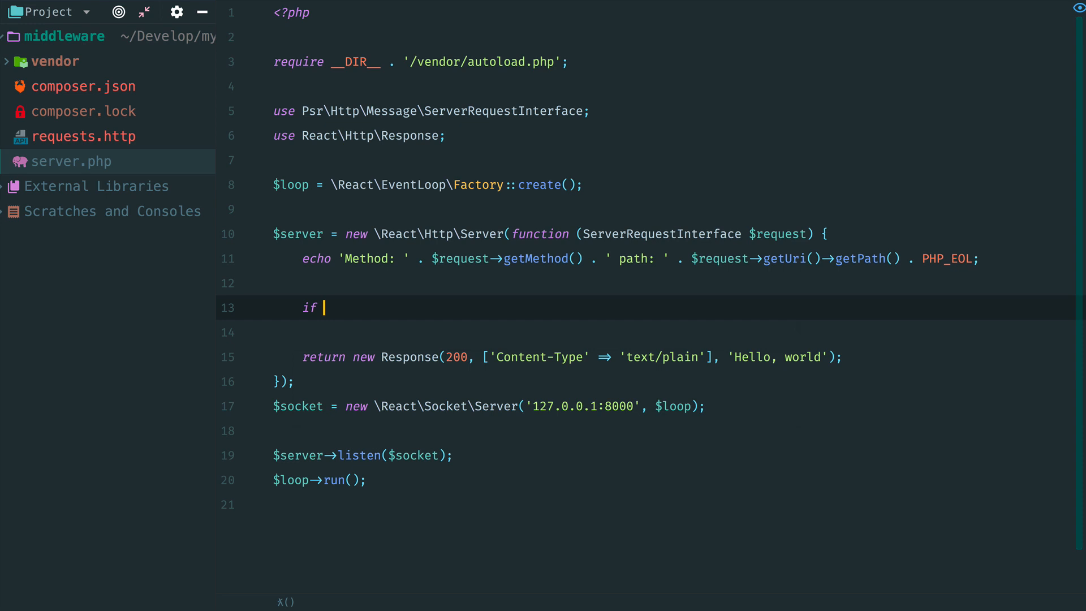
type(" ($request->get")
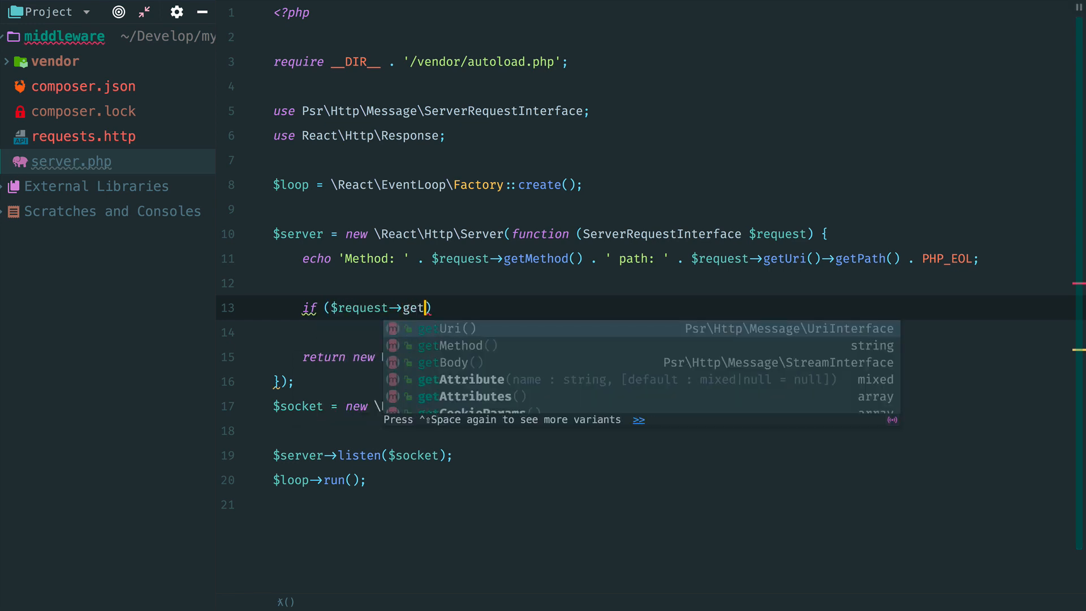
key("Return")
type("->p")
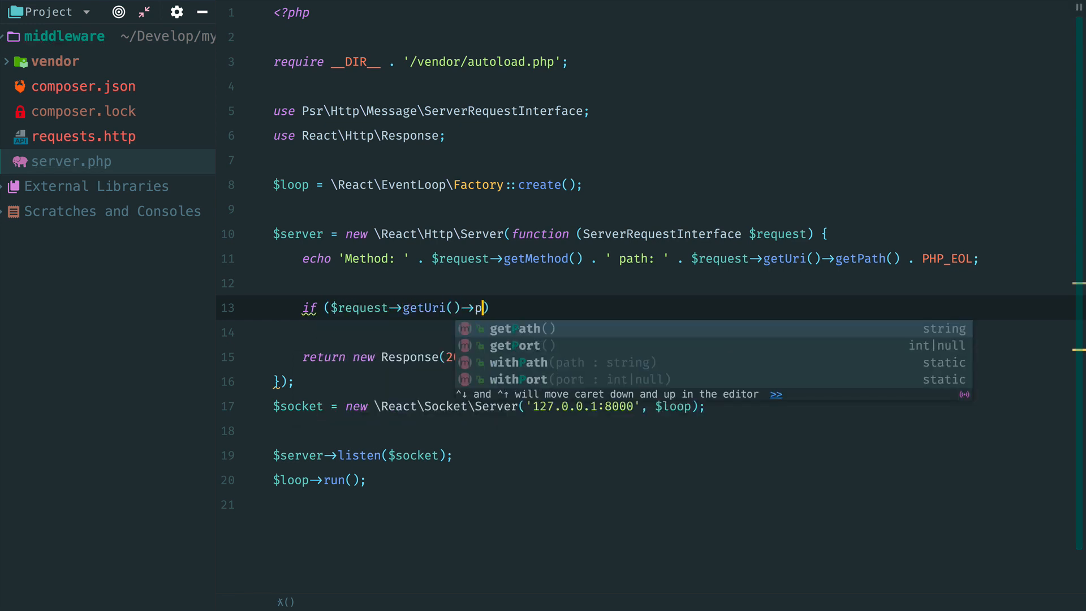
key("Return")
type("=== '/adm")
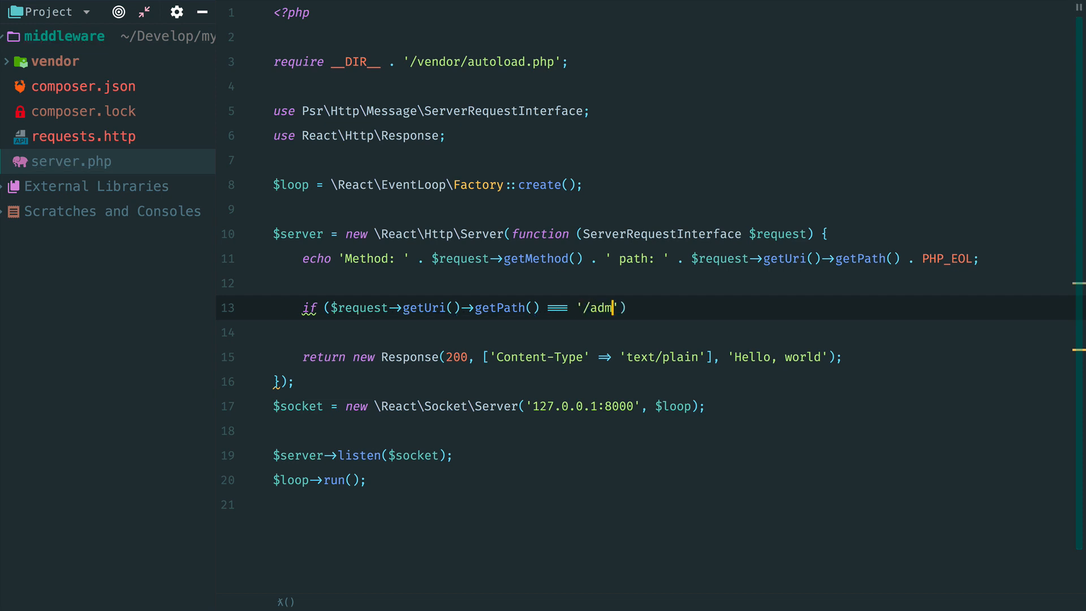
type("in') {")
key("Return")
type("return new ")
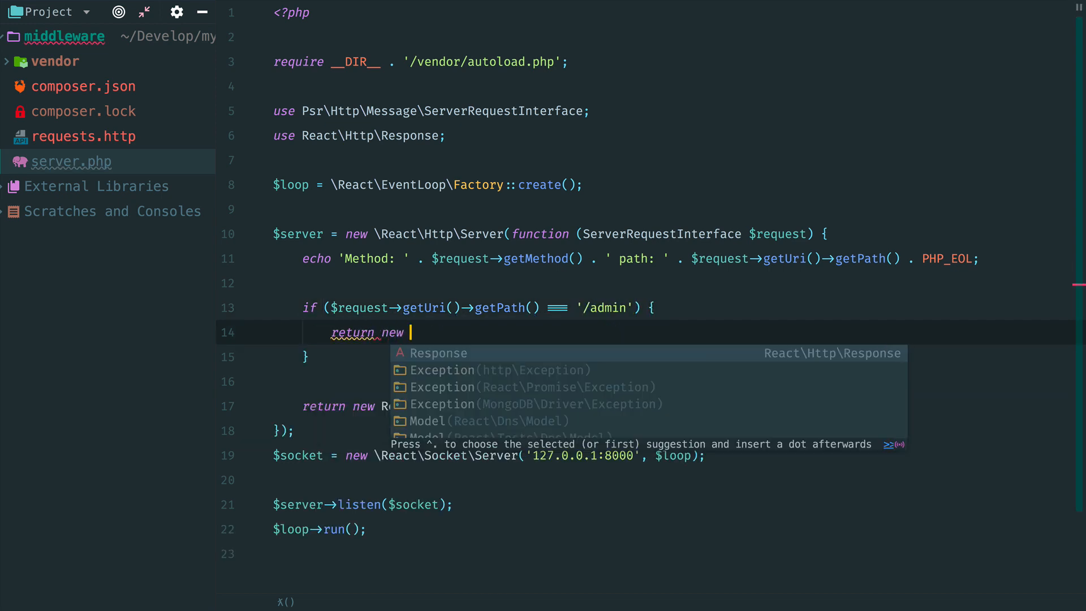
type("R")
key("Return")
type("301, [")
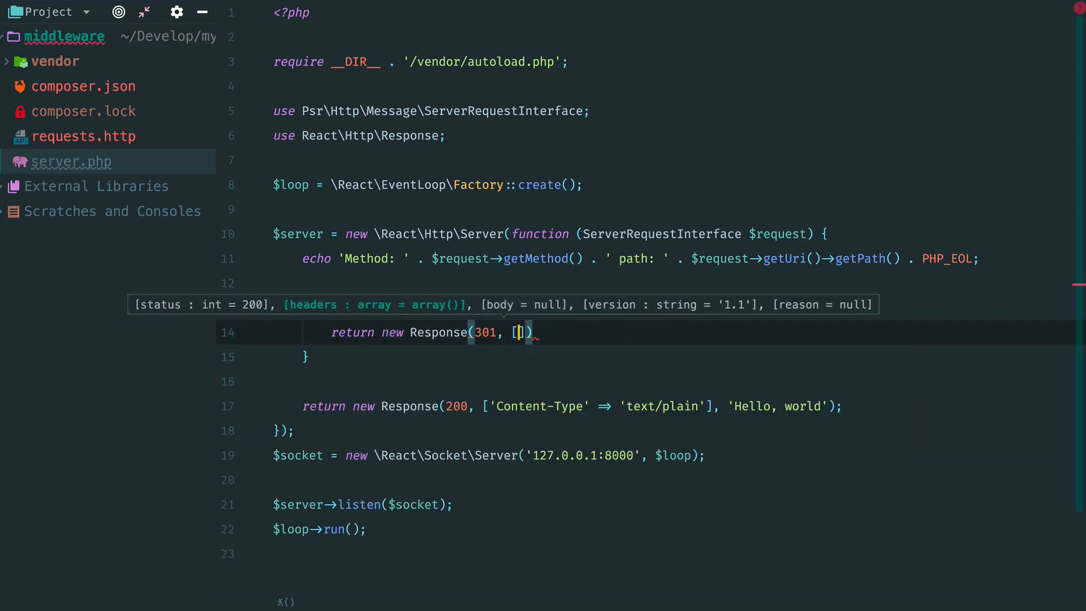
type("'Locatio")
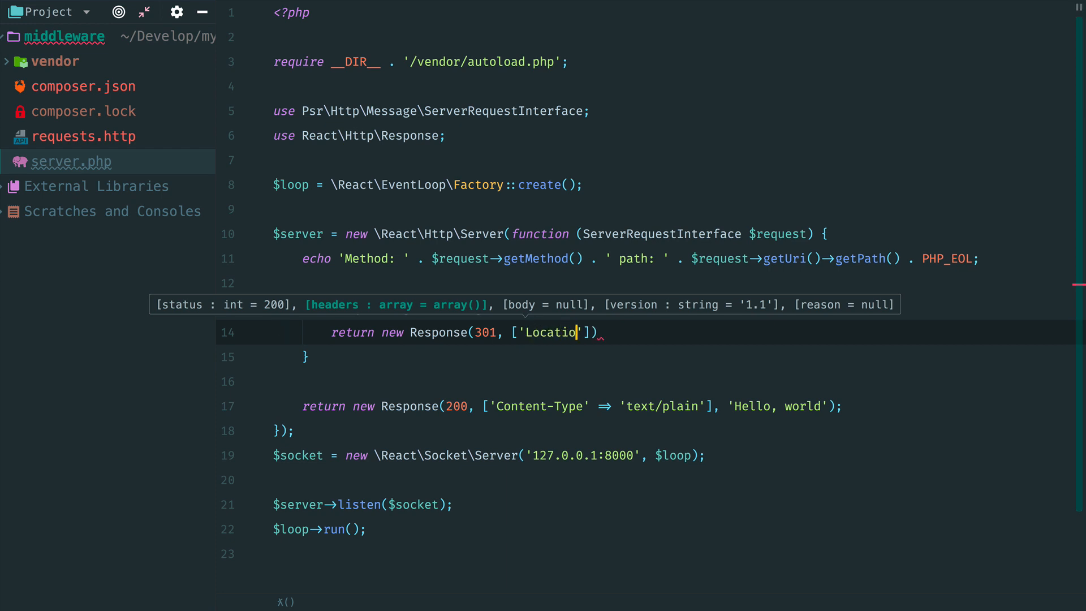
type("n' => '/']")
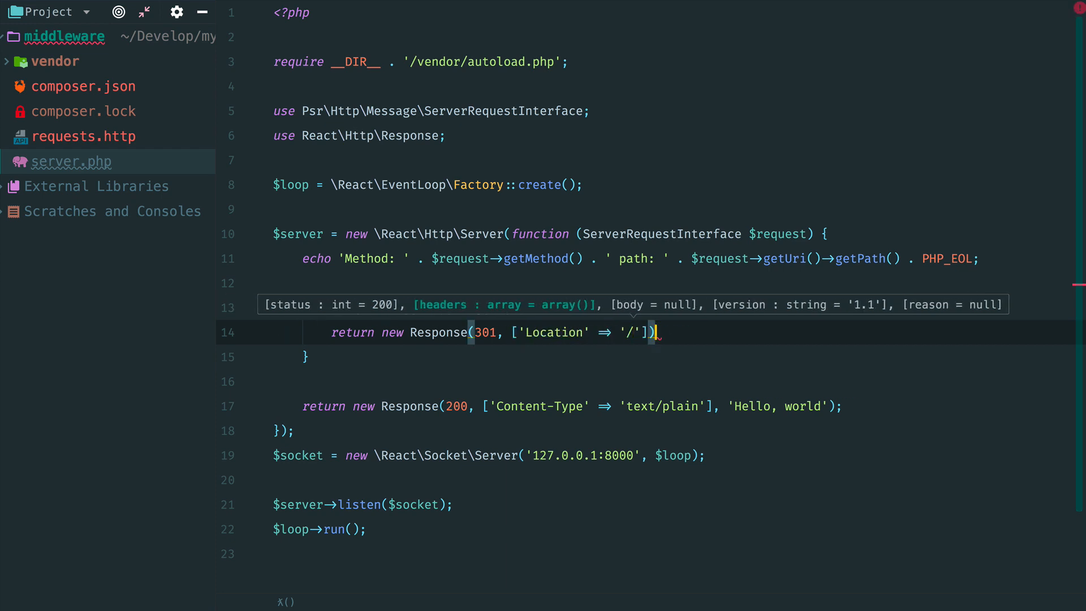
type(");")
key("alt+F12")
type("php")
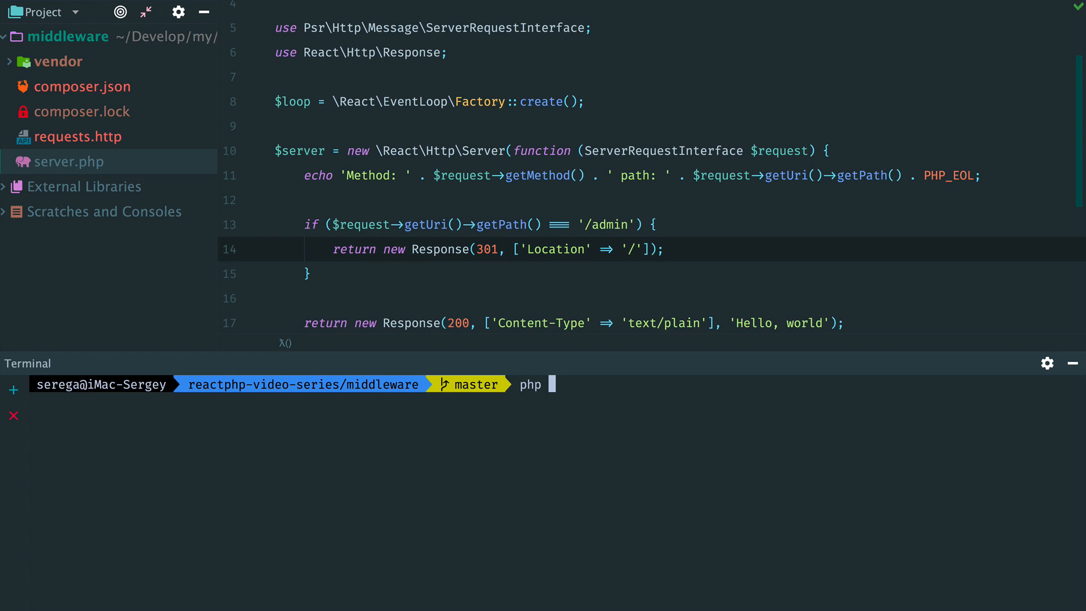
type(" server.php")
key("Return")
key("super+t")
type("h")
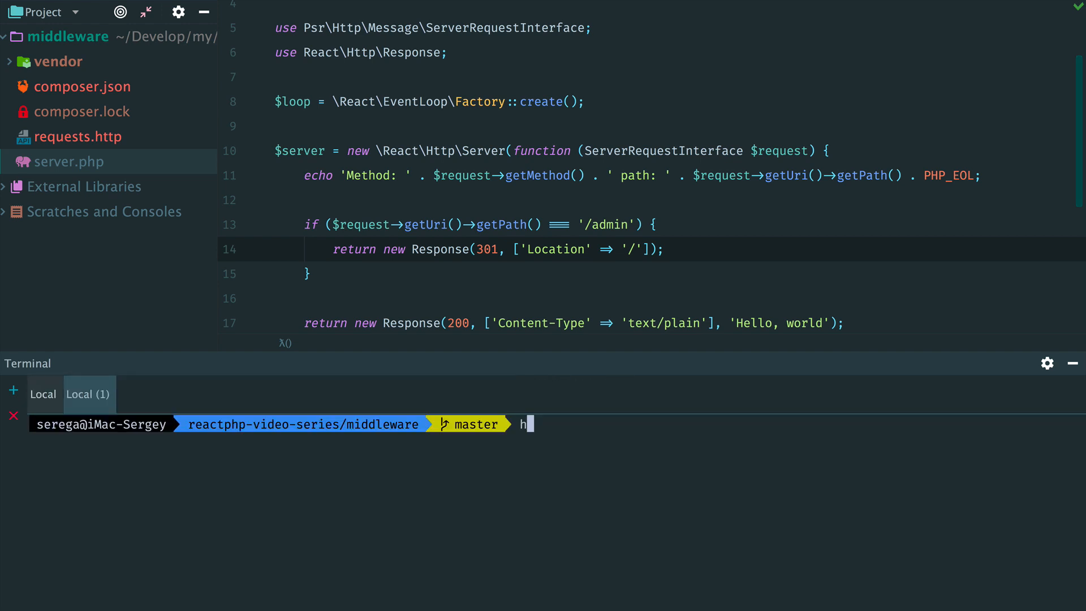
type("ttp http://localhost:8000/a")
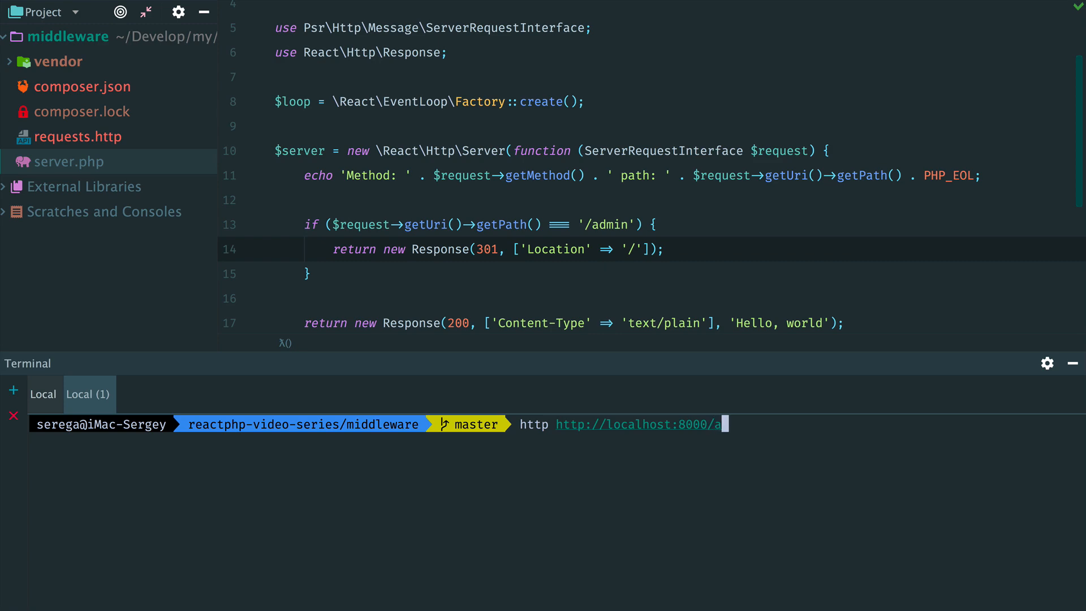
type("dmin")
key("Return")
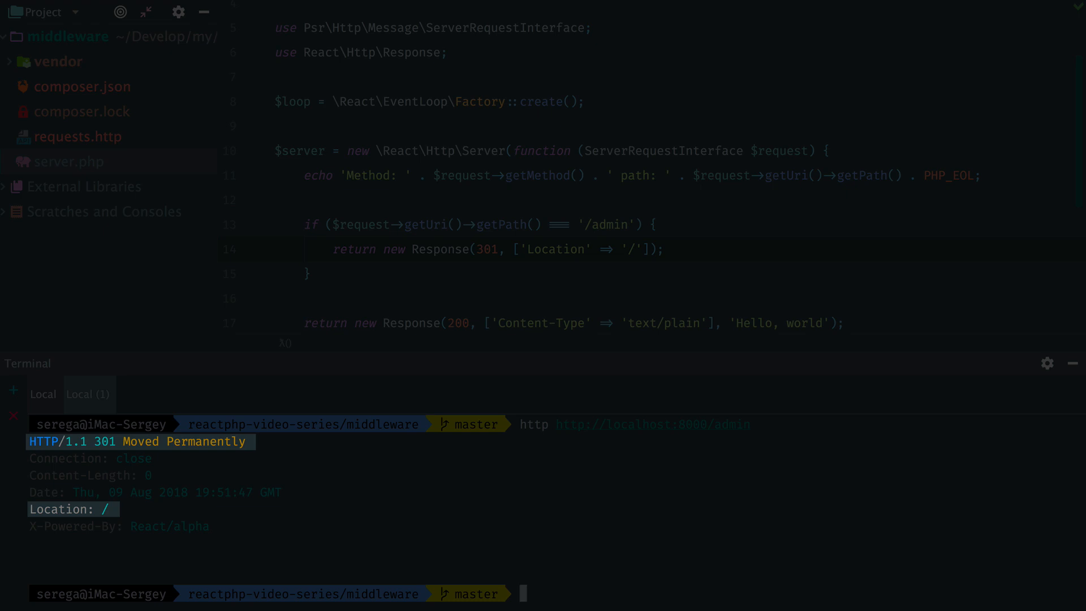
key("alt+F12")
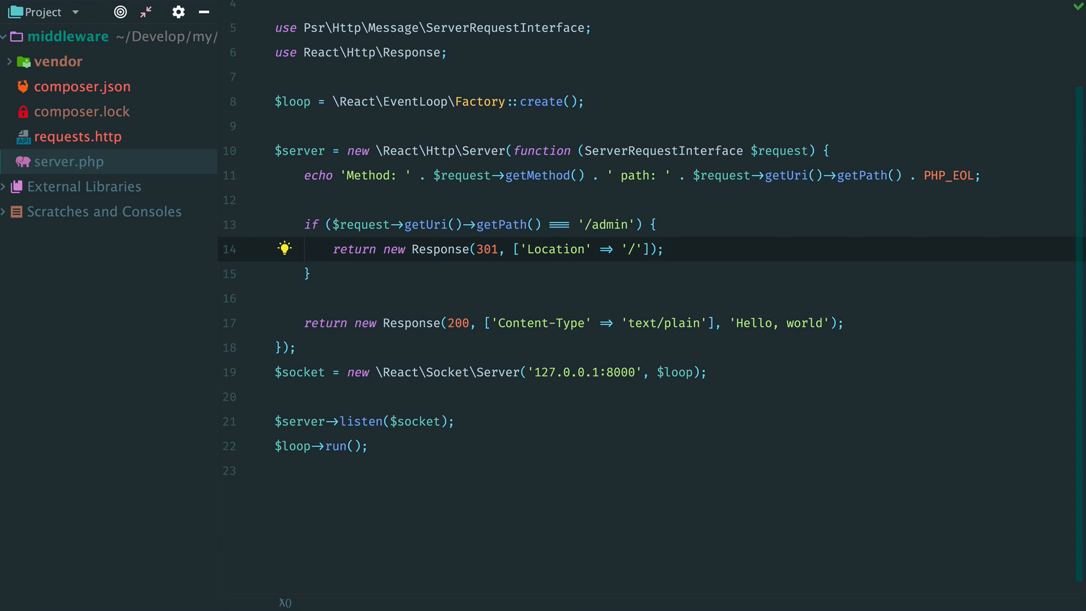
- Define $logging closure taking ServerRequestInterface $request and callable $next, returning $next($request)
key("Up")
key("Up")
key("Up")
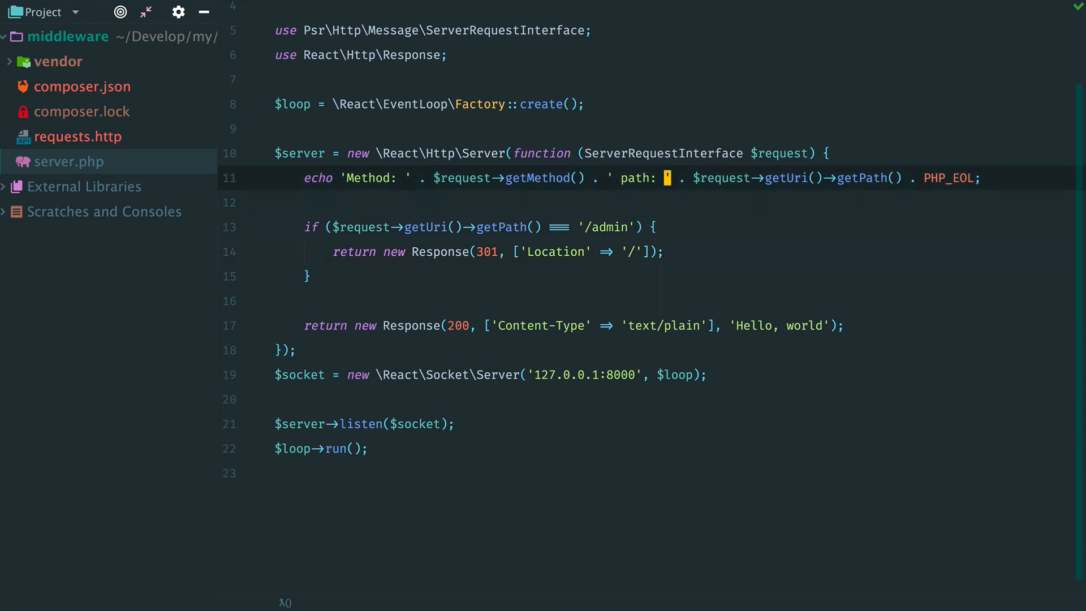
key("Up")
key("Up")
key("Return")
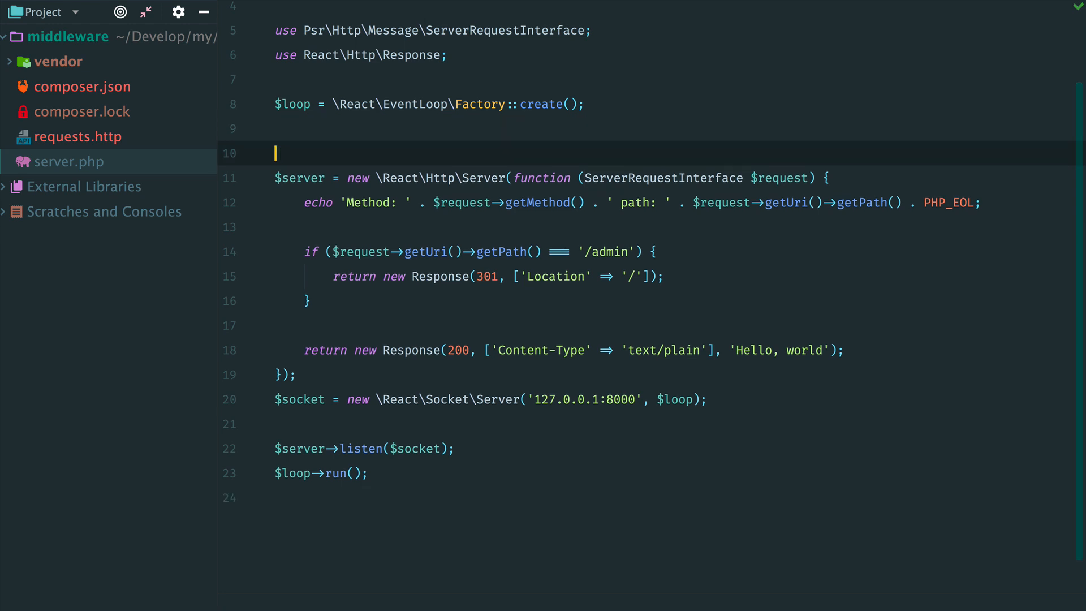
type("$logging = fu")
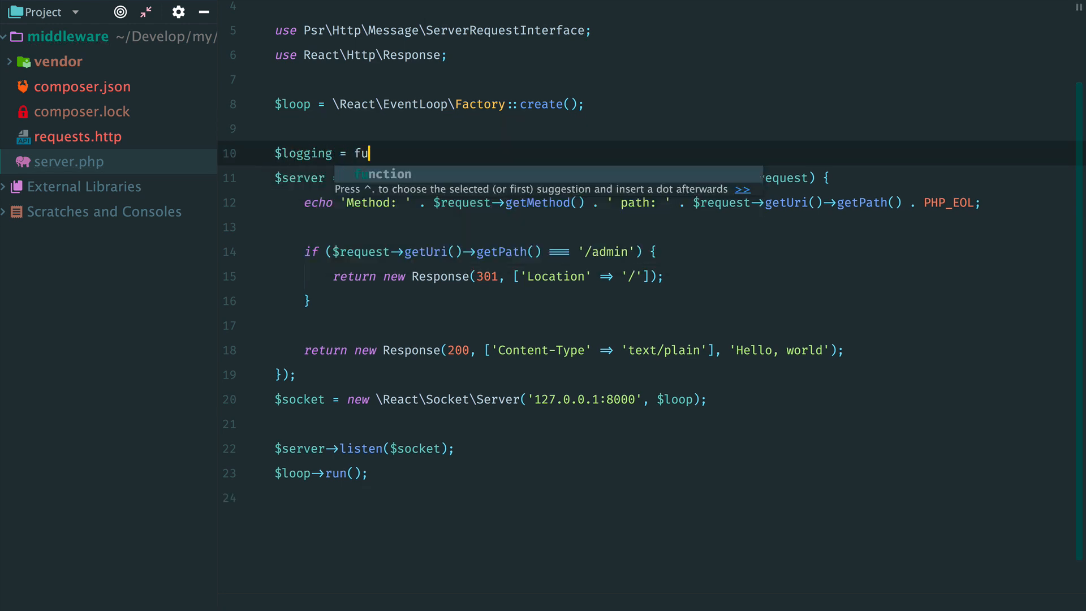
type("nction ($er")
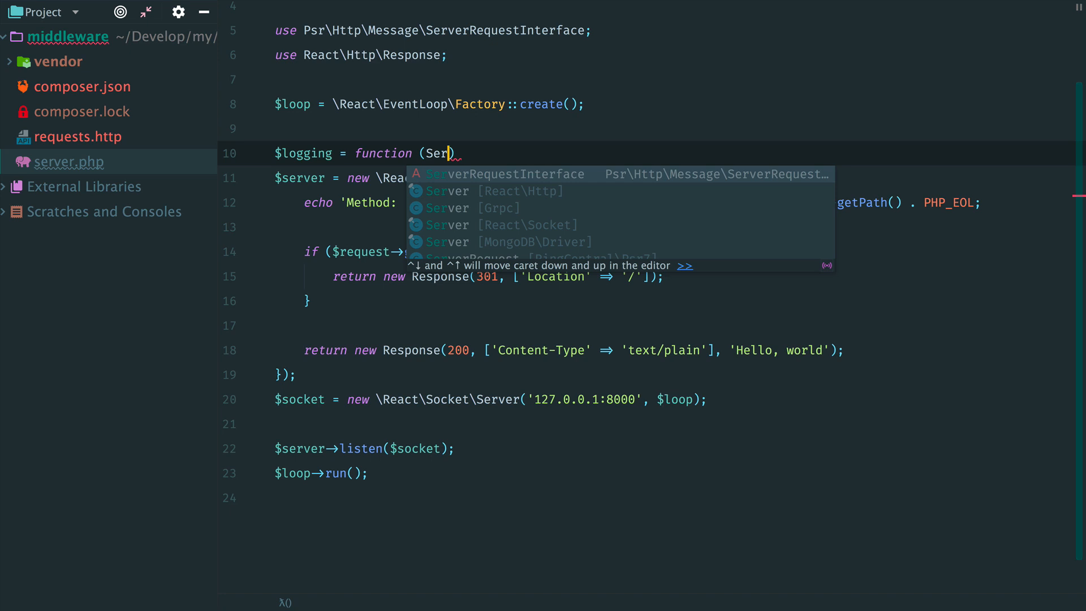
type("ve")
key("Return")
type("$re")
key("Return")
type(", ")
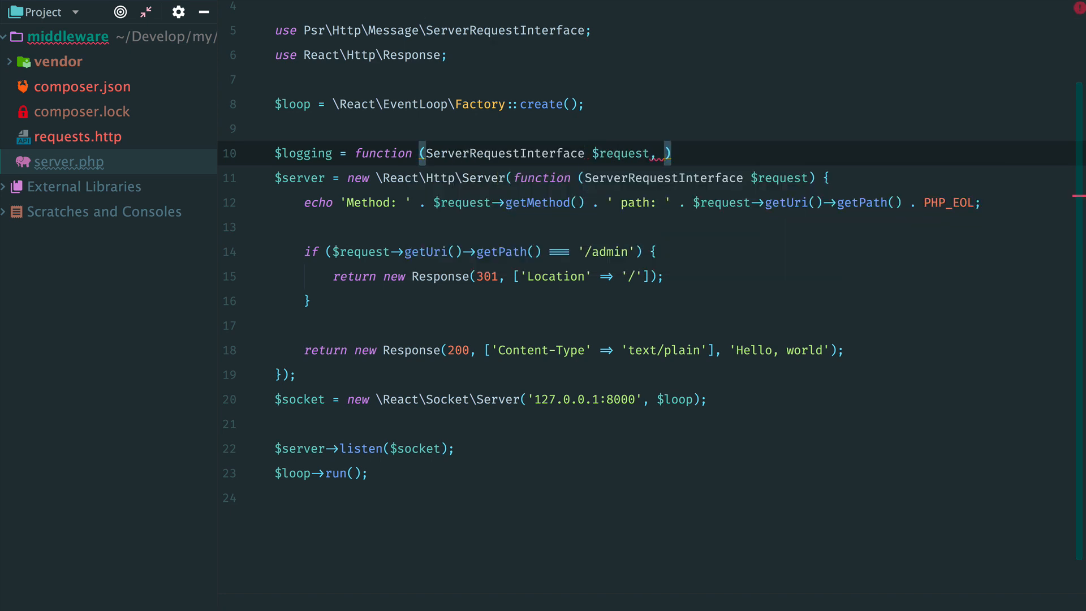
type("callable  $nex")
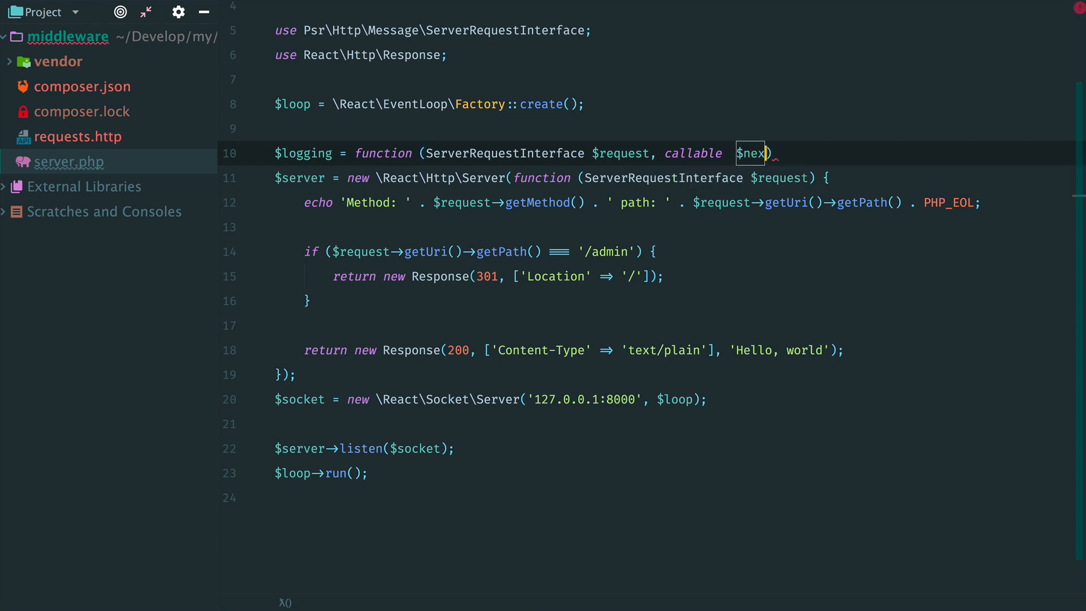
type("t")
key("Right")
type("{")
key("Return")
key("Down")
type(";")
key("Up")
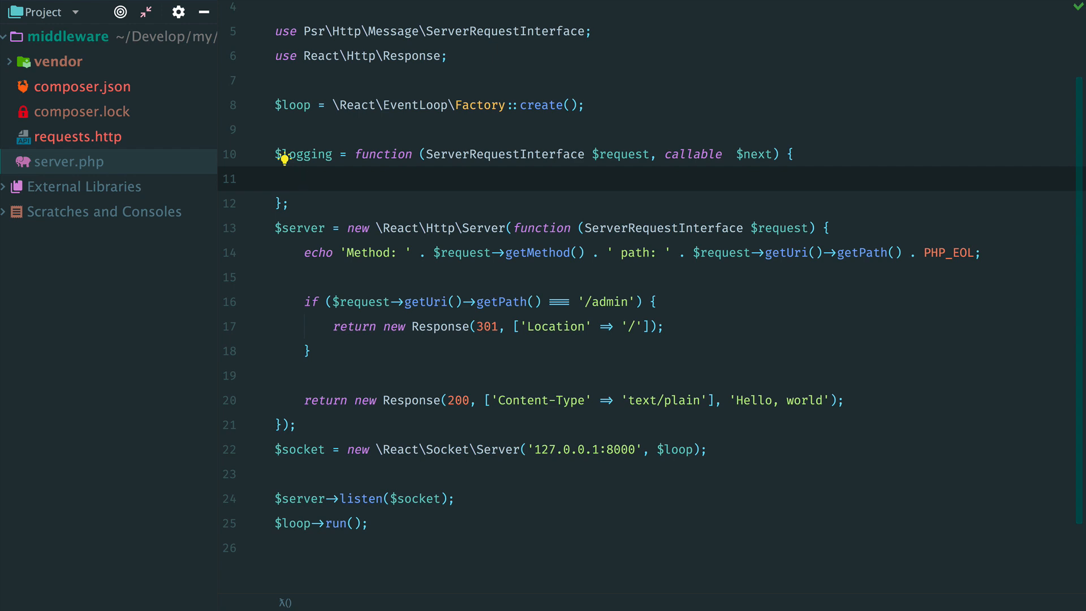
type("re")
type("turn $ne")
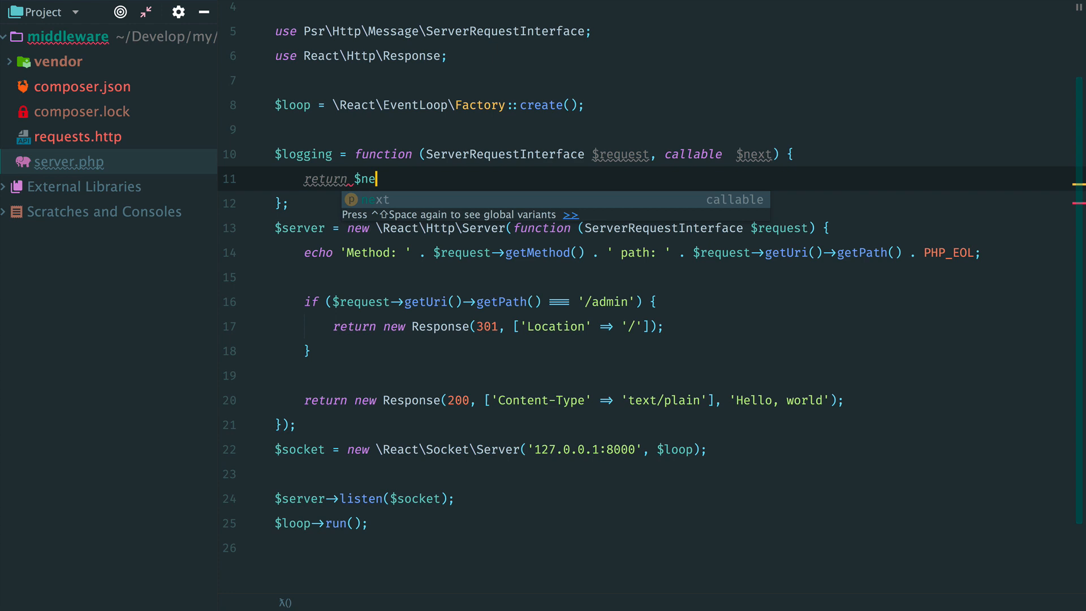
type("xt($re")
key("Return")
type(";")
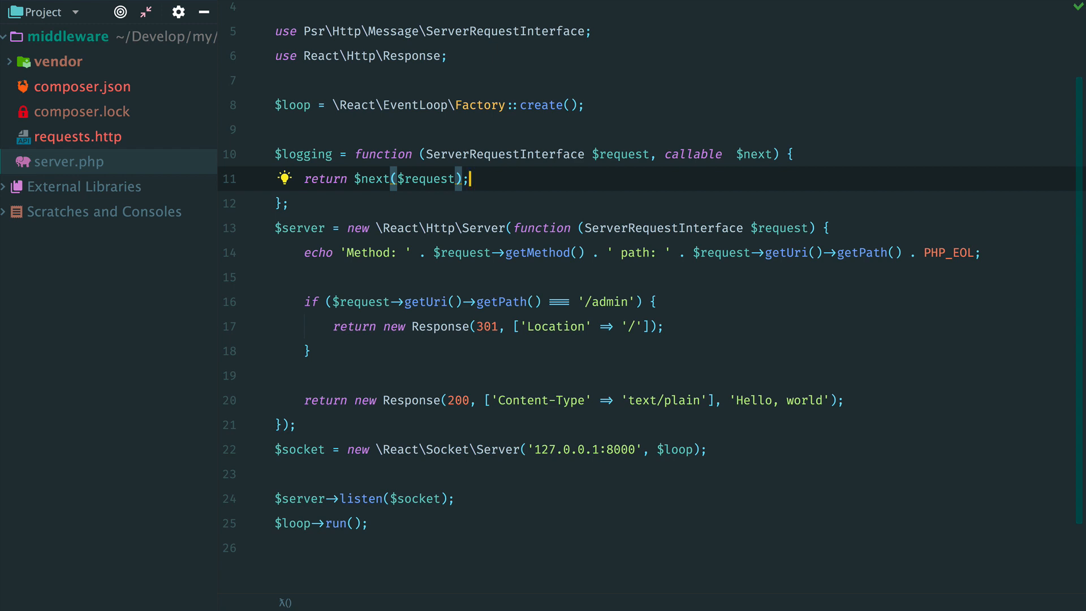
- Move the method-and-path echo line from the server handler into $logging
left_click(384, 252)
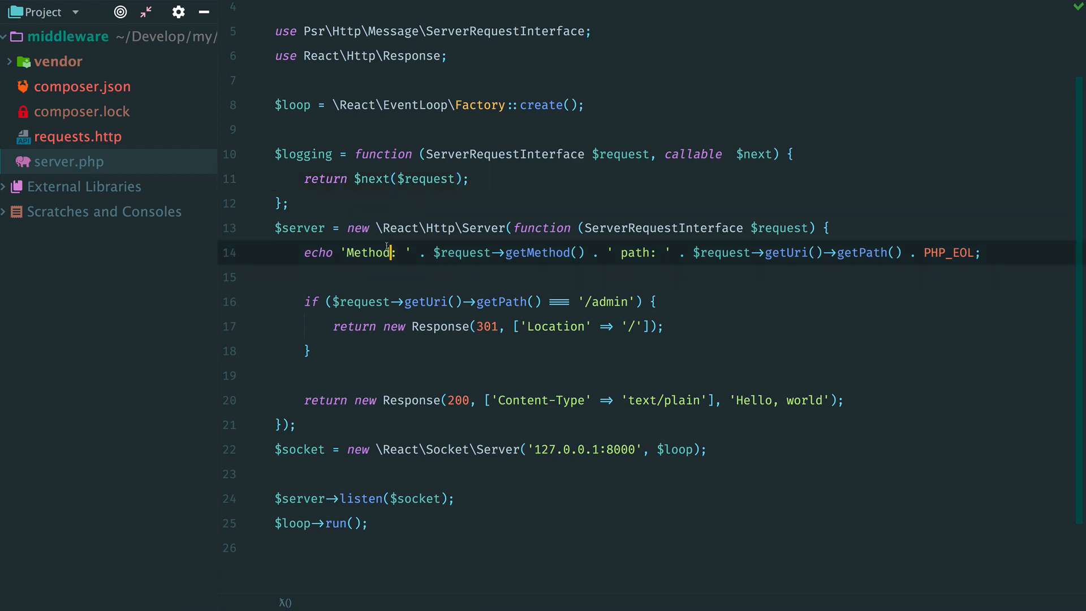
key("super+BackSpace")
key("super+BackSpace")
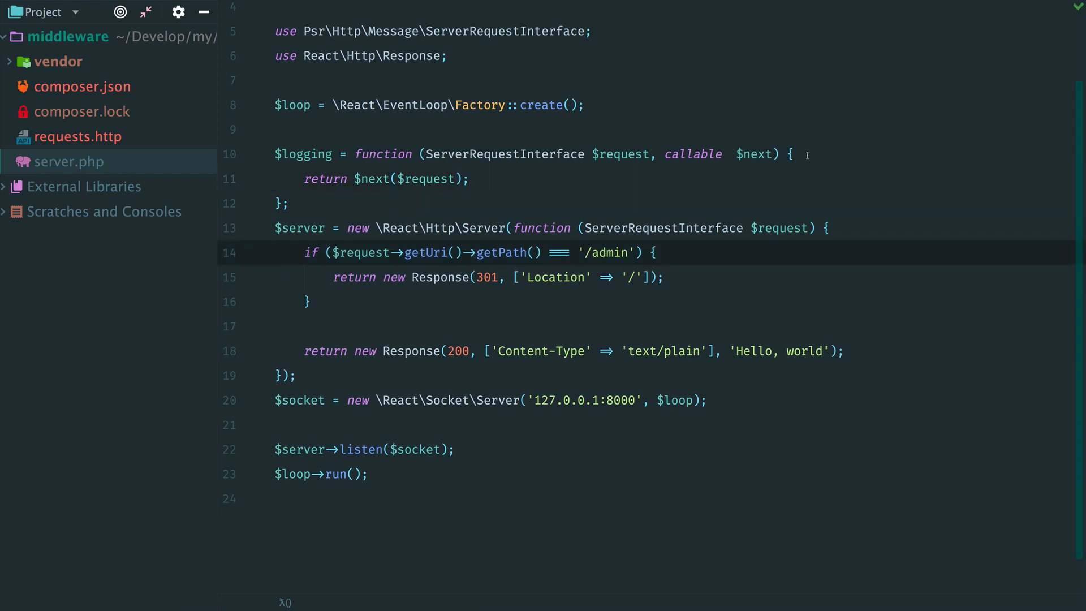
left_click(808, 155)
key("Return")
type("echo 'Method: ' . $request->getMethod() . ' path: ' . $request->getUri()->getPath() . PHP_EOL;")
key("Return")
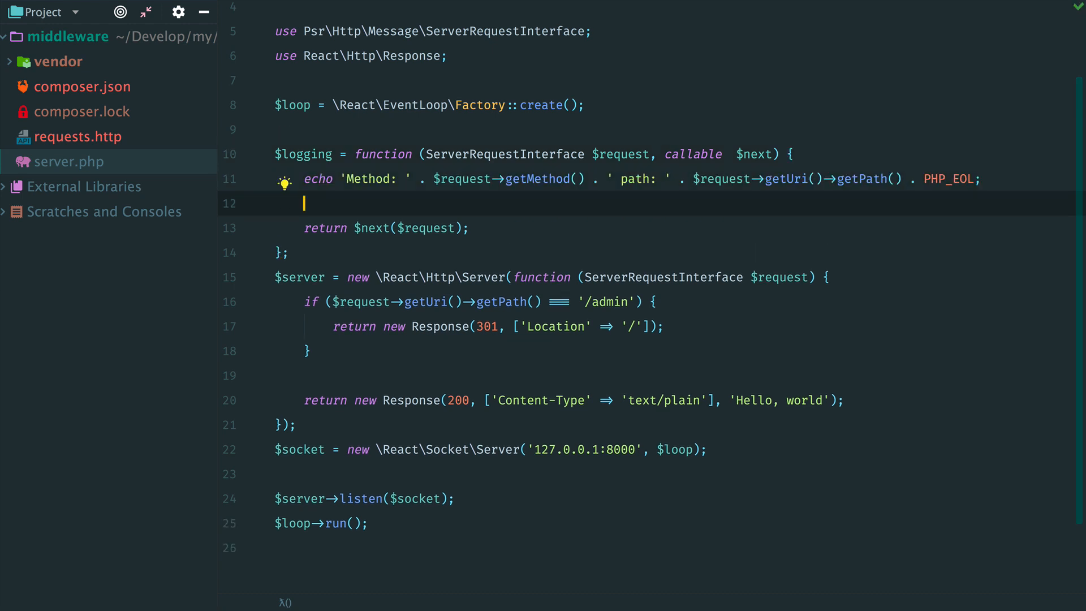
- Define $redirect closure below $logging with ServerRequestInterface $request and callable $next
key("Down")
key("Down")
key("Return")
key("Return")
type("$")
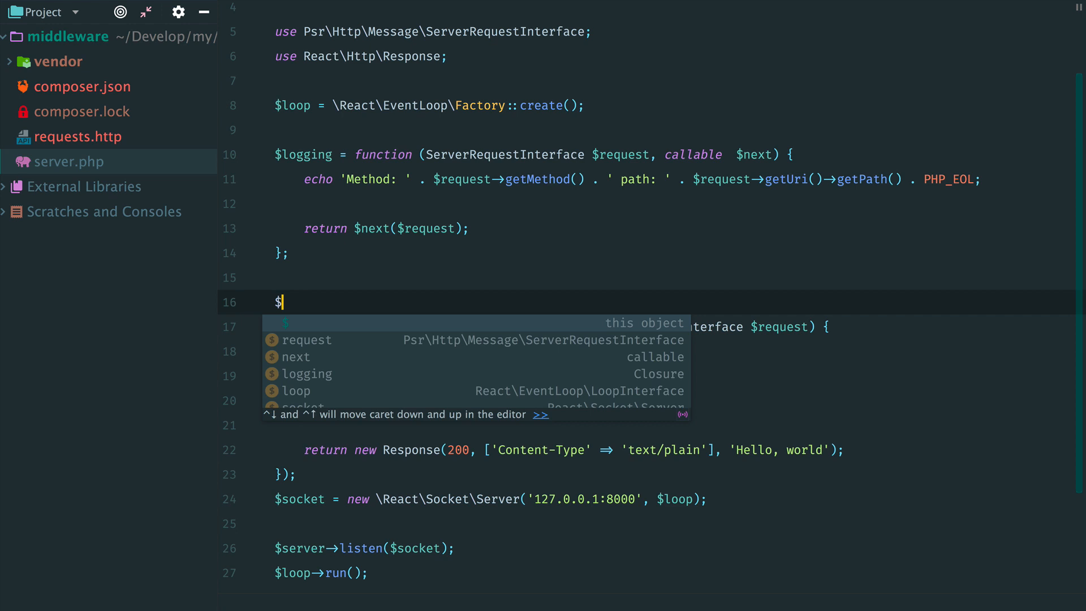
type("redirect = fun")
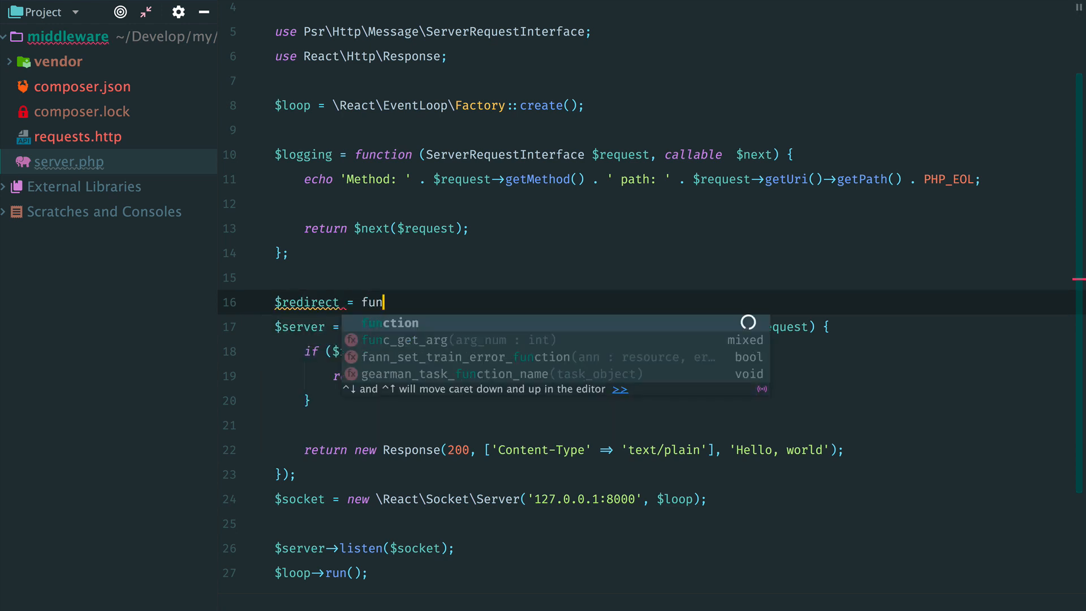
type("ction (Se")
key("Return")
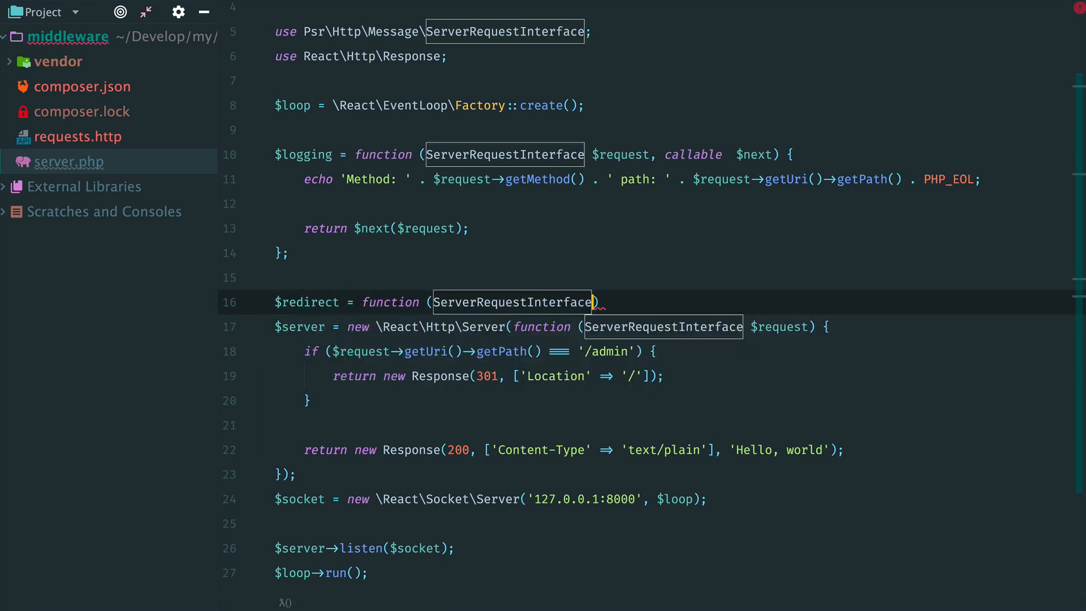
type("$re")
key("Return")
type(", ")
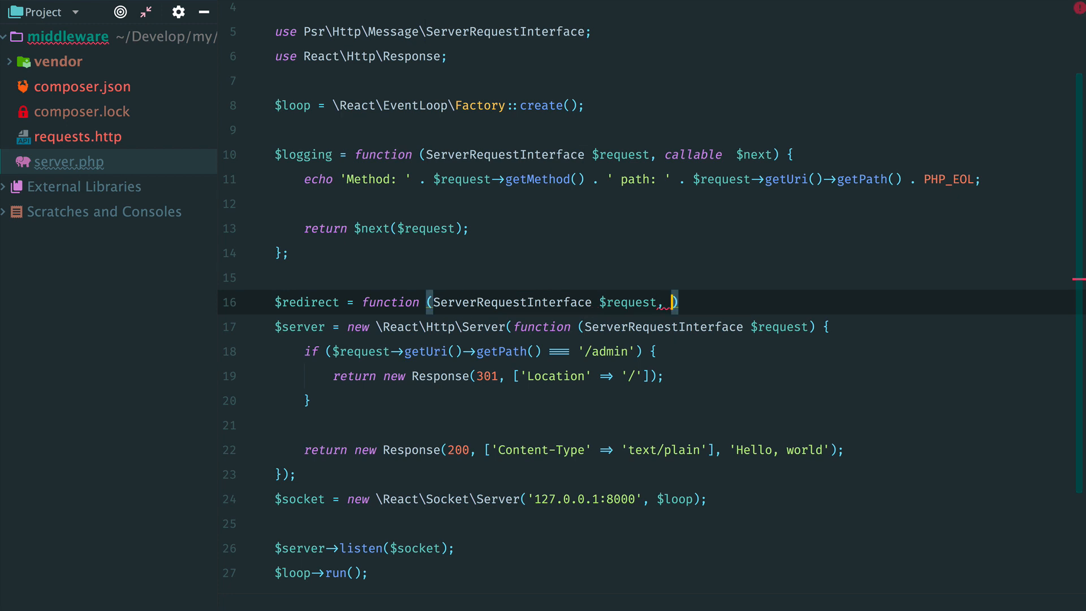
type("cal")
key("Return")
type("$ne")
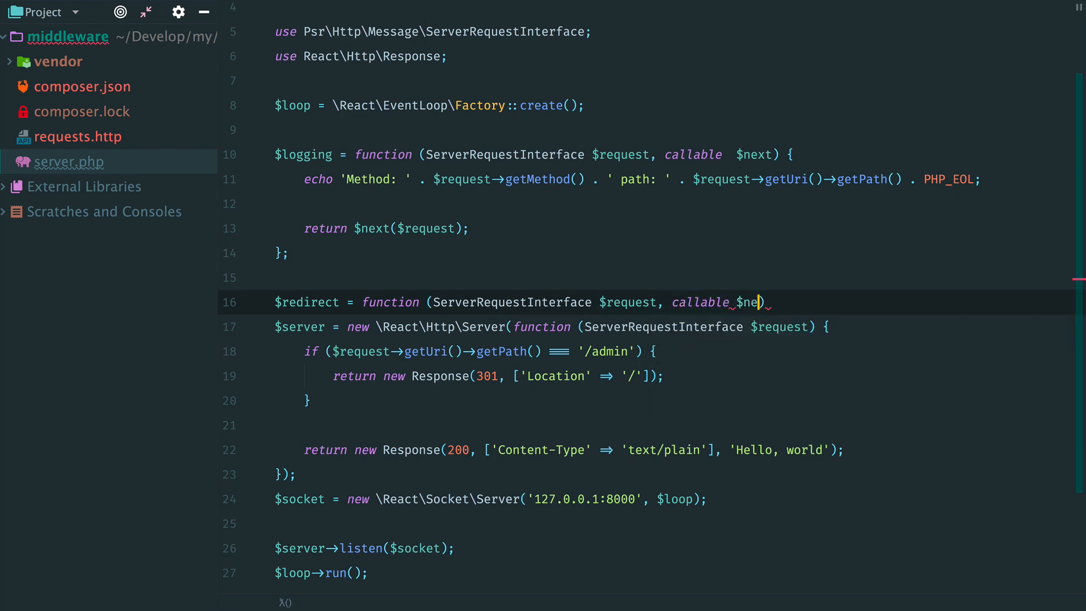
type("xt")
key("Right")
type("{")
key("Return")
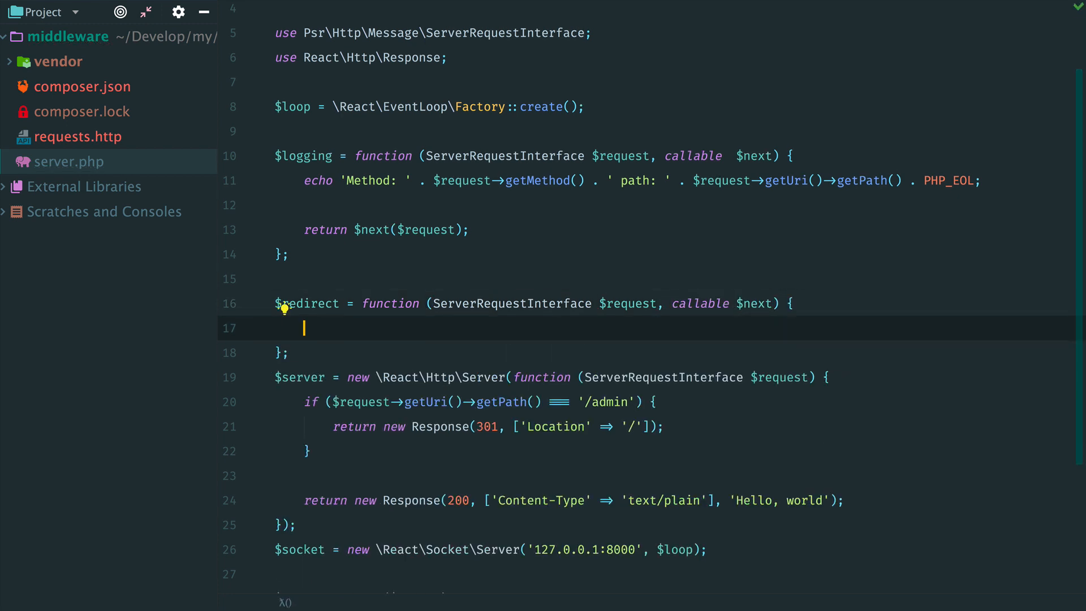
- Move the /admin if-block into $redirect and end it with return $next($request)
left_click_drag(299, 407, 311, 451)
key("ctrl+c")
key("BackSpace")
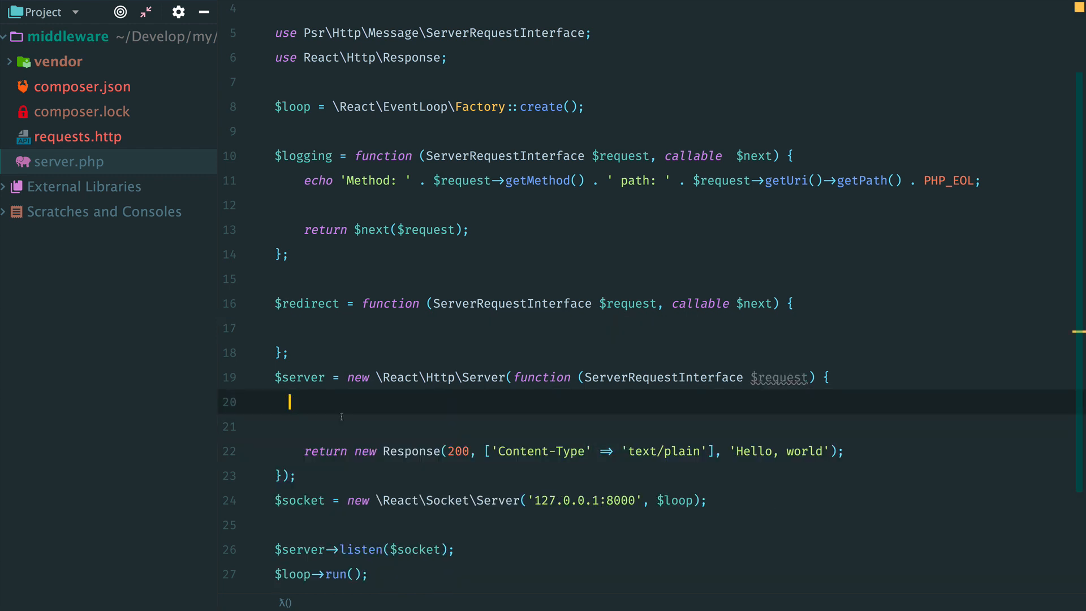
left_click(322, 332)
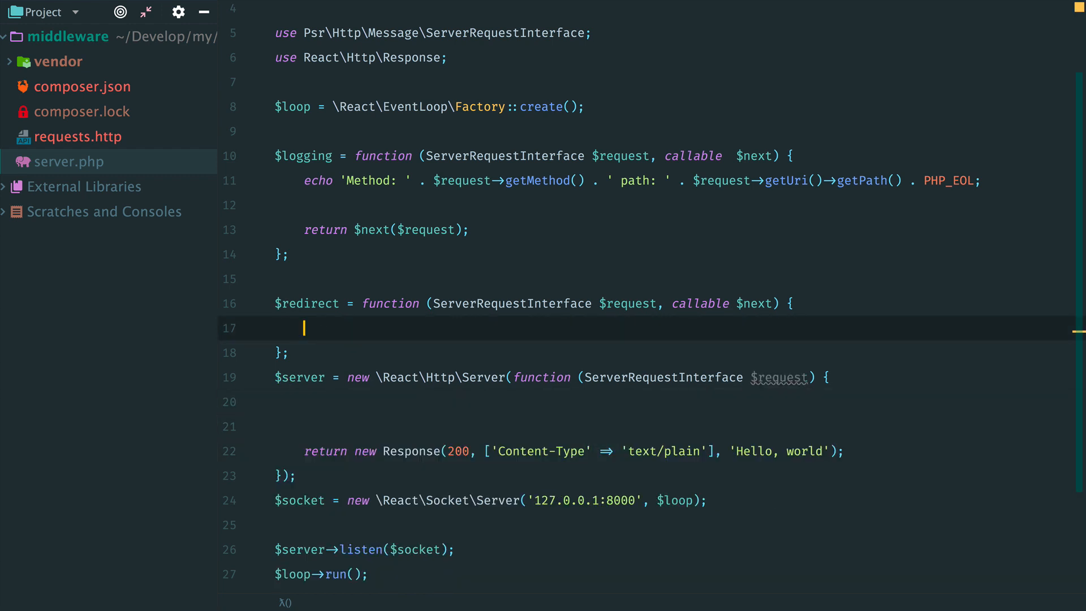
key("ctrl+v")
key("Return")
key("Return")
type("ret")
key("Return")
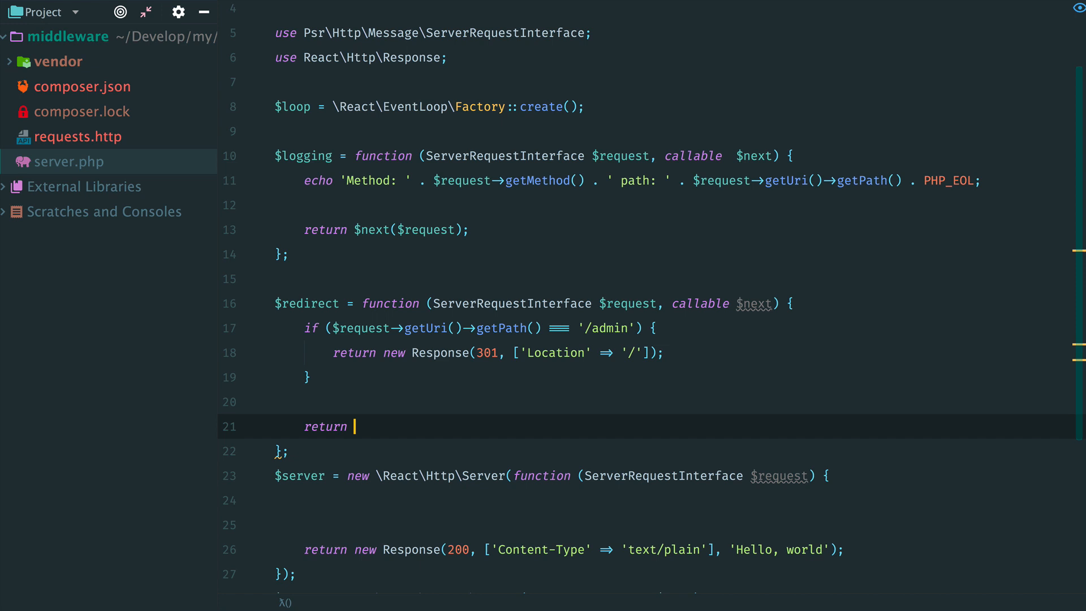
type("$n")
key("Return")
type("(")
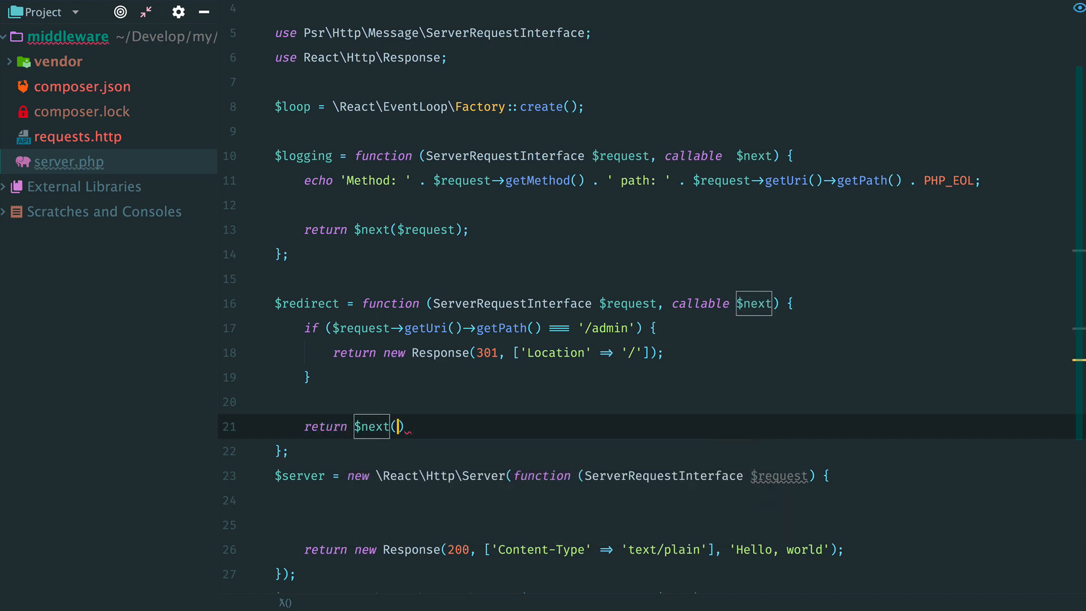
type("$r")
key("Return")
type(");")
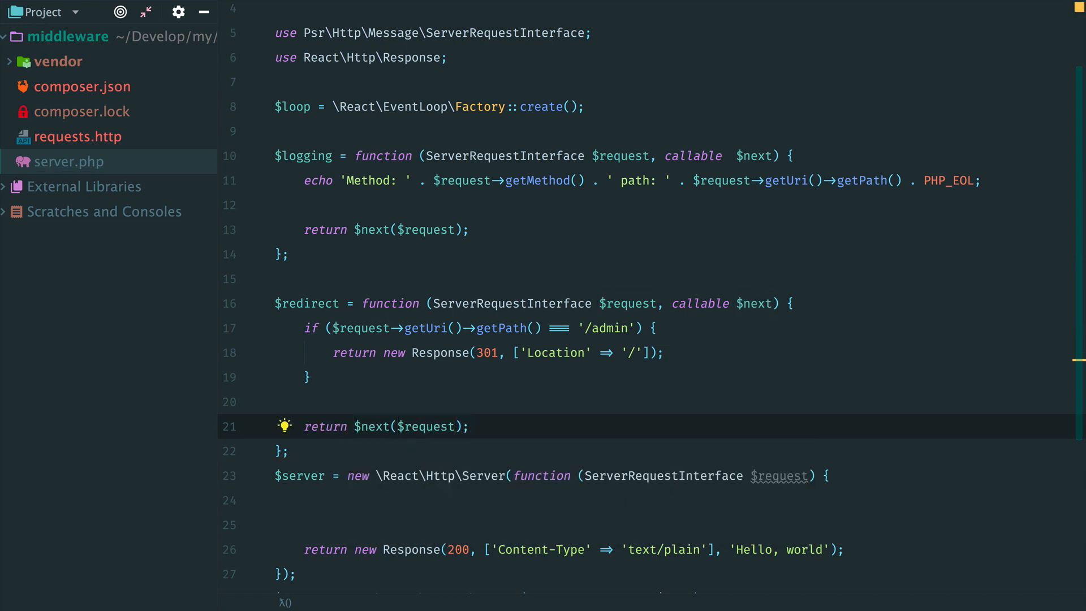
- Define a $hello closure skeleton with a ServerRequestInterface $request parameter
key("Down")
key("Return")
key("Return")
type("$he")
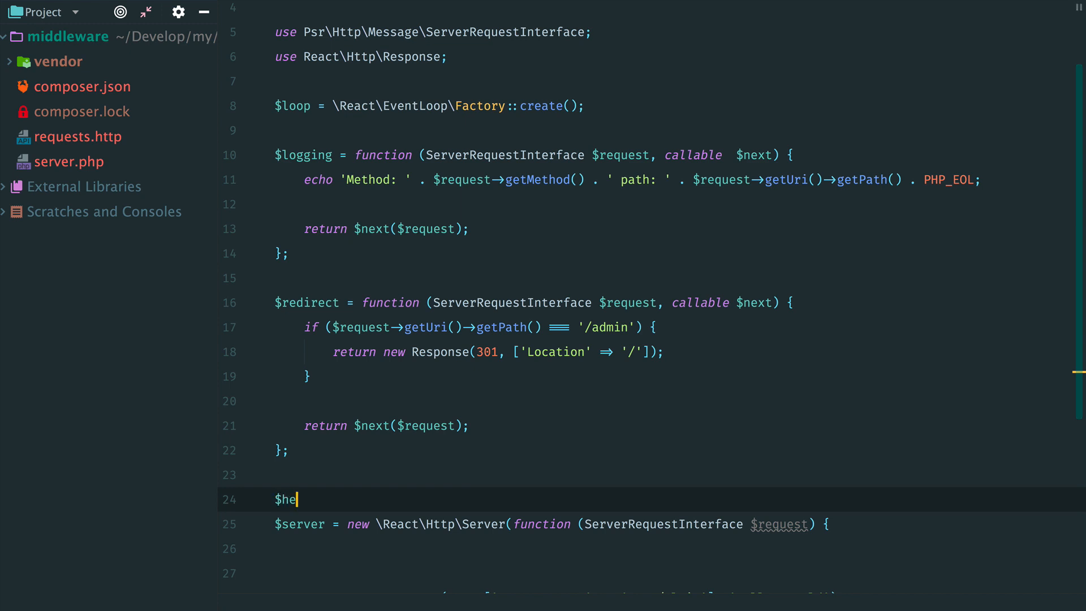
type("llo = f")
type("unction (")
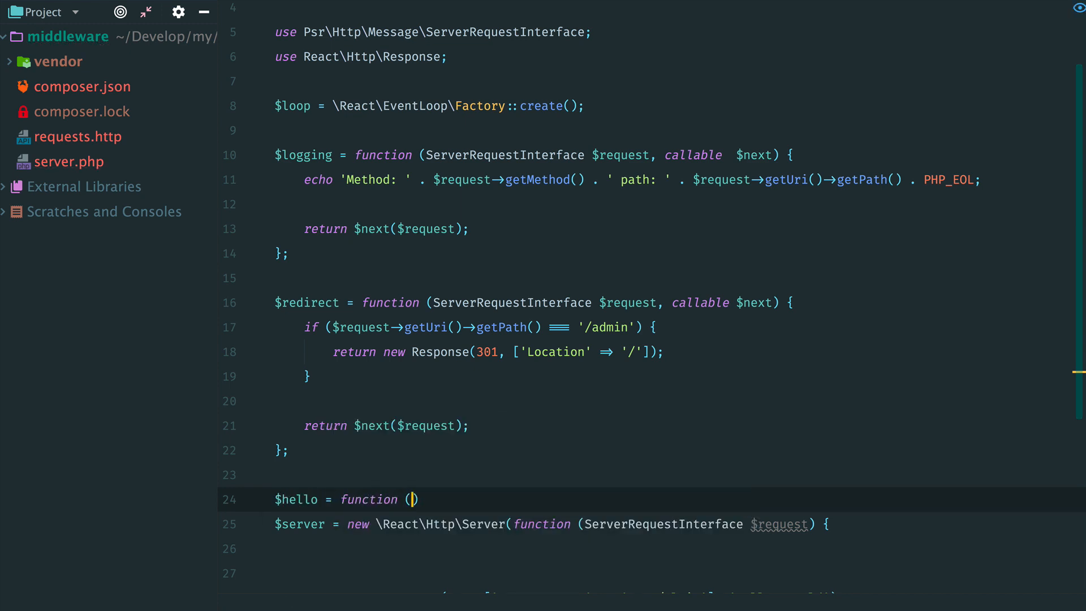
type("Ser")
key("Return")
type("$re")
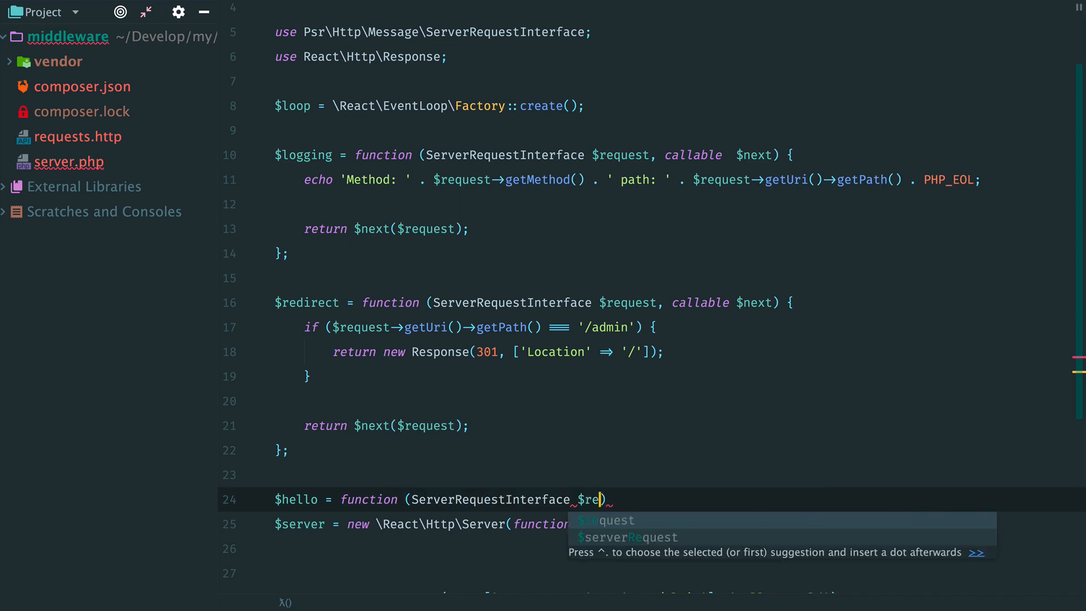
key("Return")
type(") {")
key("Return")
scroll(284, 367, "down", 5)
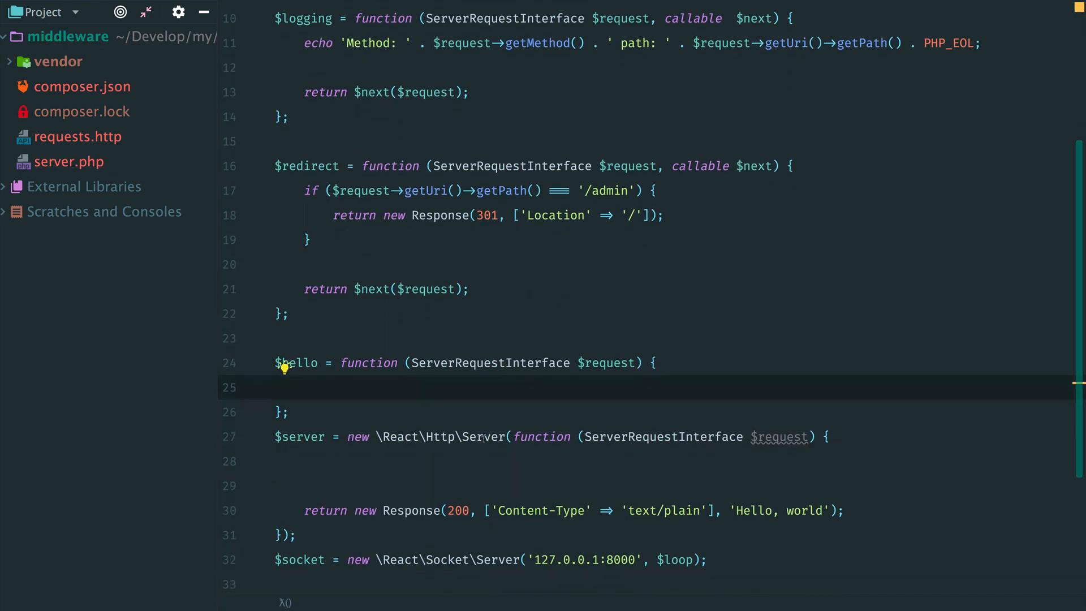
- Move the 200 'Hello, world' return Response line from the server callback into $hello
left_click(408, 510)
key("shift+Home")
key("BackSpace")
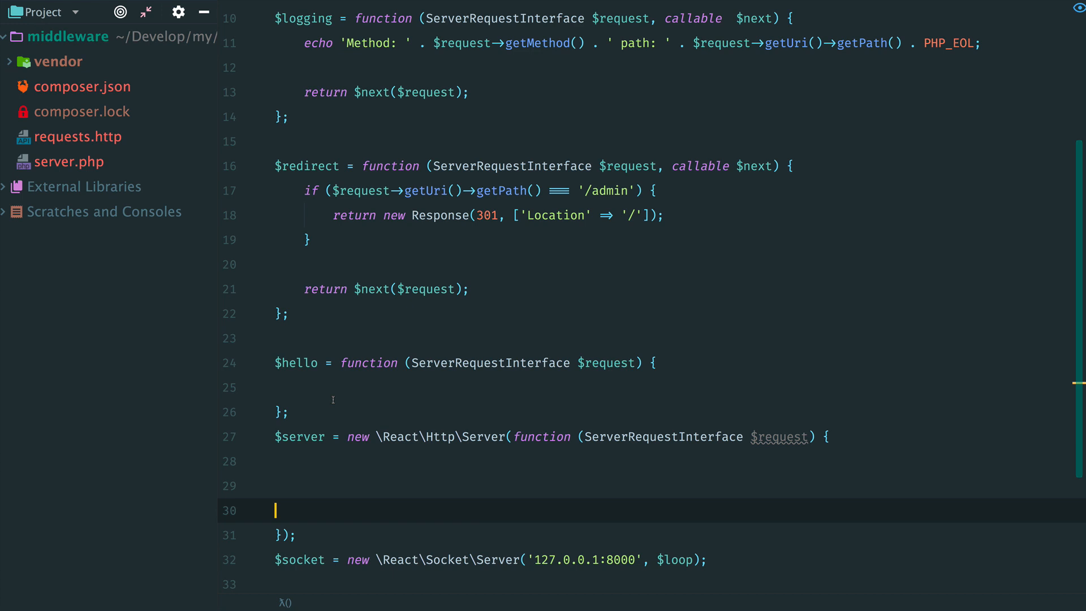
left_click(329, 389)
type("return new Response(200, ['Content-Type' => 'text/plain'], 'Hello, world');")
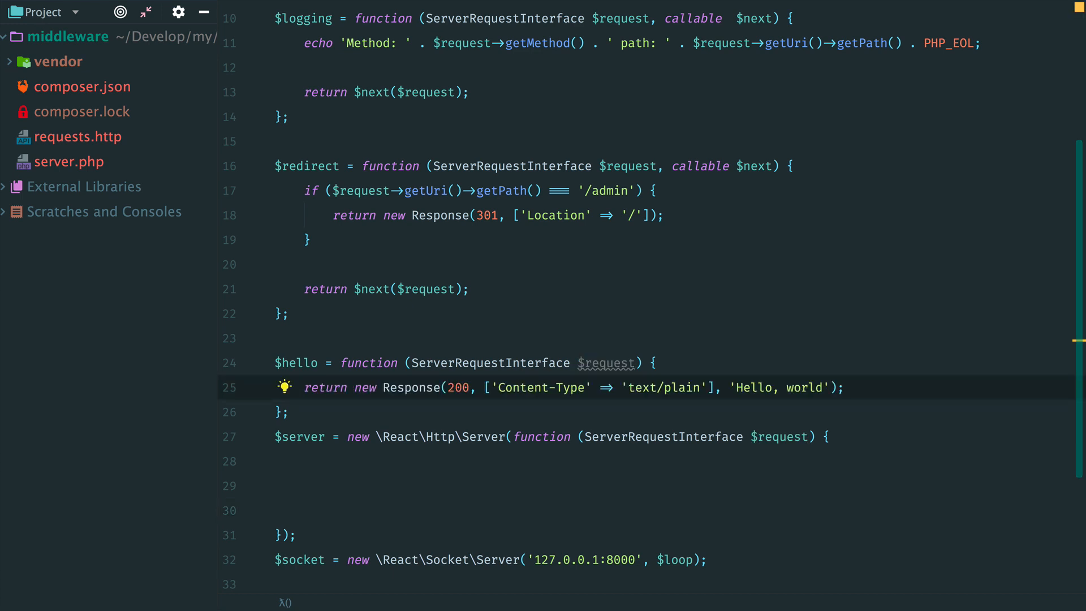
- Remove the unused $request parameter so $hello is parameterless
key("Up")
key("Left")
key("Left")
key("Left")
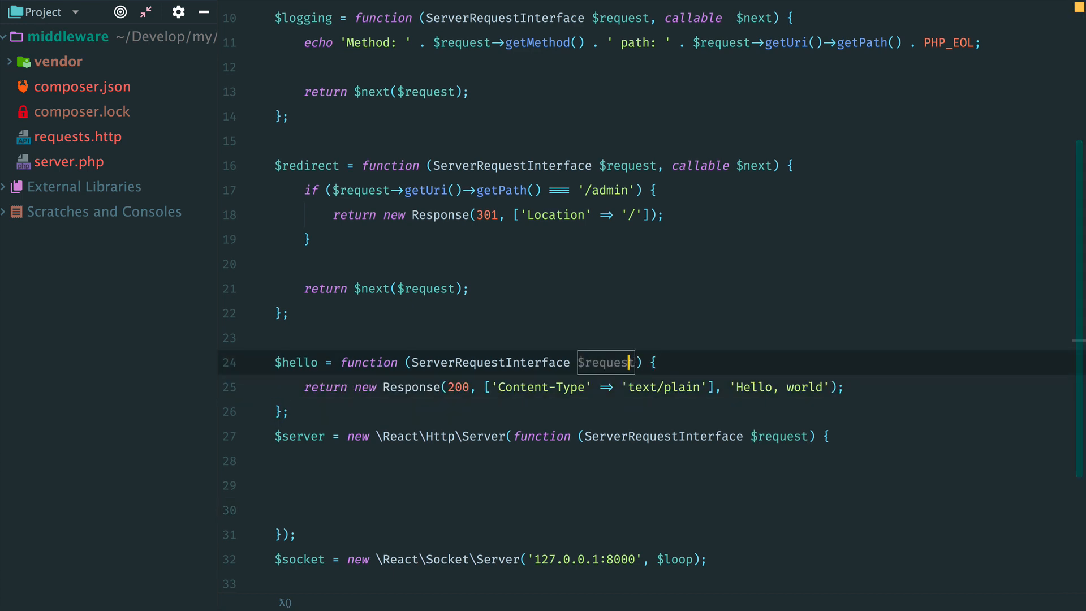
key("ctrl+w")
key("ctrl+w")
key("BackSpace")
key("Down")
key("Down")
key("Down")
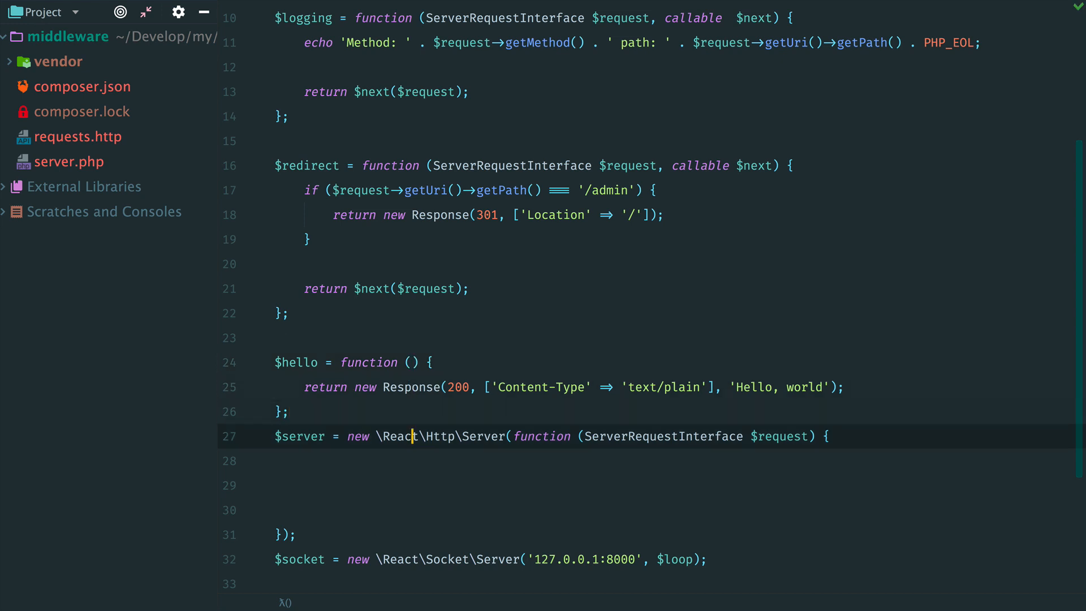
- Replace the server's closure argument with the array [$logging, $redirect, $hello]
key("End")
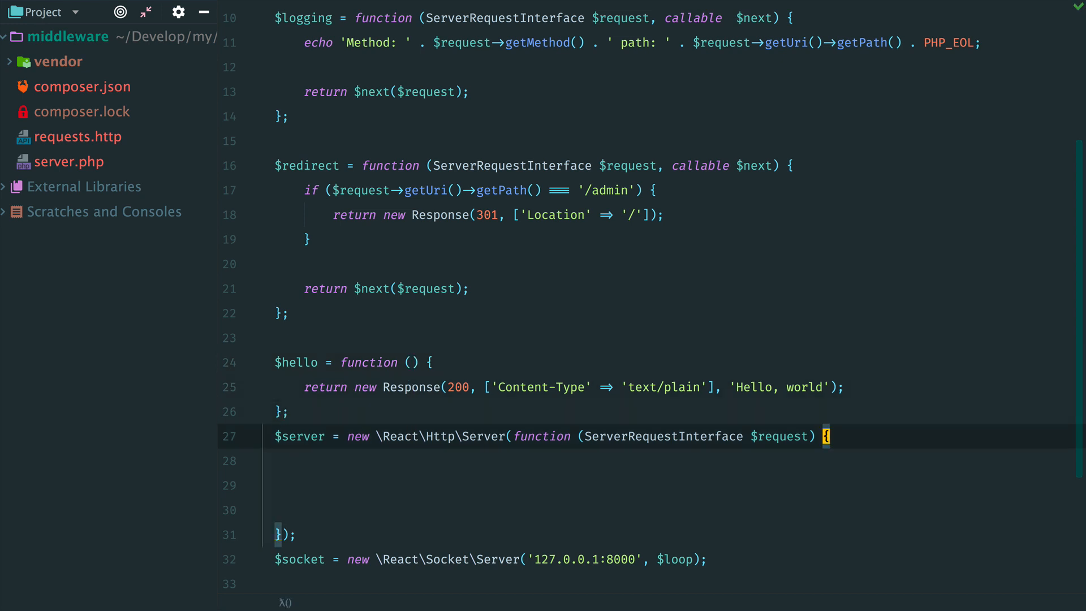
key("ctrl+w")
key("ctrl+w")
key("BackSpace")
type("[")
key("Return")
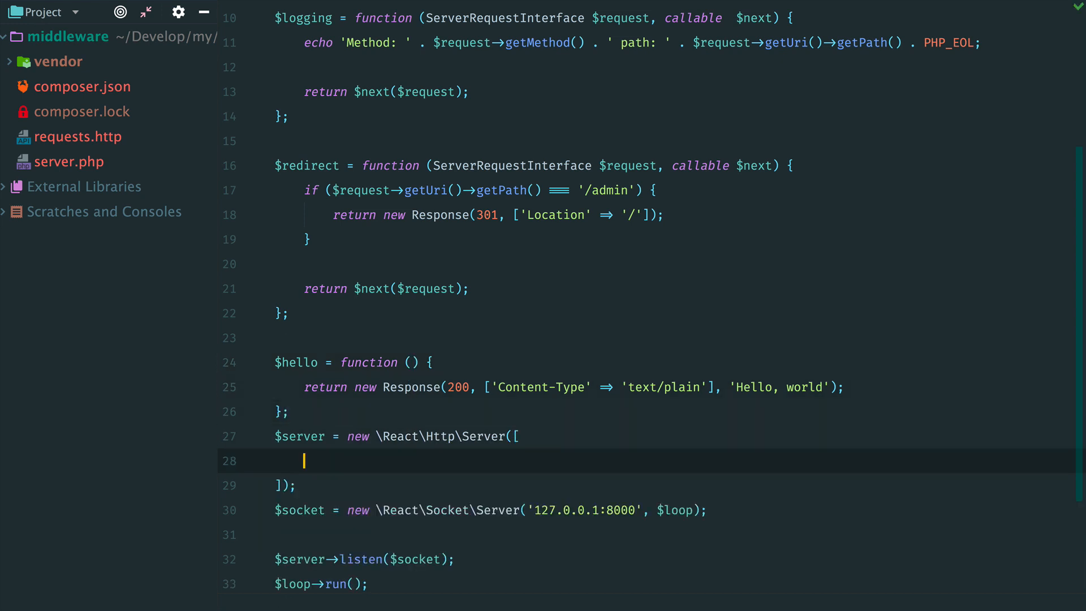
type("$lo")
key("Return")
type(",")
key("Return")
type("$")
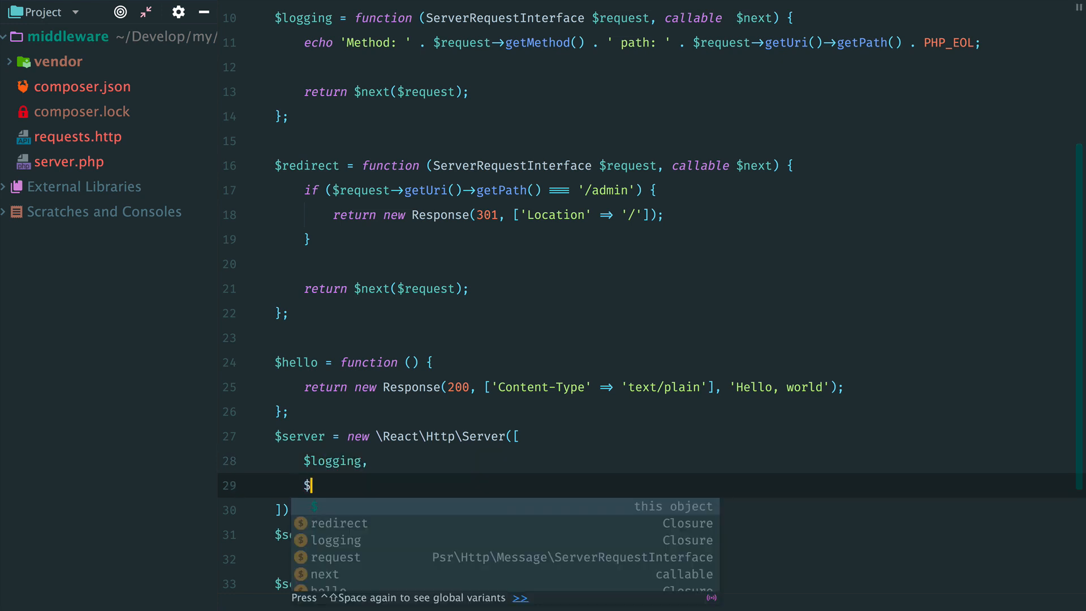
type("re")
key("Return")
type(",")
key("Return")
type("$he")
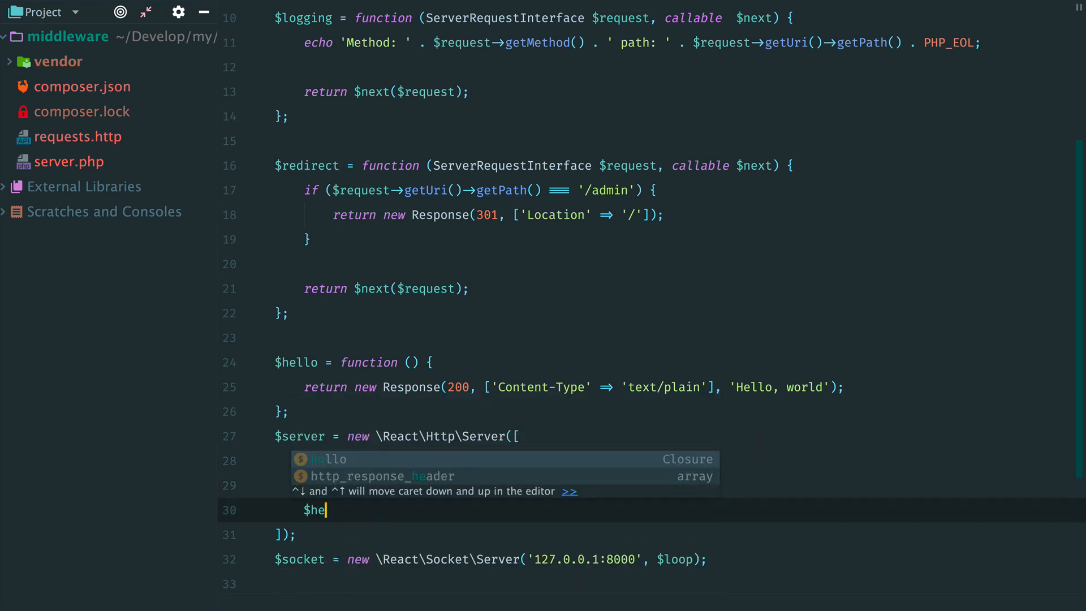
type("l")
key("Return")
- Run server.php, request /admin from a second session for a 301, and see the logged GET line
key("alt+F12")
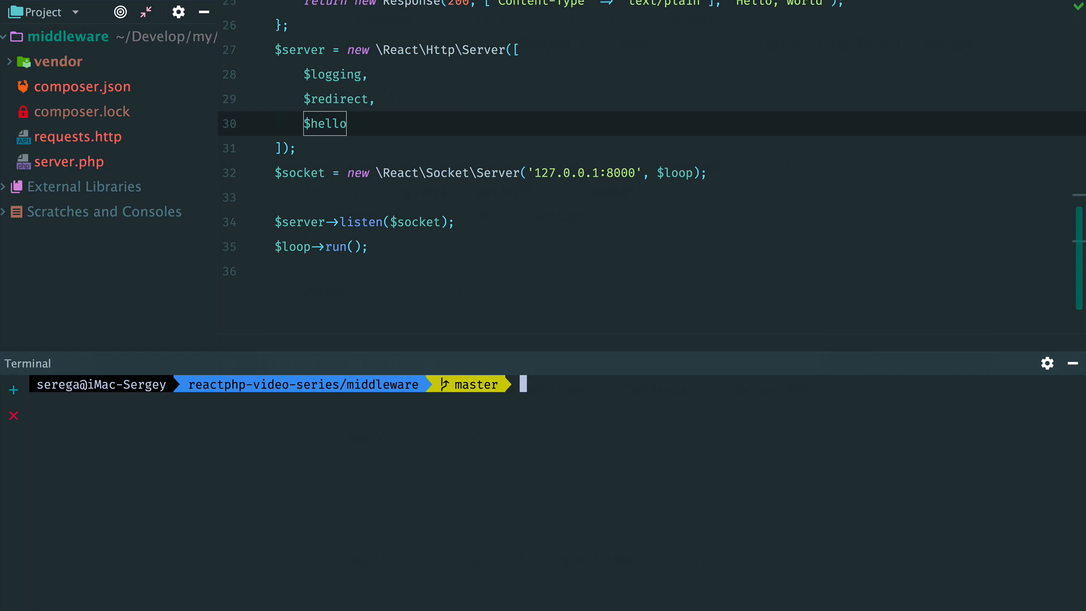
type("php ser")
key("super+t")
type("ht")
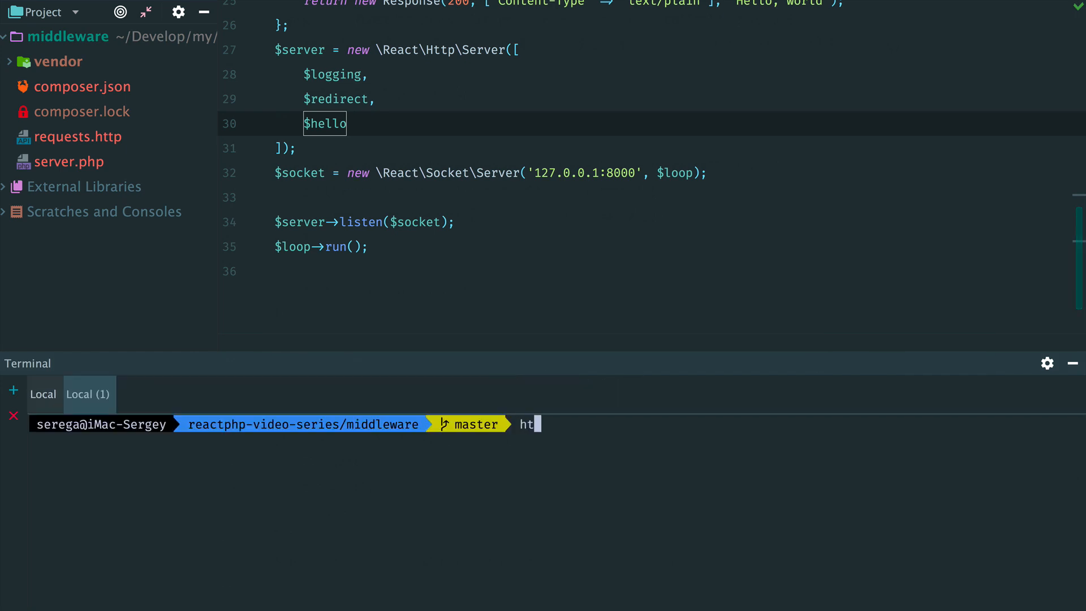
type("tp http://localhost:8000/admin")
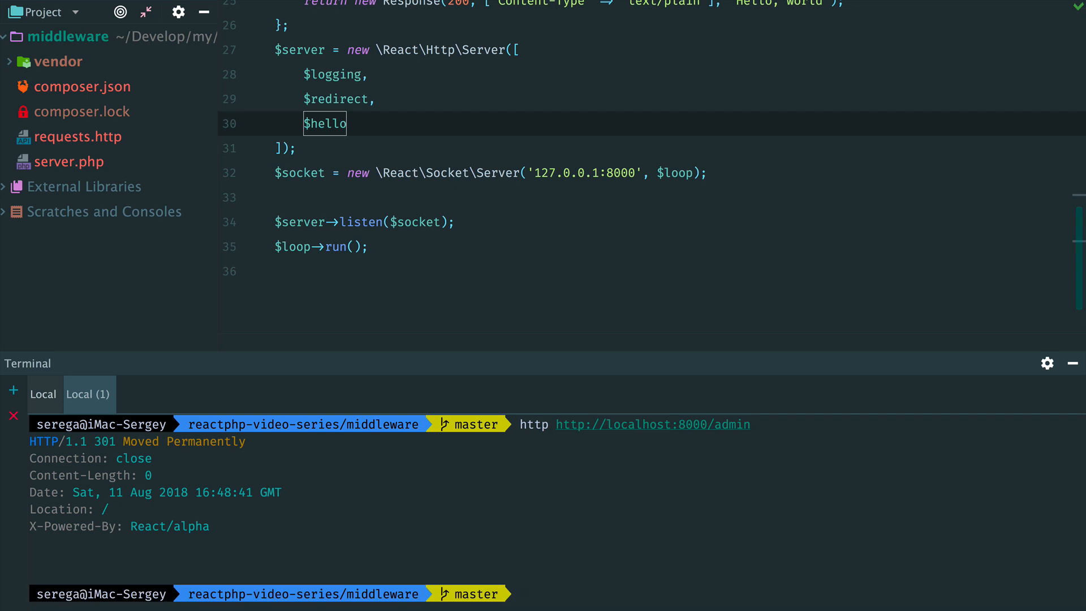
key("alt+Left")
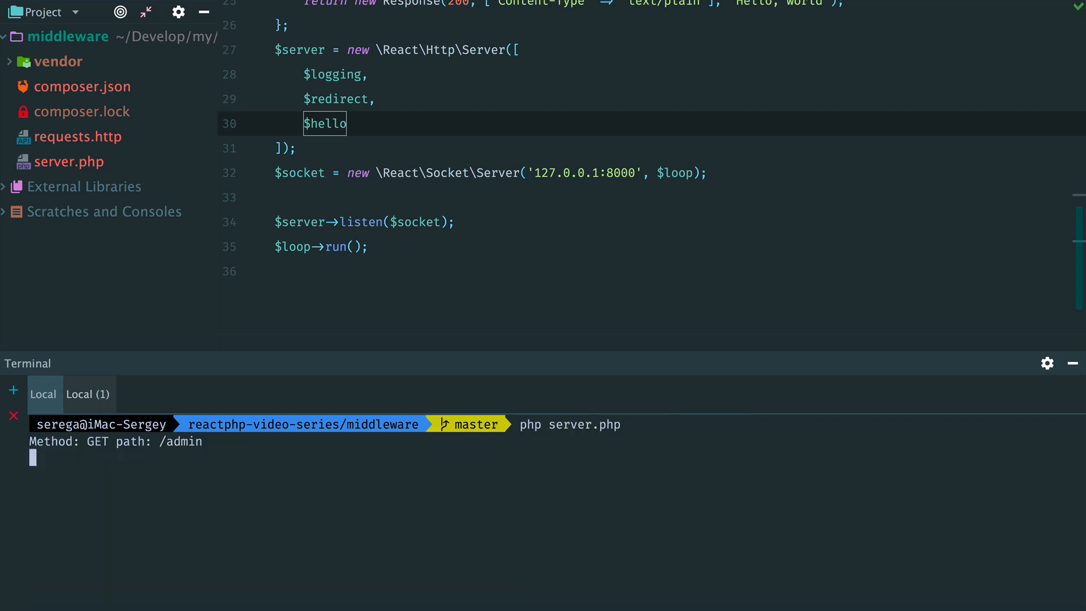
- Split the logging echo into 'Method:' and 'Path:' lines, each ending with PHP_EOL
key("alt+F12")
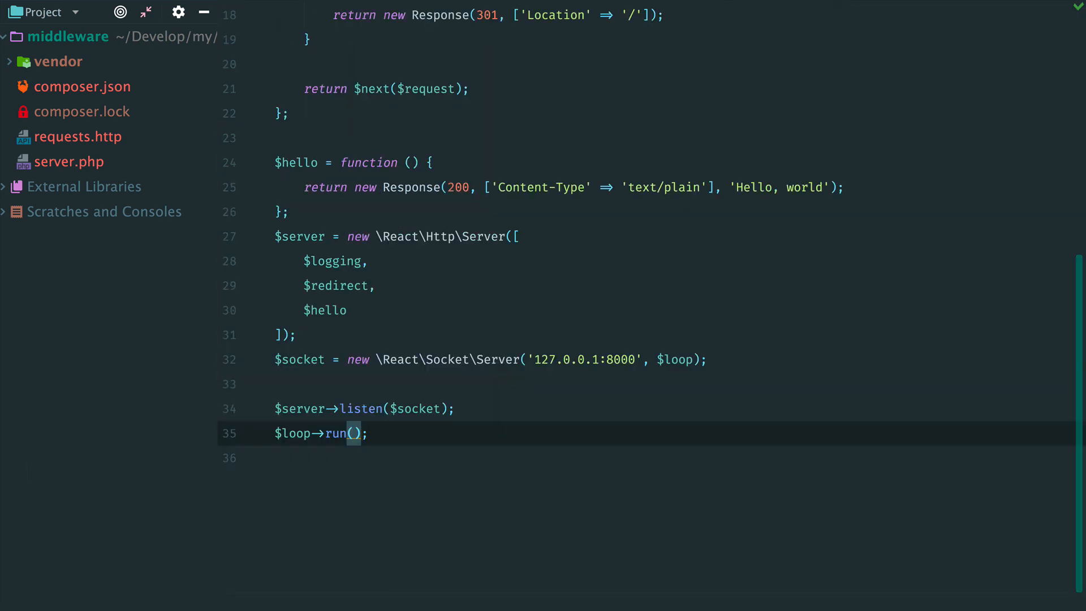
scroll(652, 306, "up", 1)
scroll(651, 305, "up", 3)
scroll(652, 305, "up", 3)
scroll(652, 305, "up", 2)
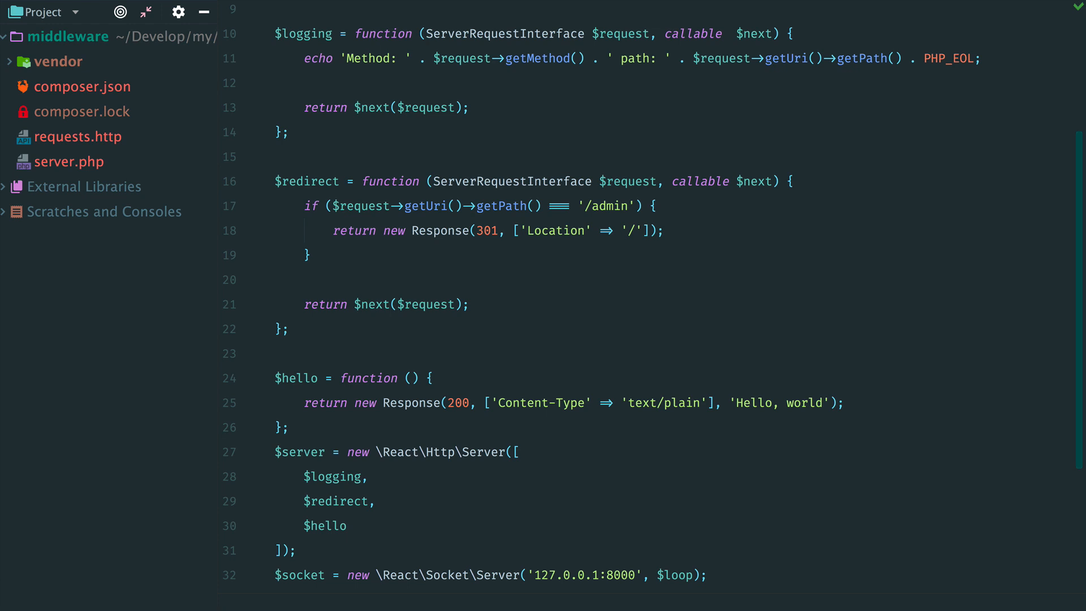
left_click(346, 58)
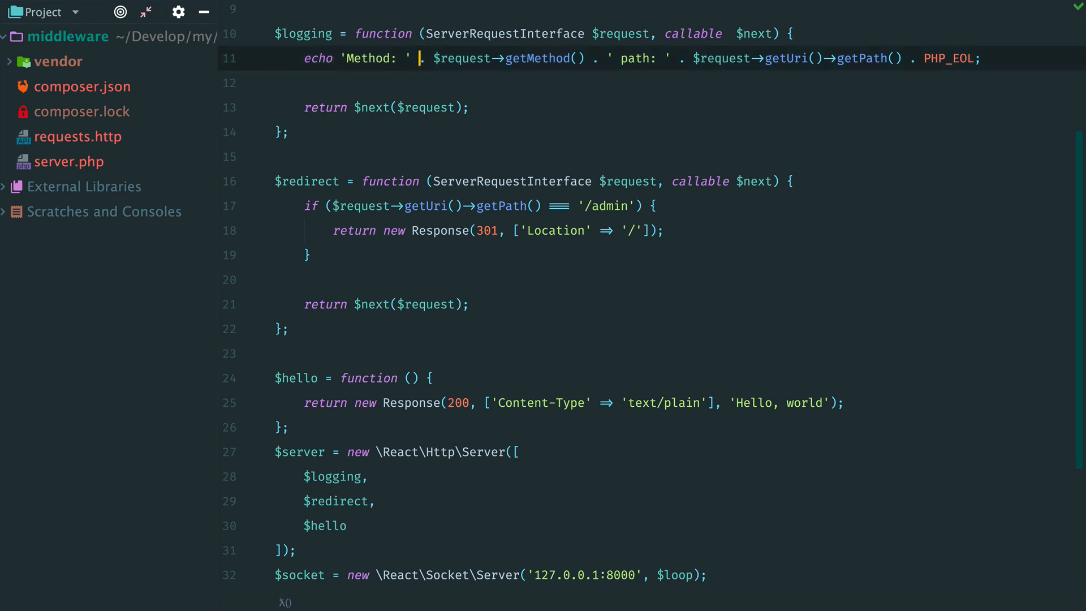
key("alt+Right")
key("alt+Right")
key("alt+Right")
key("alt+Right")
key("alt+Right")
type("PH")
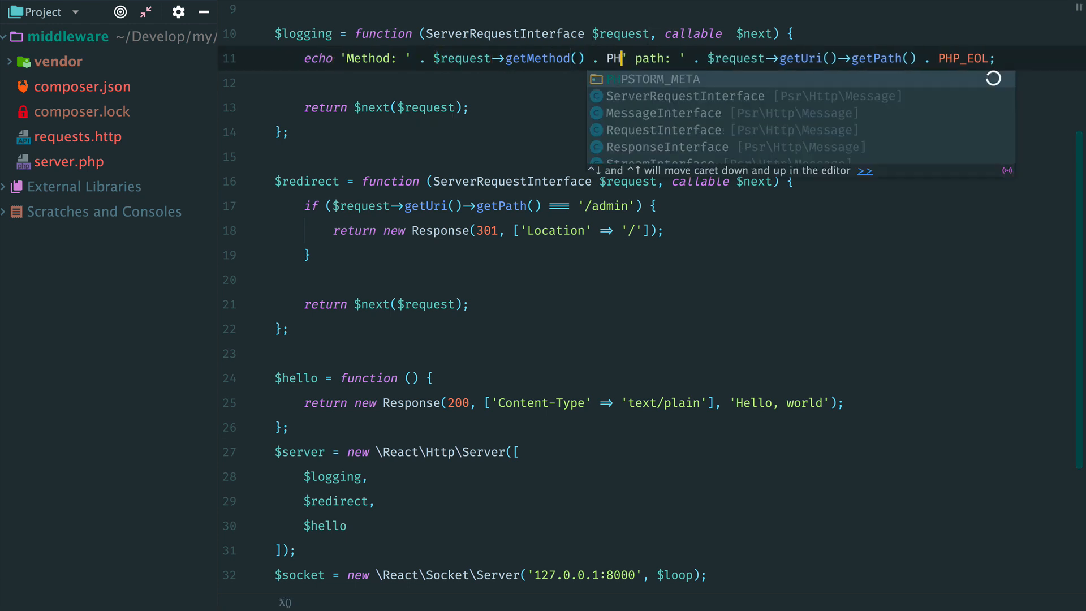
type("P_EOL;")
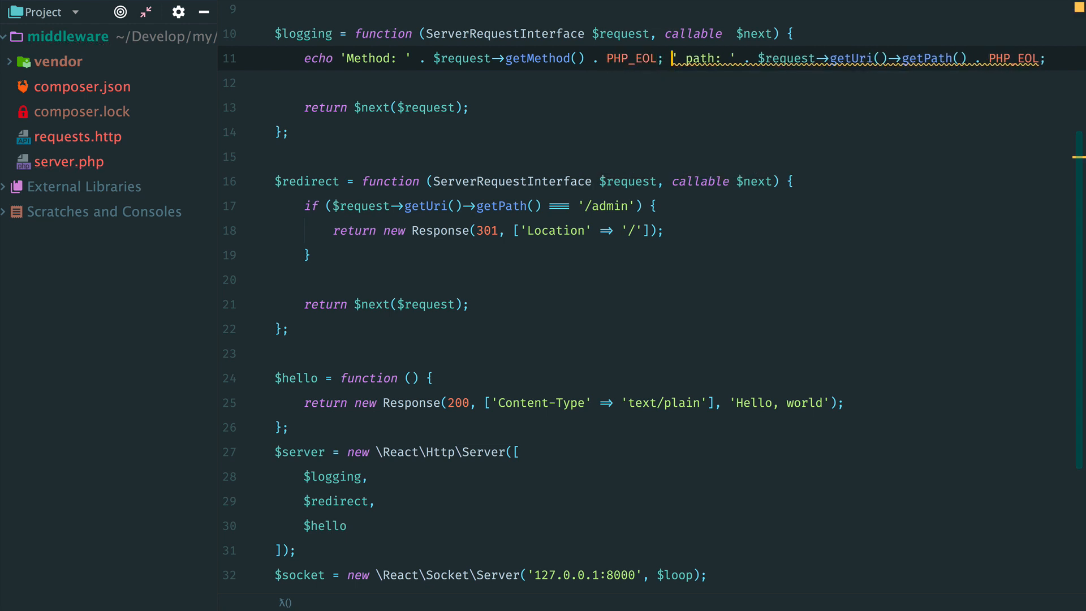
key("Return")
type("echo")
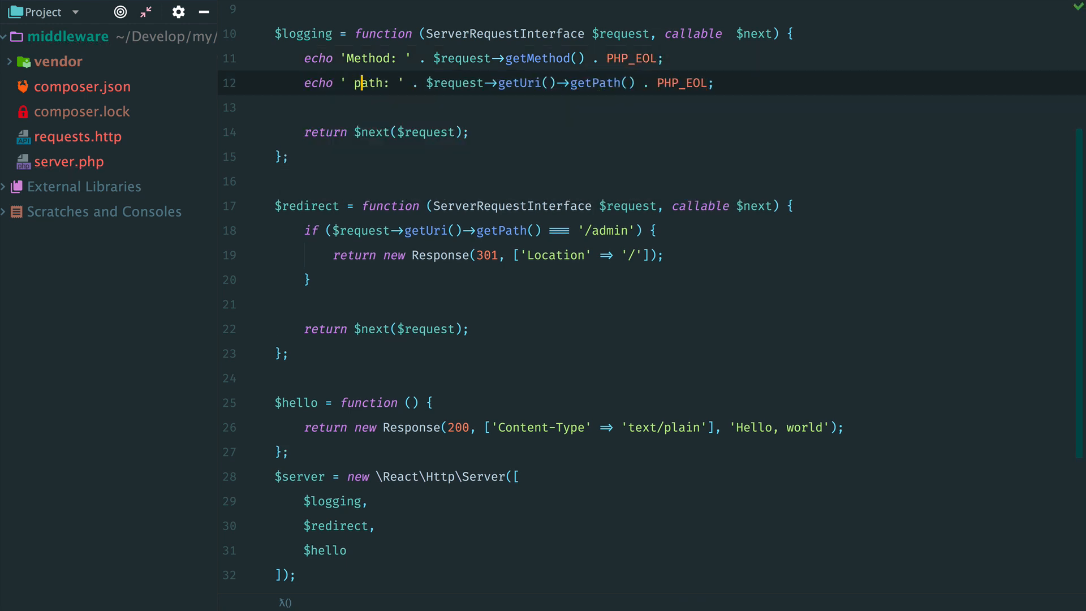
key("BackSpace")
key("BackSpace")
type("P")
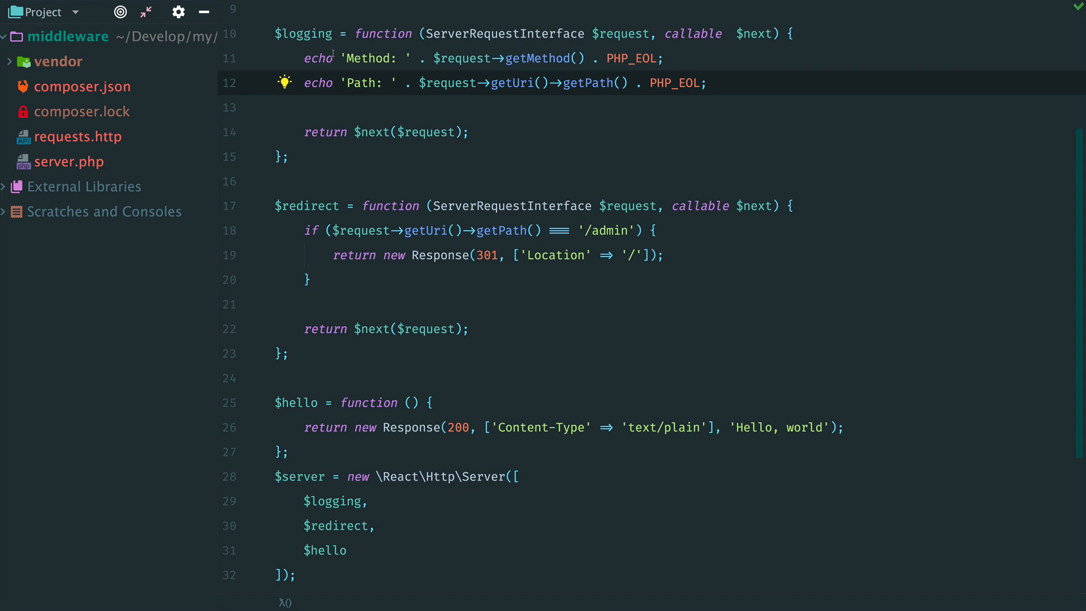
key("alt+1")
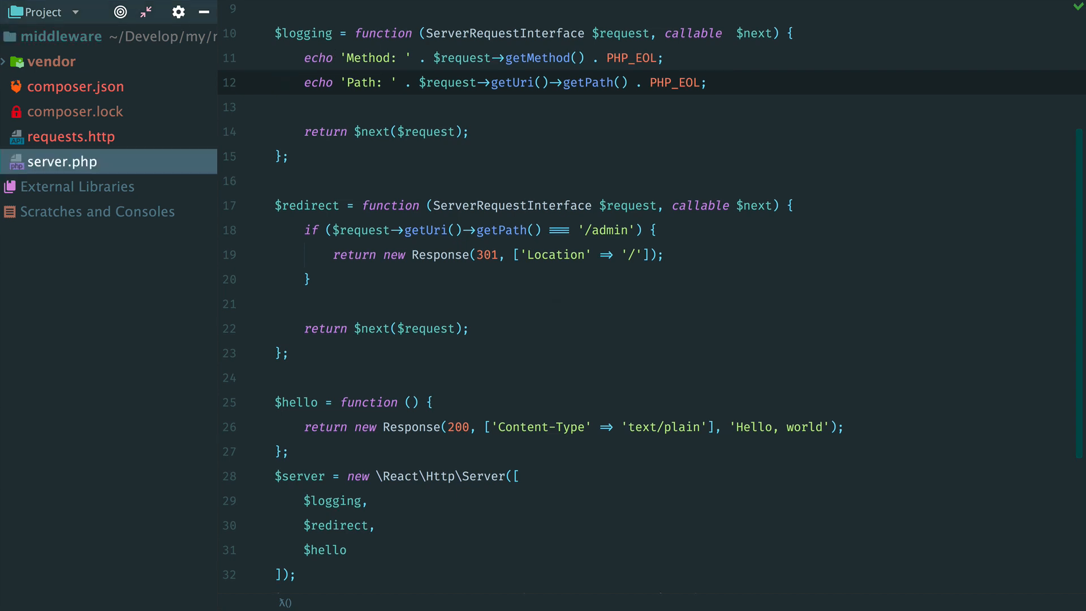
- Create a Logging class with a public __invoke(ServerRequestInterface ...) method
key("super+n")
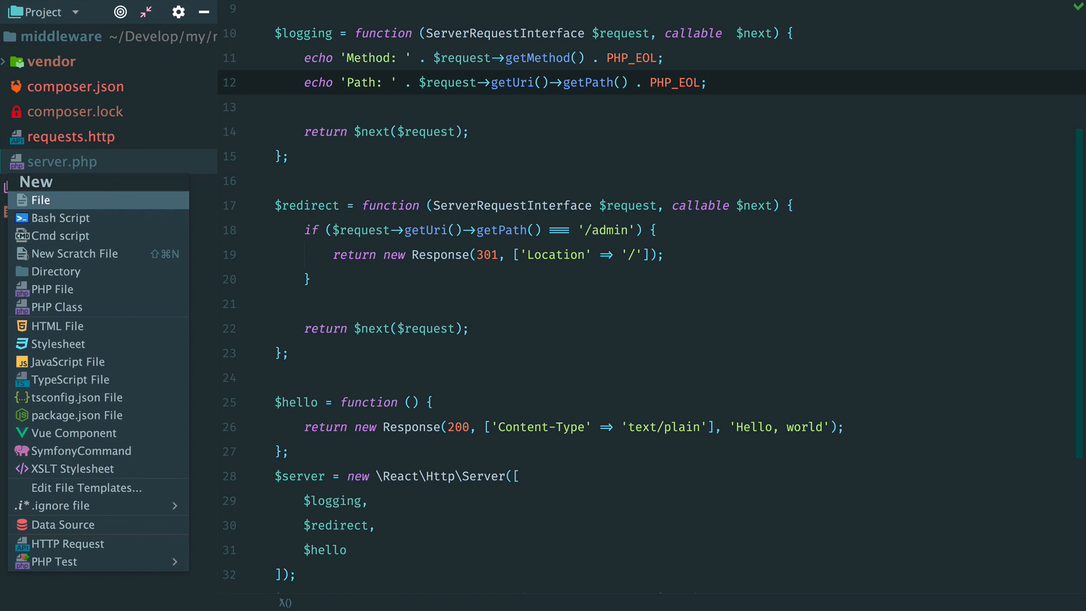
type("clas")
key("Return")
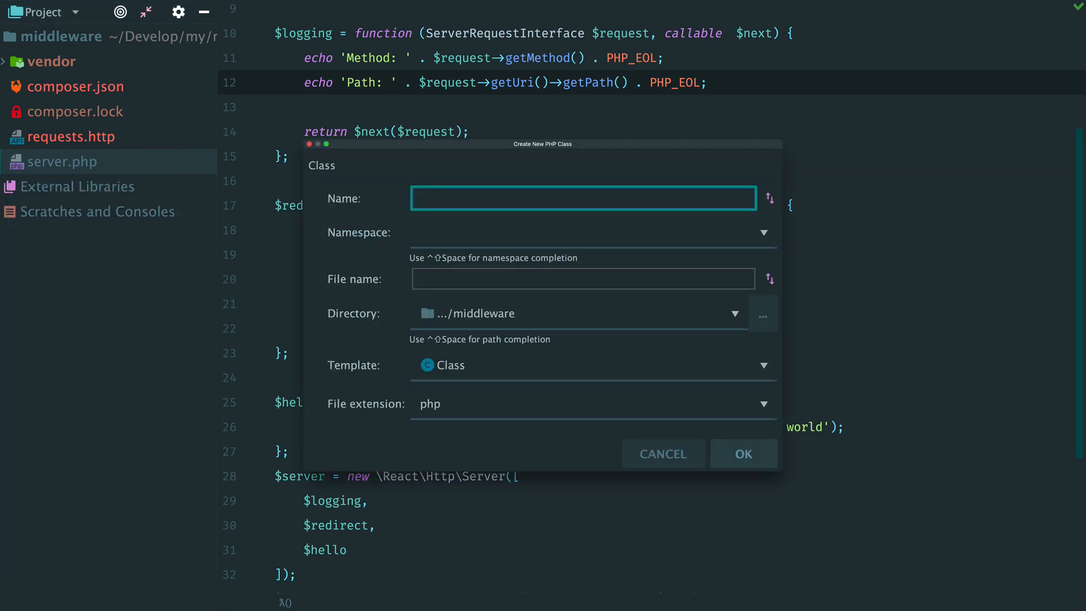
type("Logging")
key("Return")
type("p")
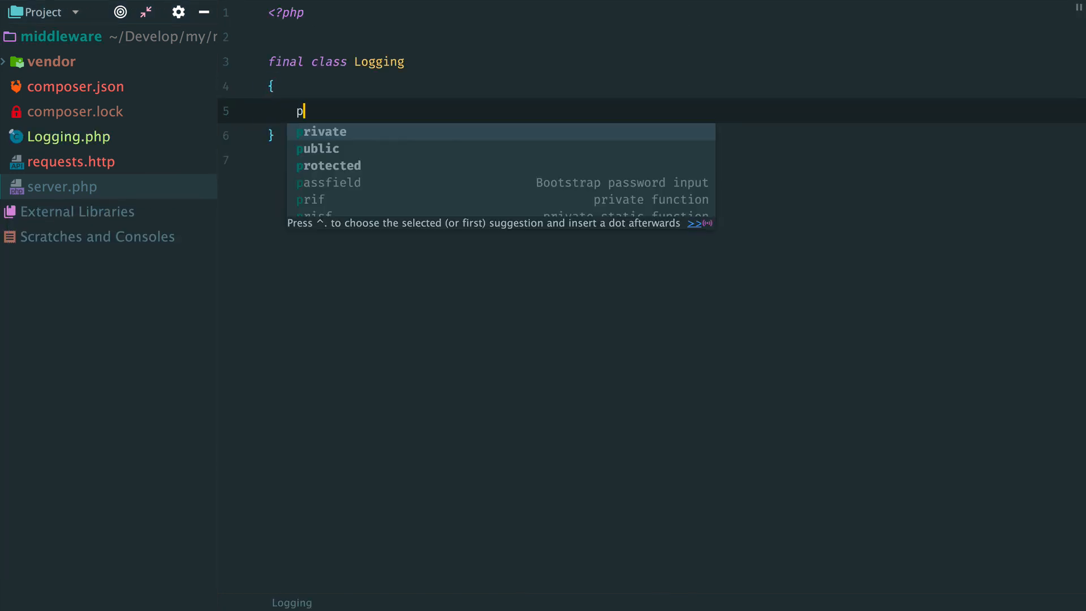
type("ublic f")
key("Tab")
type("__")
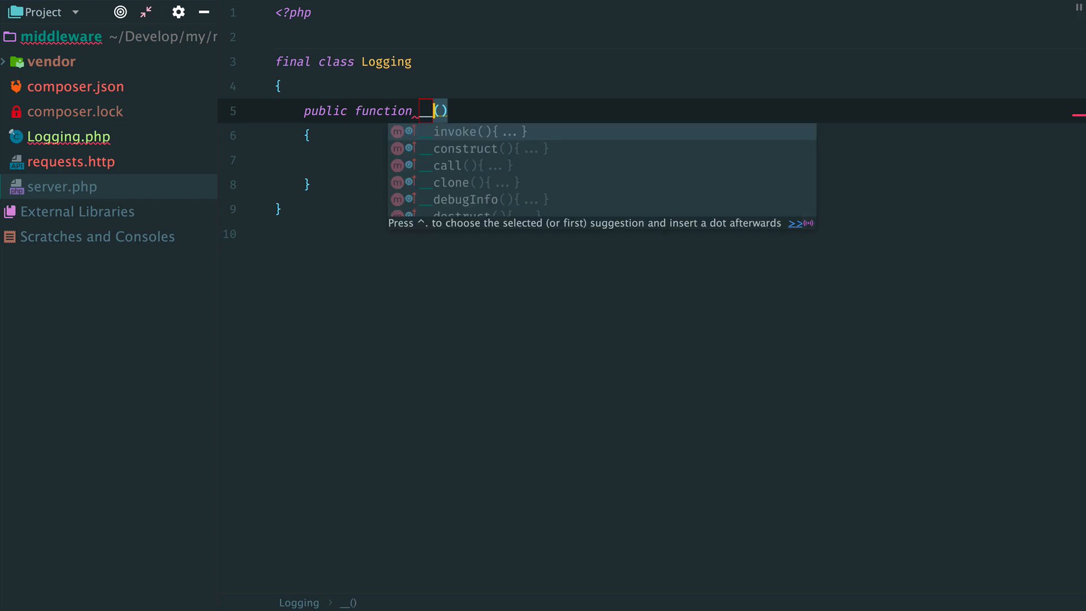
key("Return")
key("Tab")
type("Serve")
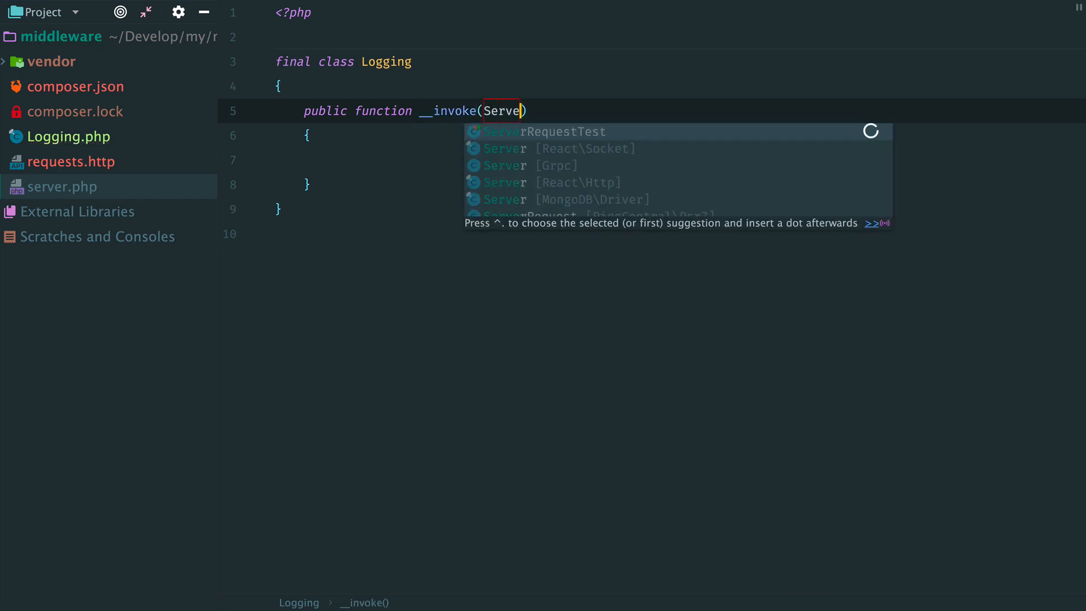
type("rR")
key("Return")
type("$request")
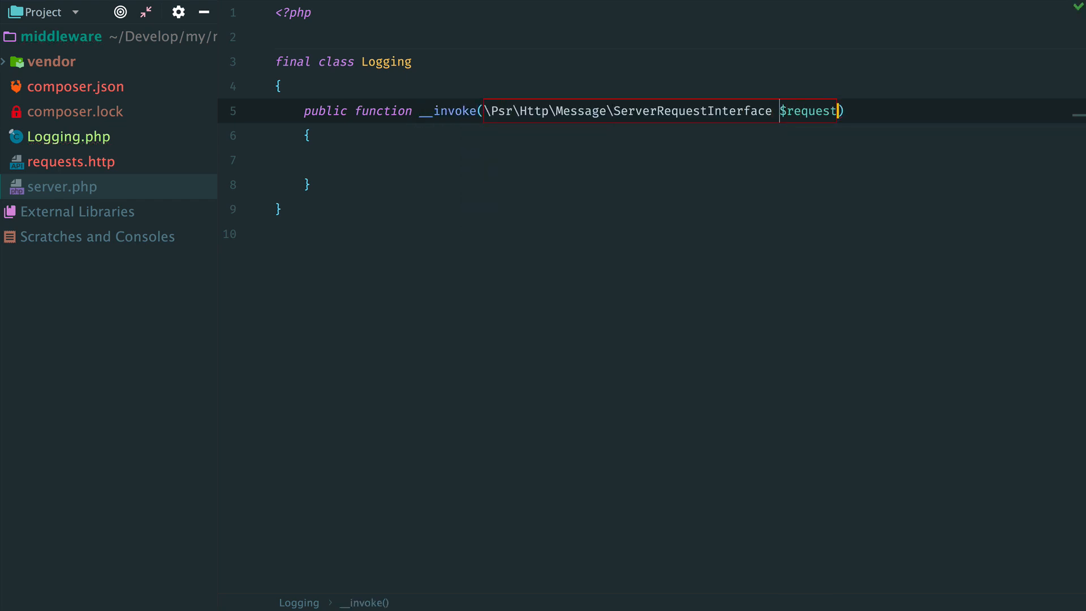
type(", callable $")
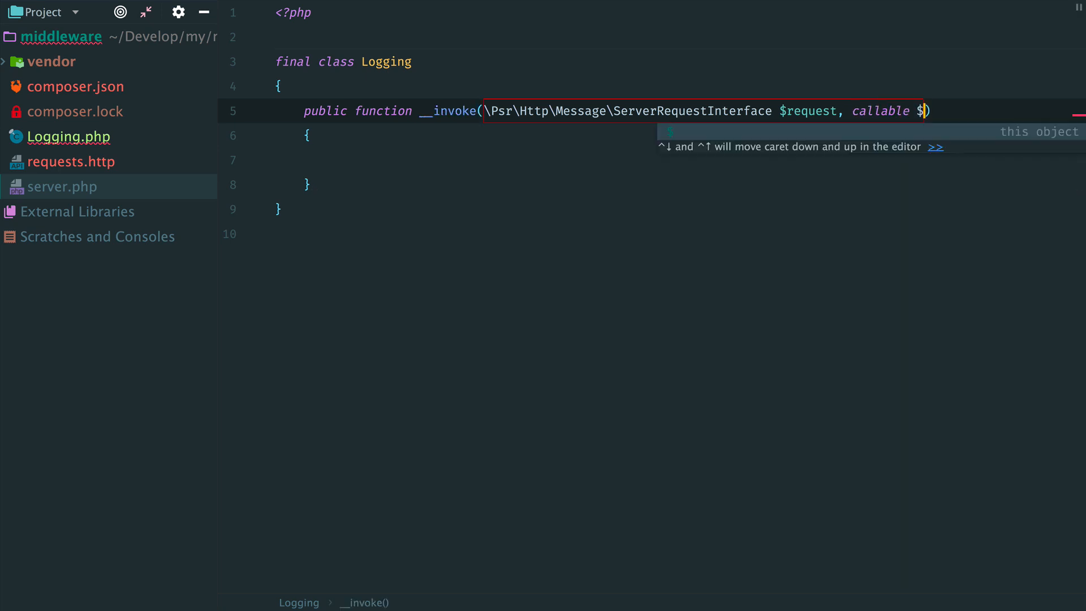
type("next")
- Import the ServerRequestInterface class in Logging.php
key("alt+Left")
key("alt+Left")
key("alt+Left")
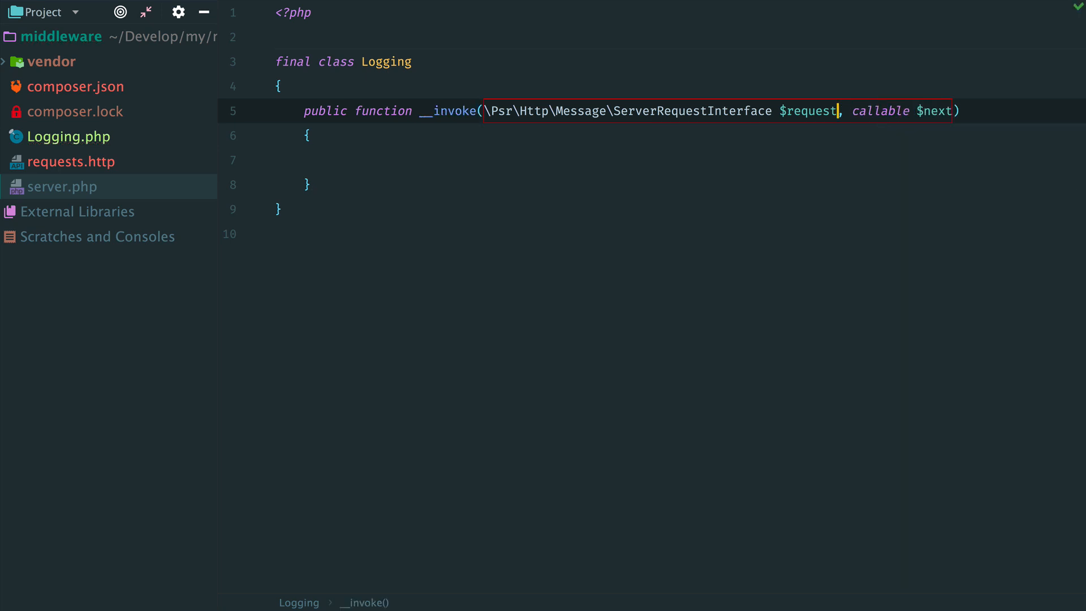
key("alt+Left")
key("alt+Return")
key("Down")
key("Return")
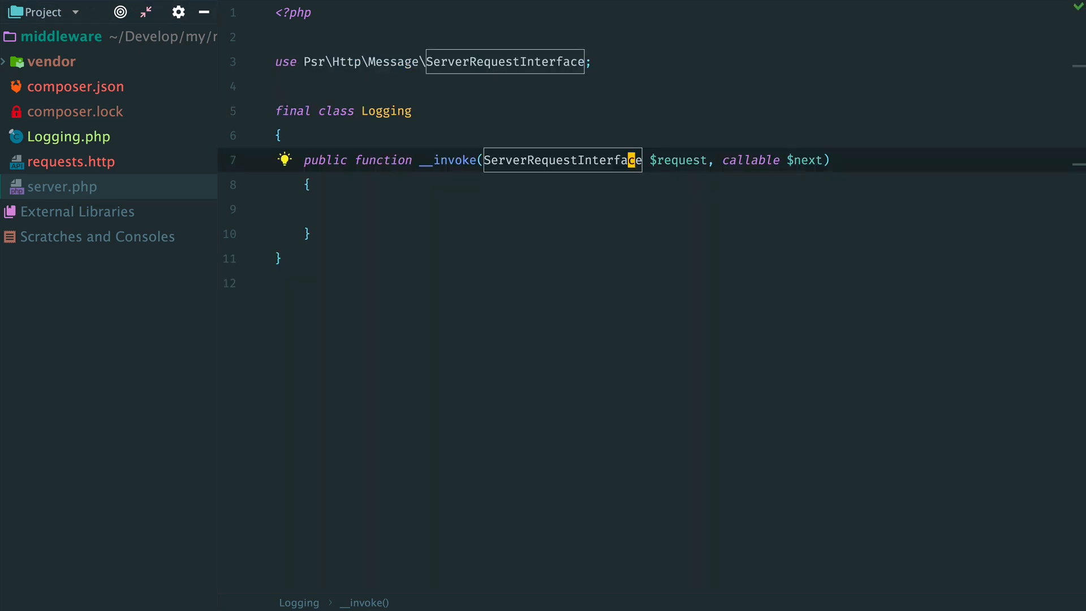
- Copy the $logging echo and return $next($request) body from server.php into __invoke
key("super+e")
key("Return")
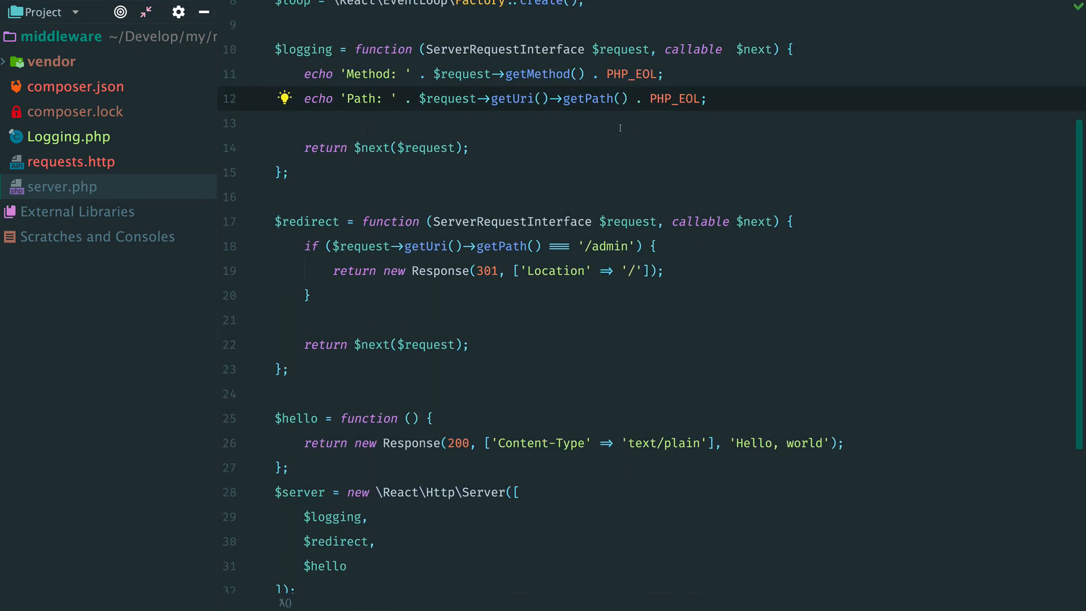
scroll(709, 99, "up", 1)
left_click_drag(470, 164, 259, 93)
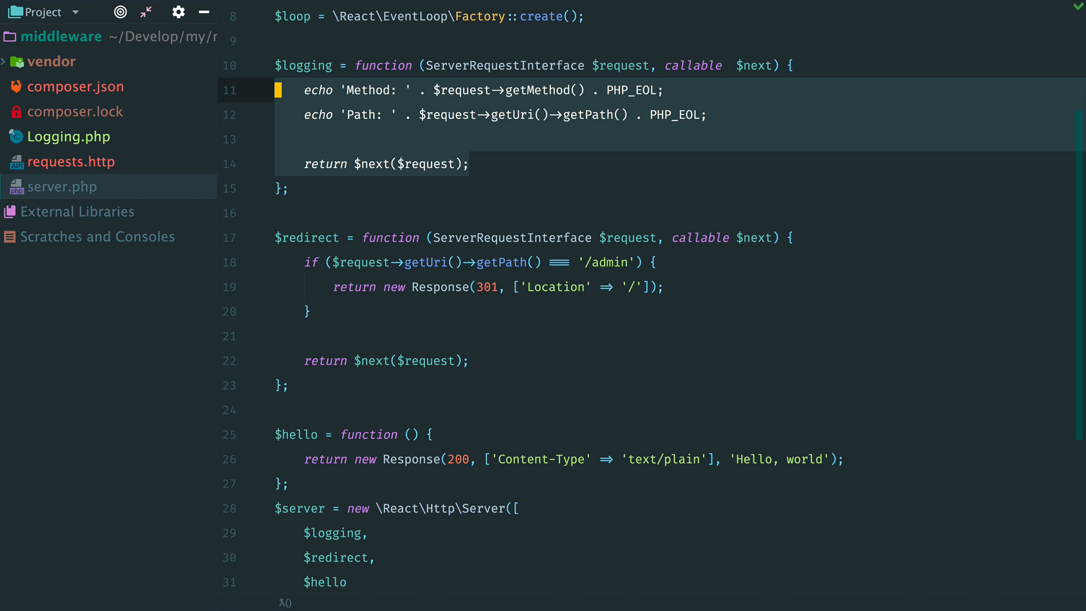
key("super+e")
key("Return")
key("Down")
key("Down")
type("echo 'Method: ' . $request->getMethod() . PHP_EOL;         echo 'Path: ' . $request->getUri()->getPath() . PHP_EOL;          return $next($request);")
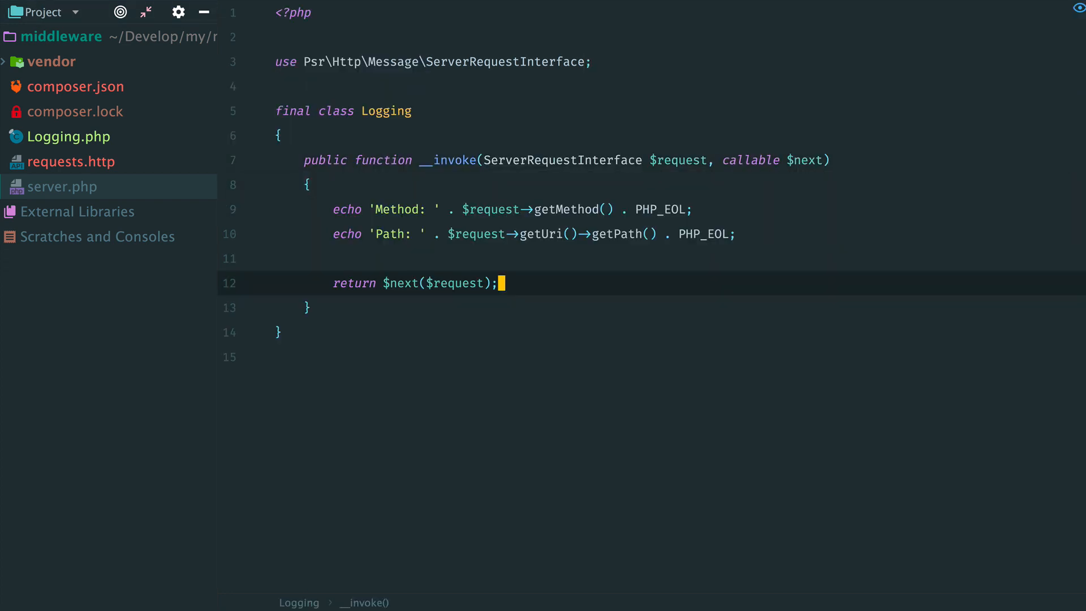
key("super+e")
key("Return")
scroll(406, 130, "up", 5)
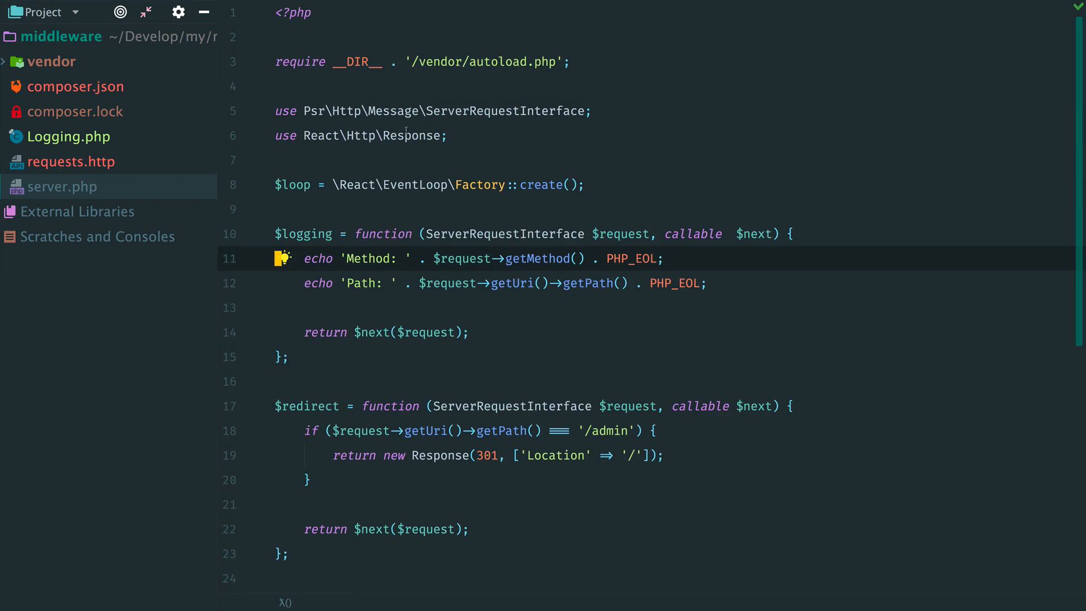
- Add require __DIR__ . '/Logging.php'; below the autoload require
left_click(575, 61)
key("Return")
type("req")
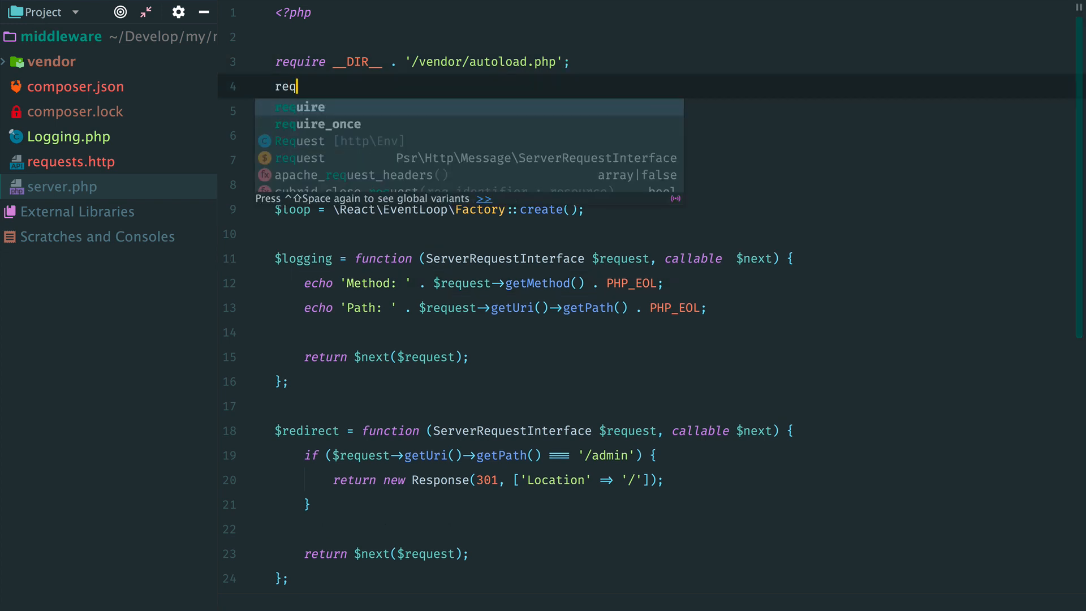
key("Return")
type("__D")
key("Return")
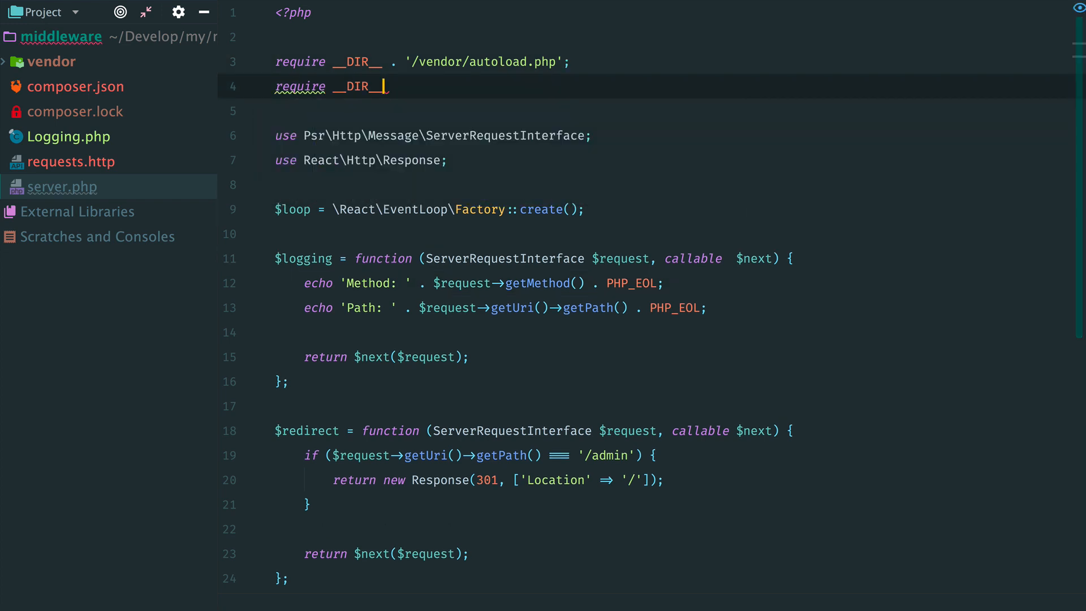
type(" . '/Lo")
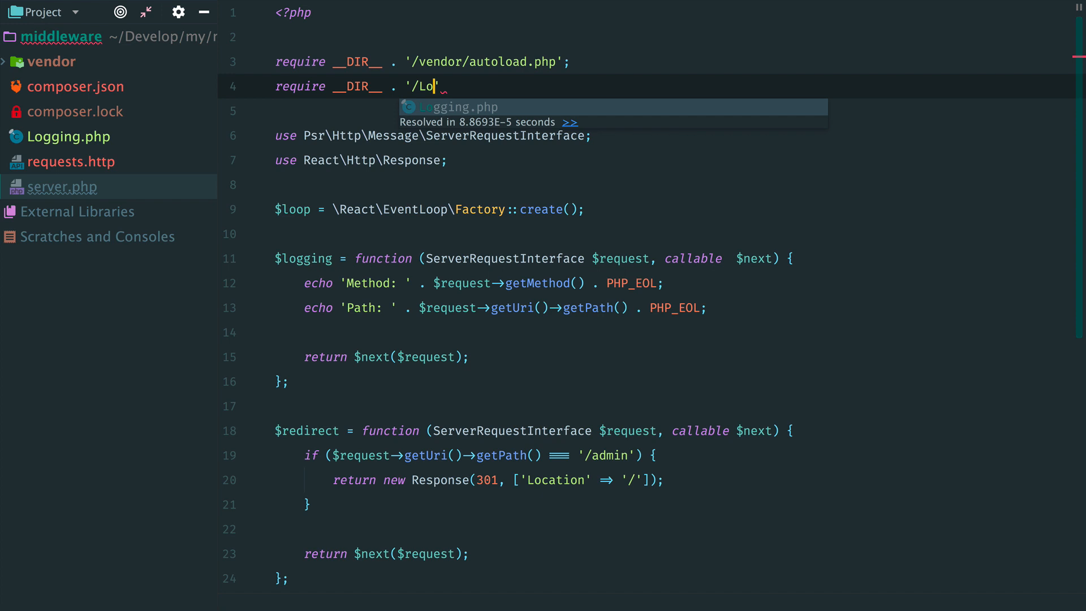
key("Return")
type("';")
- Delete the old $logging closure from server.php
key("Down")
key("Down")
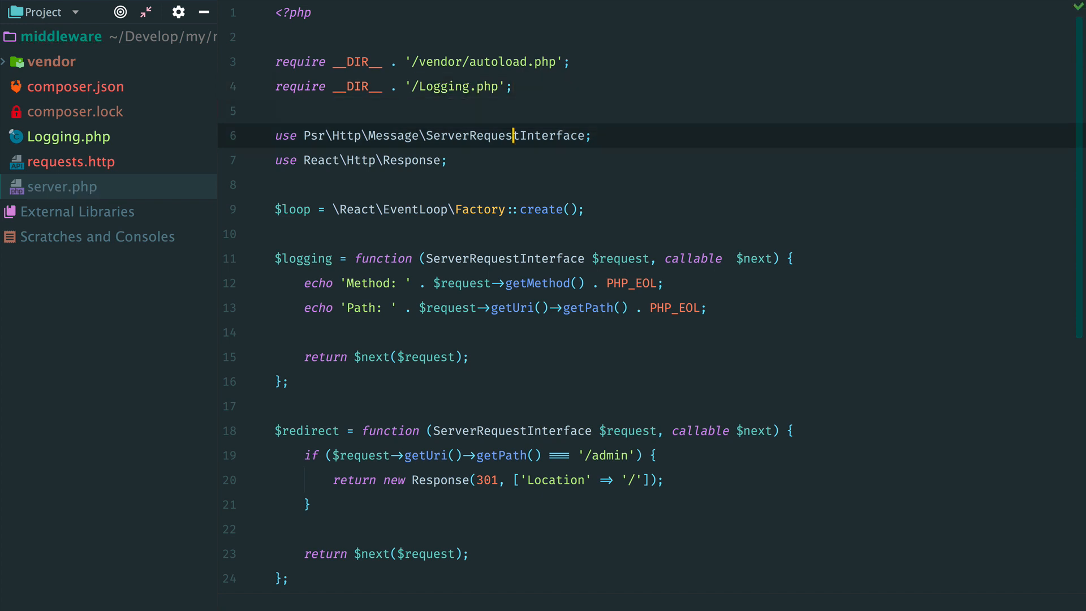
key("Down")
key("Down")
key("Down")
key("Down")
key("Down")
key("Down")
key("Up")
key("ctrl+y")
key("ctrl+y")
key("ctrl+y")
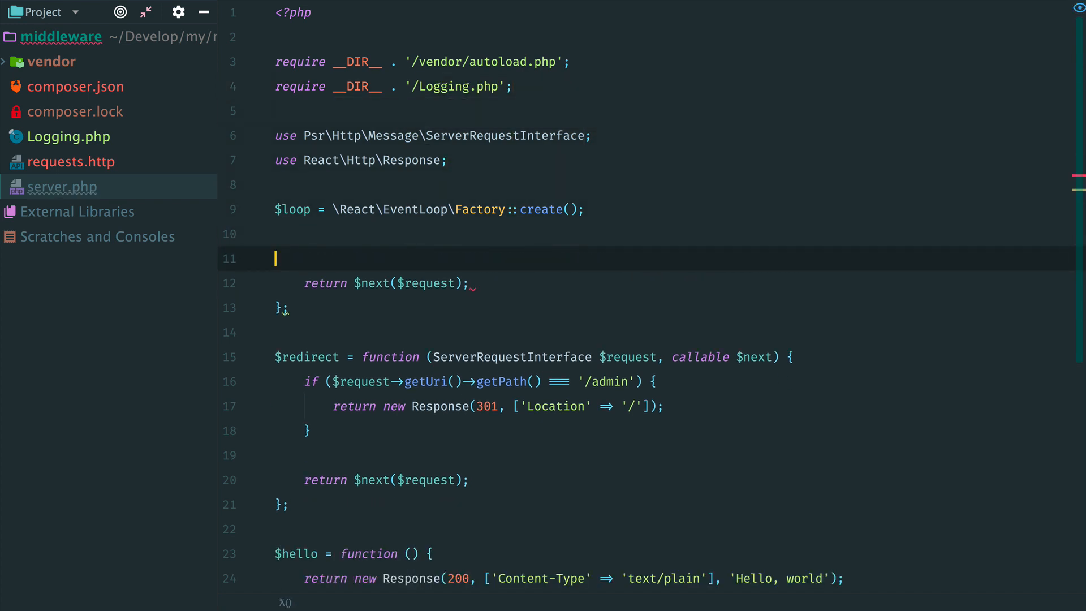
key("ctrl+y")
key("ctrl+y")
key("ctrl+y")
key("ctrl+y")
- Replace $logging in the Server middleware array with new Logging()
key("Down")
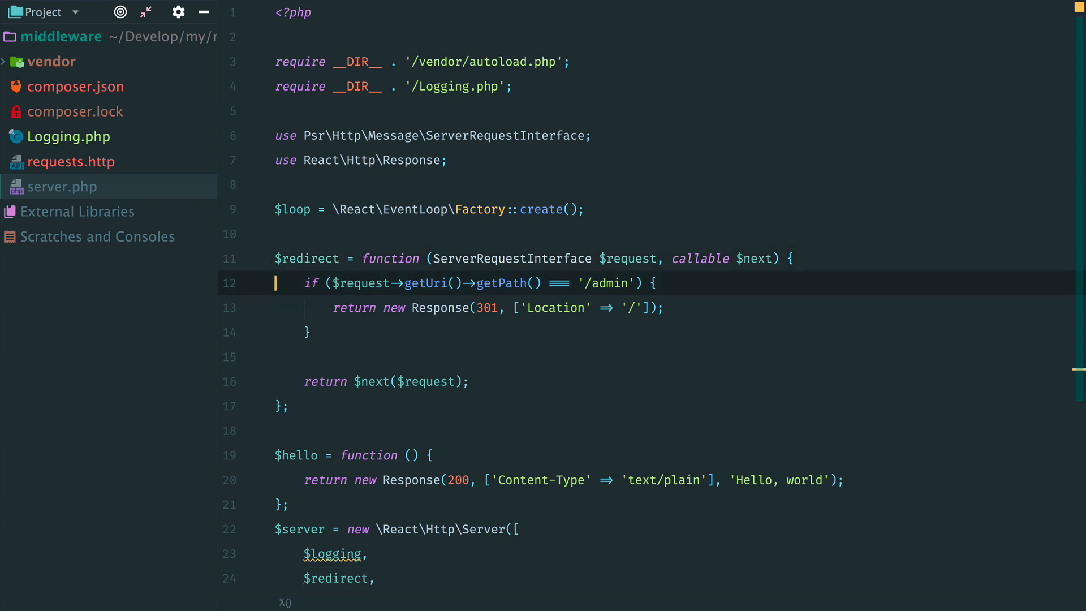
key("Down")
key("Down")
key("Down")
key("Down")
key("Down")
key("Down")
key("Left")
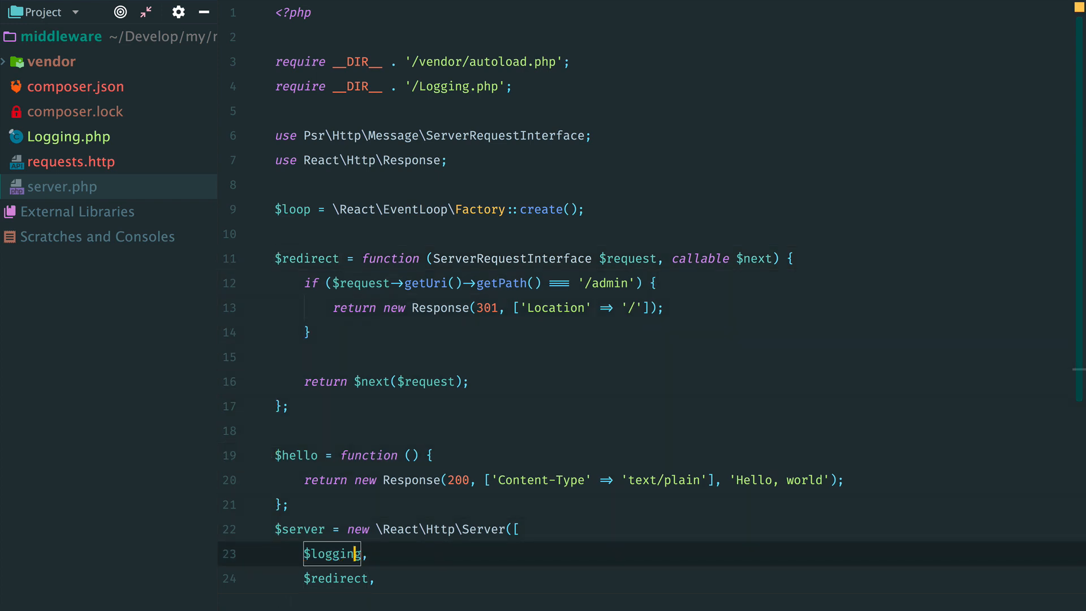
key("BackSpace")
key("BackSpace")
key("ctrl+BackSpace")
key("BackSpace")
type("new L")
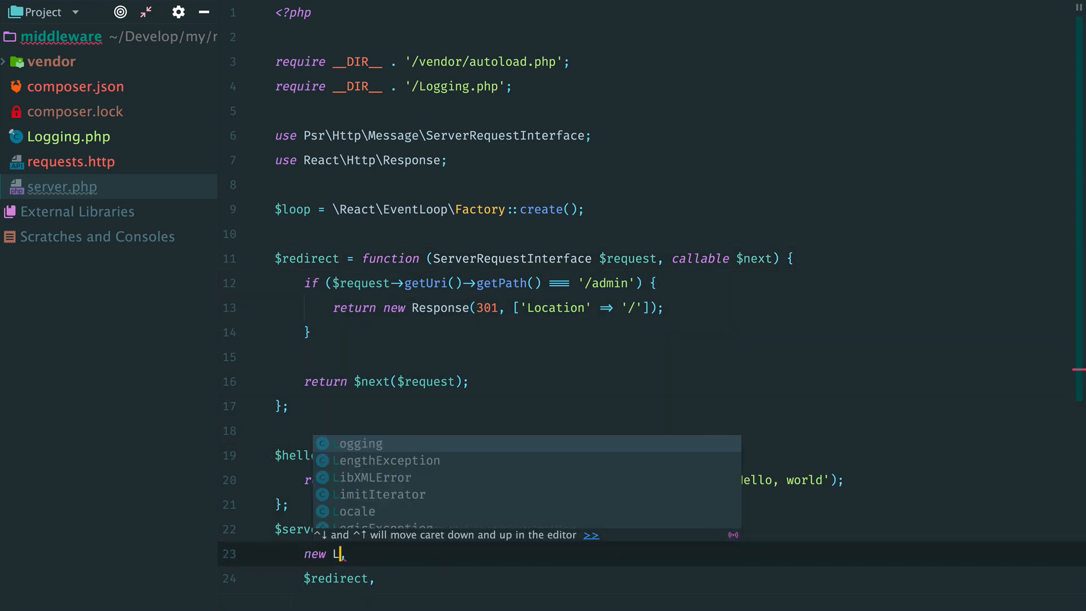
type("o")
key("Return")
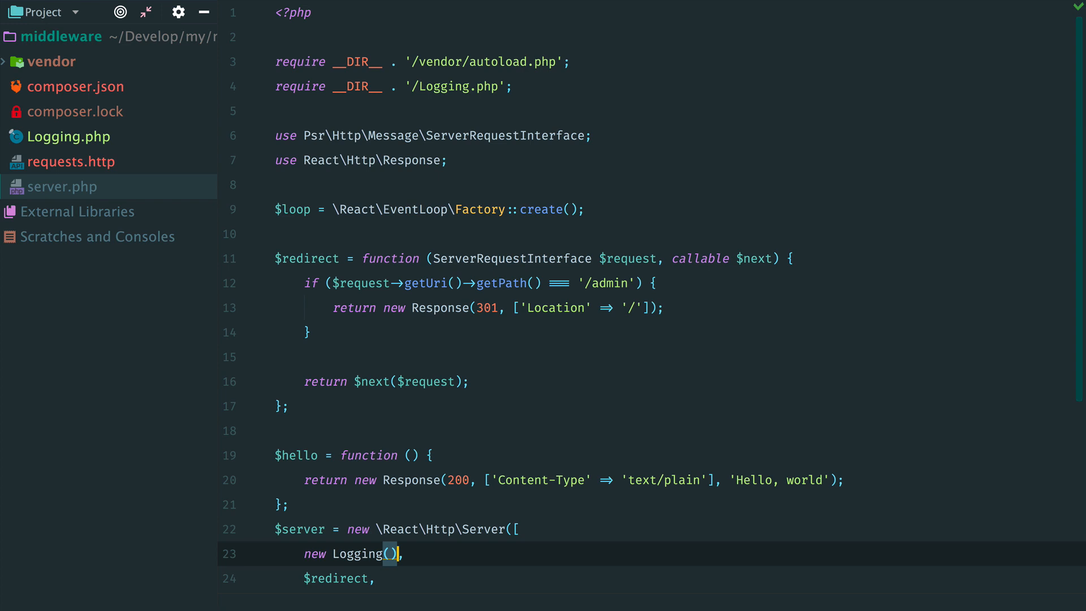
key("alt+F12")
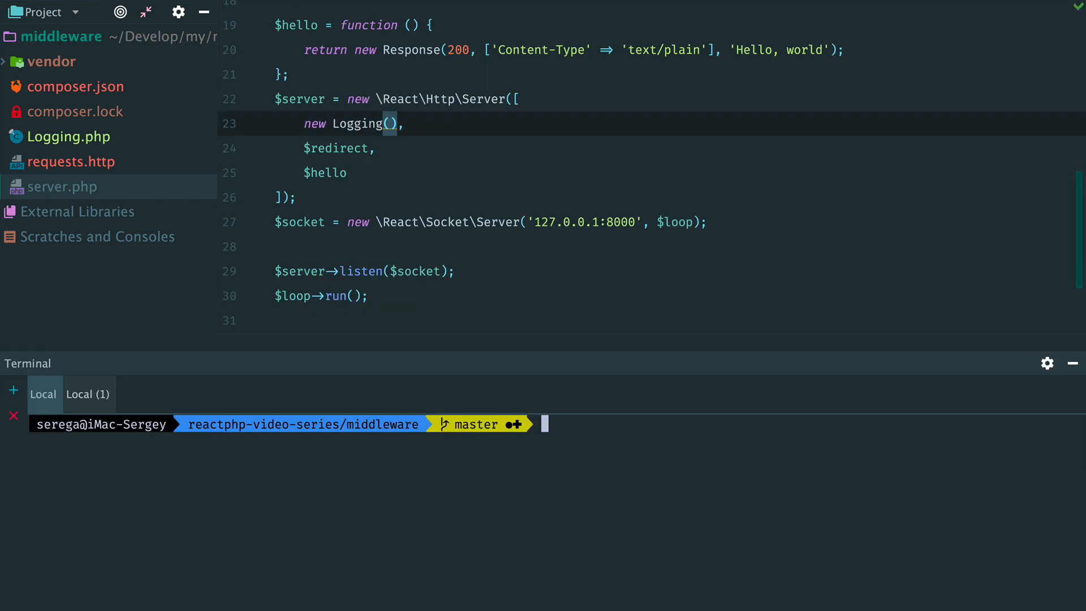
type("php ser")
- Run php server.php, resend the /admin request in the second session and view the log
key("Tab")
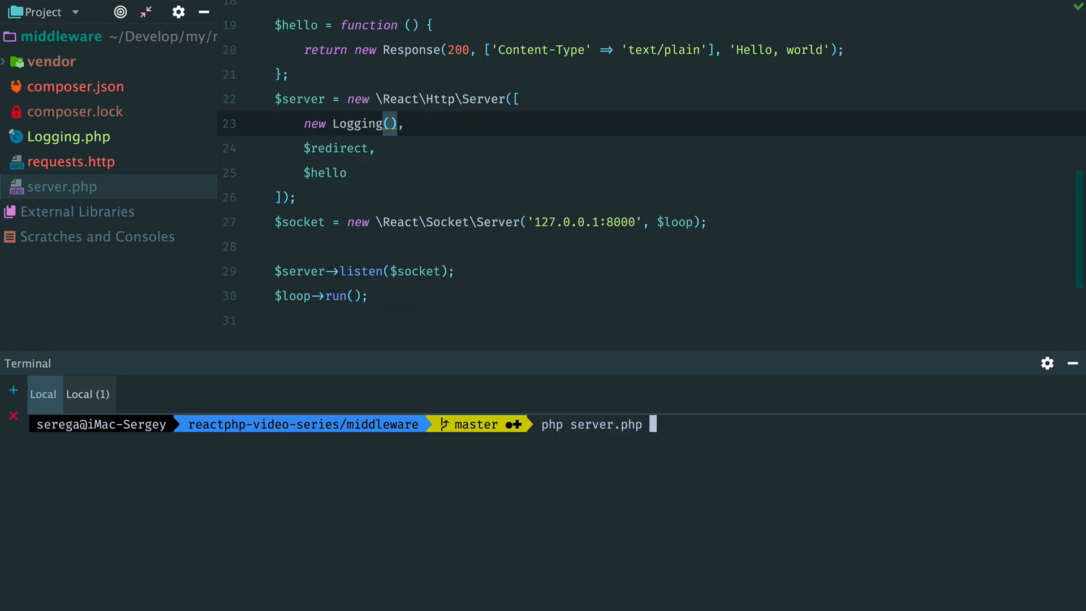
key("Return")
key("alt+Right")
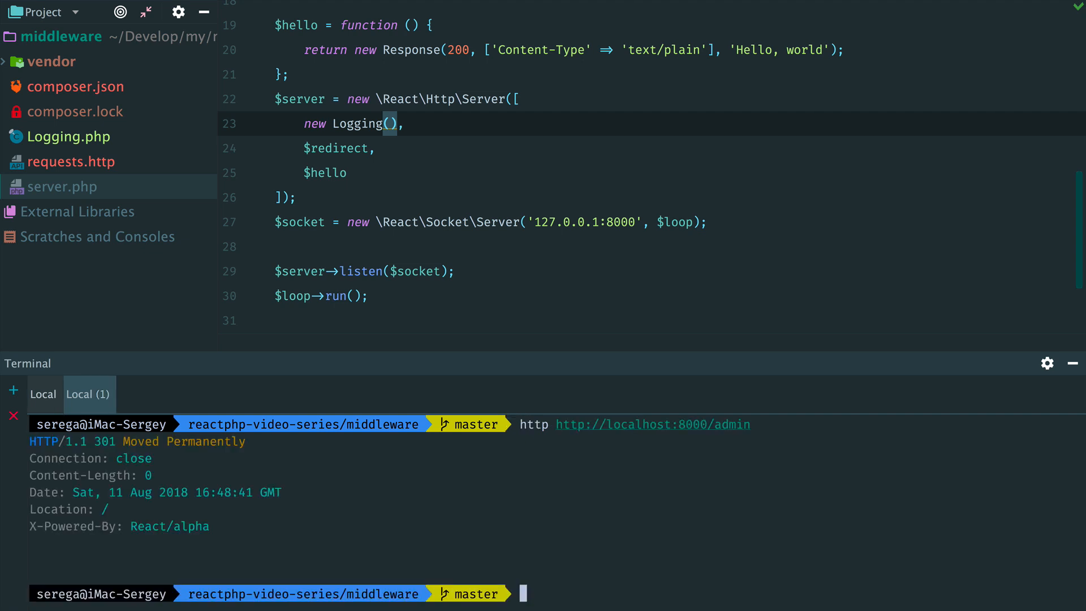
key("Up")
key("Return")
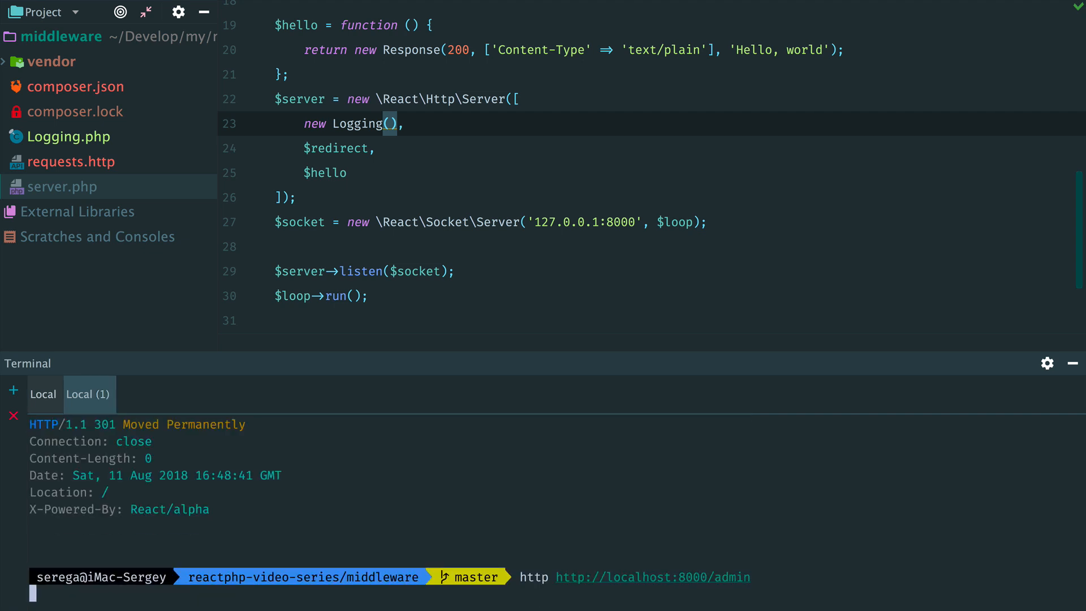
key("alt+Left")
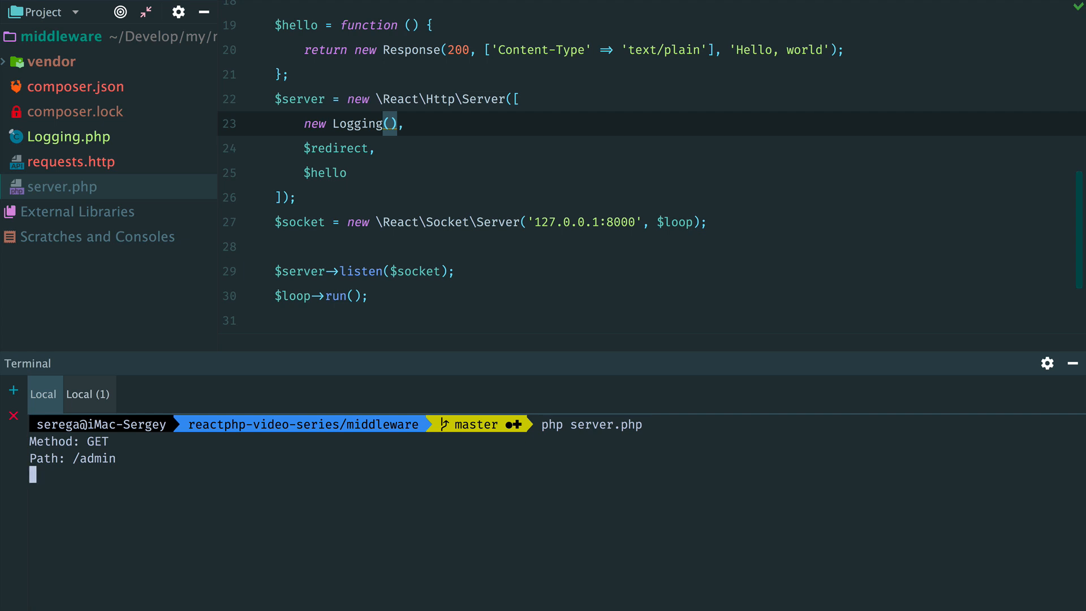
key("alt+F12")
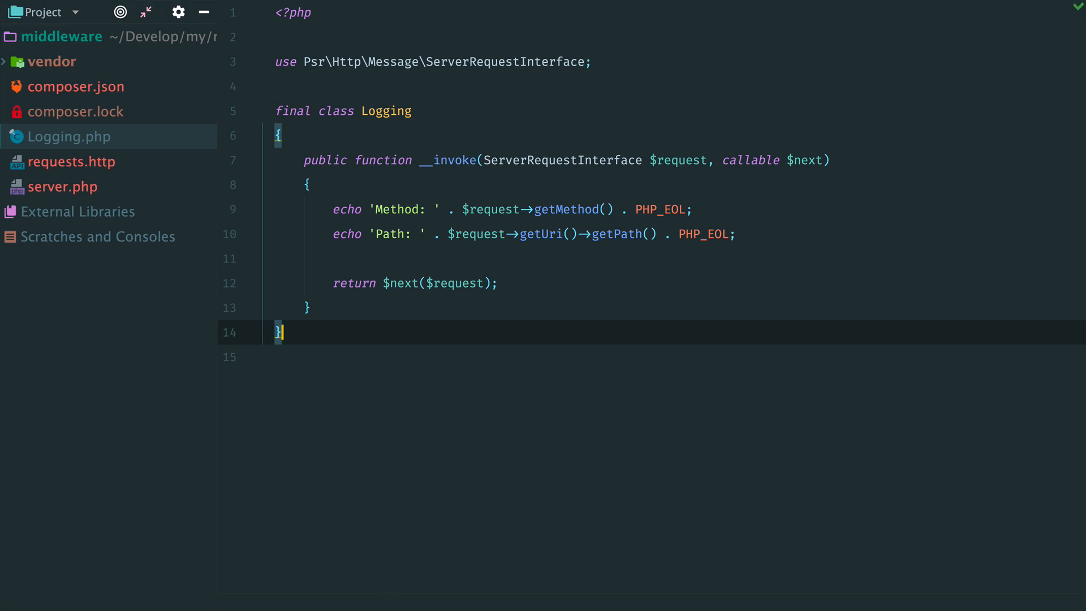
- Start creating a new PHP class from the project file list
key("alt+1")
key("super+n")
type("cl")
key("Return")
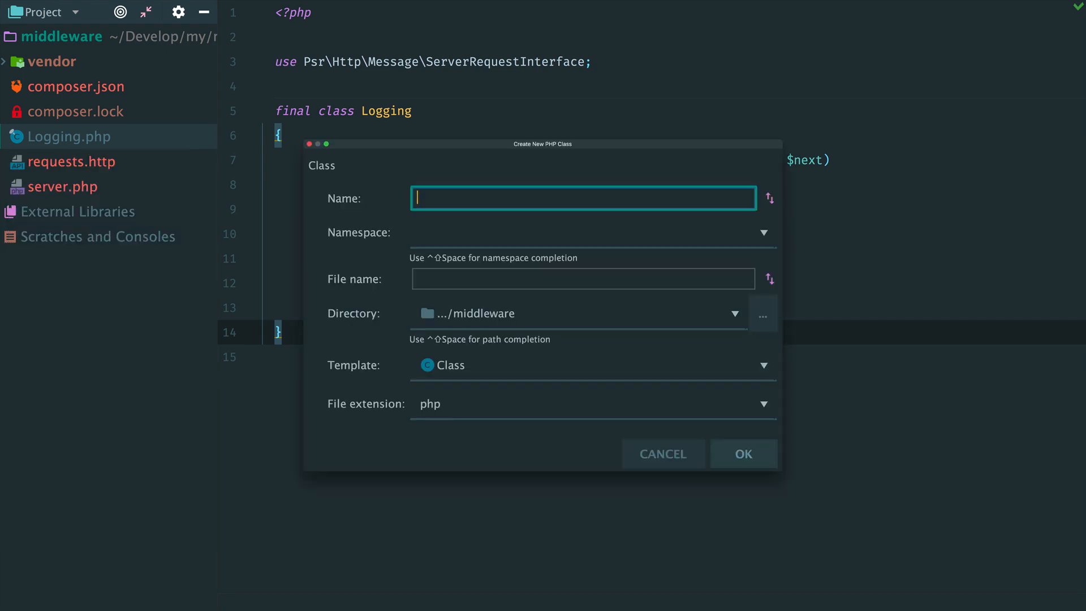
type("CustomHea")
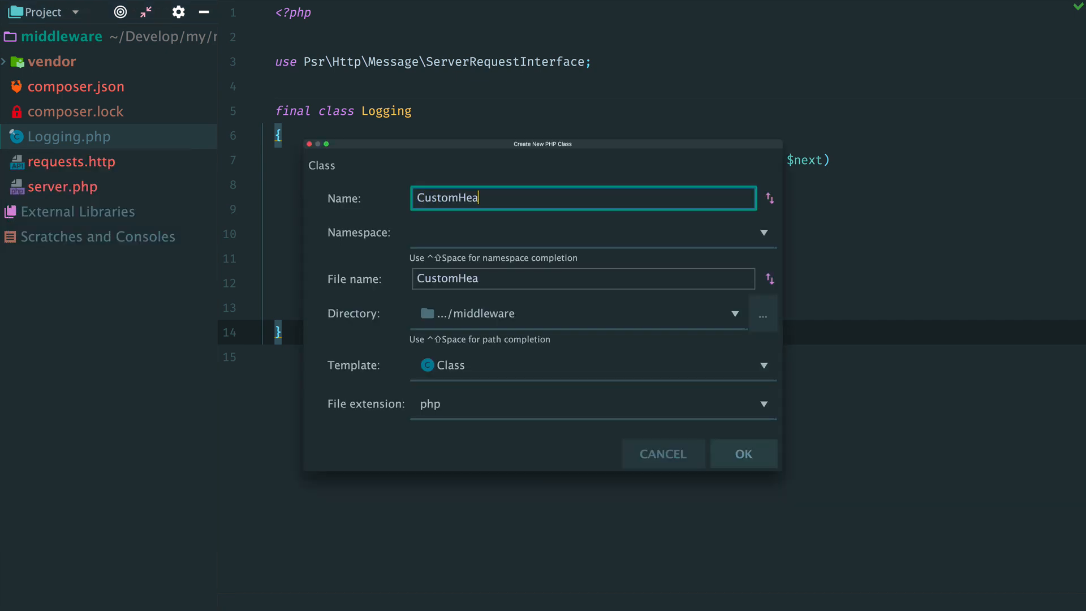
type("der")
- Create the CustomHeader class and open a line inside its body
key("Return")
key("Return")
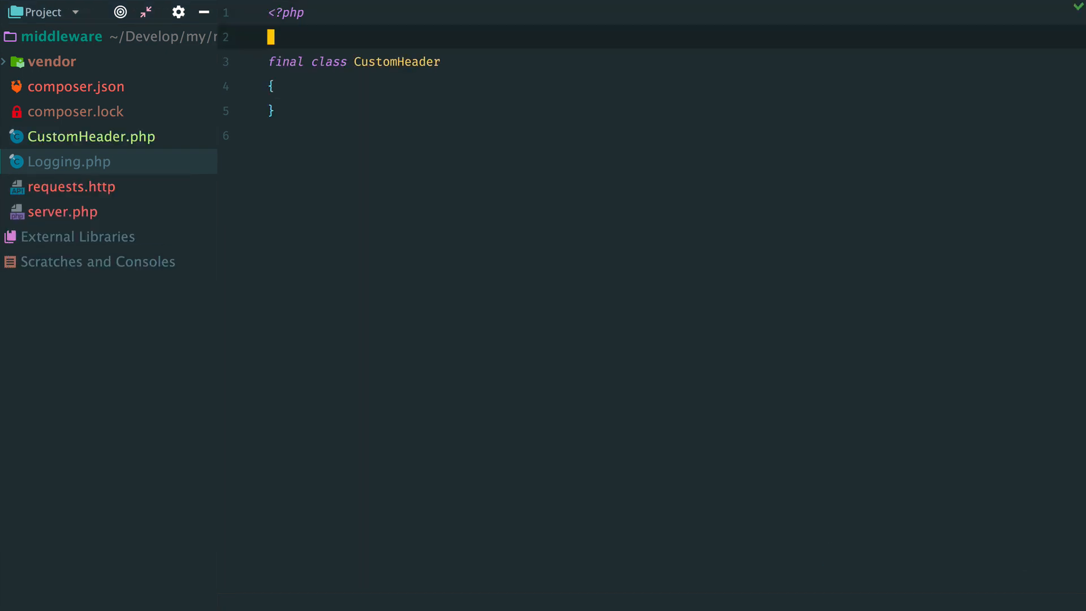
key("Down")
key("Down")
key("End")
key("Return")
type("__")
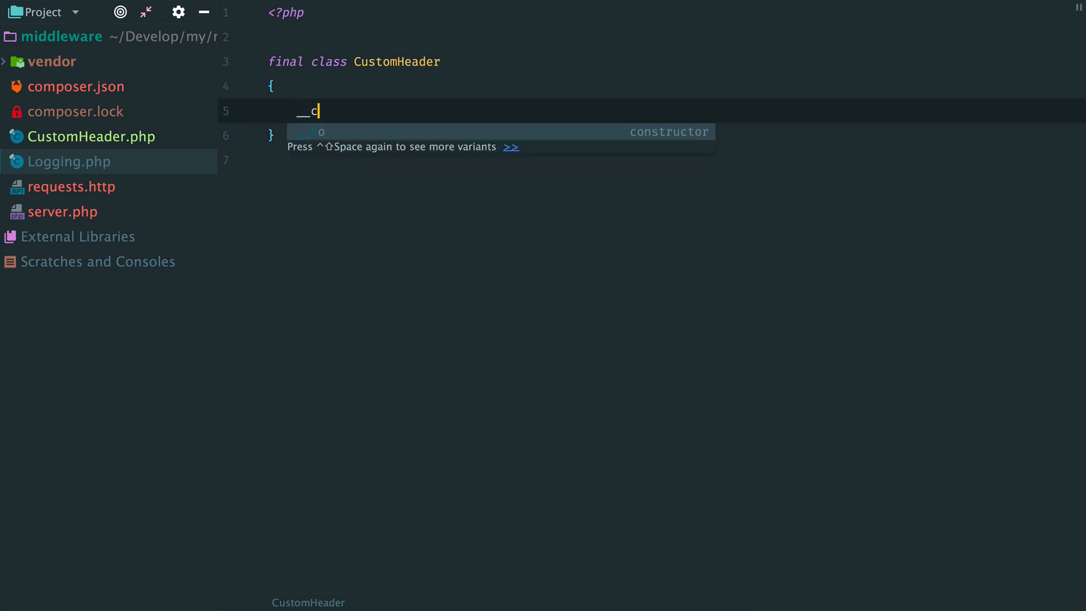
key("Return")
type("$title, ")
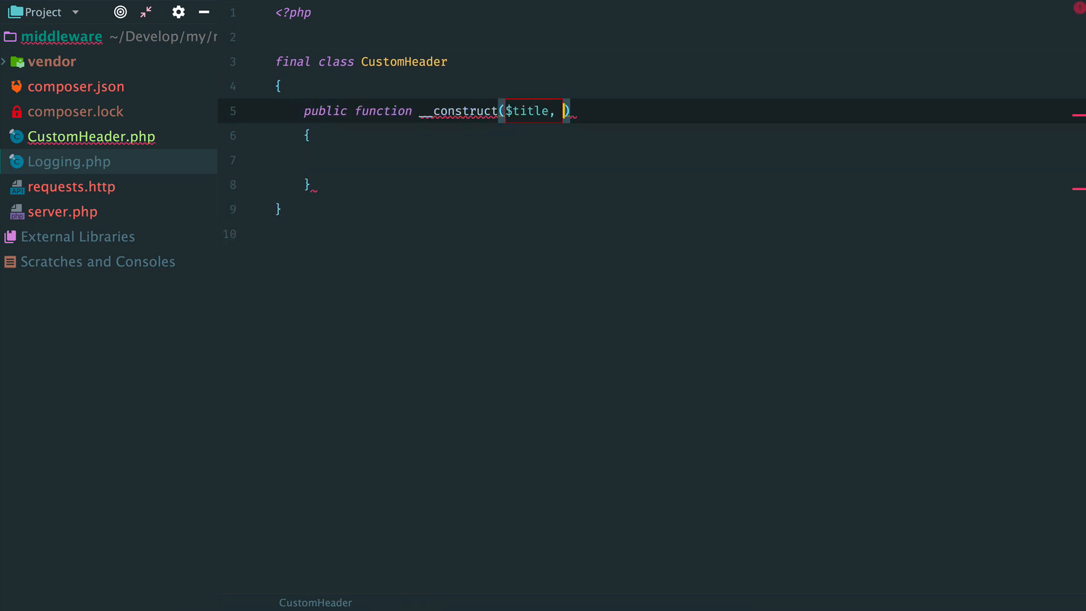
type("$value")
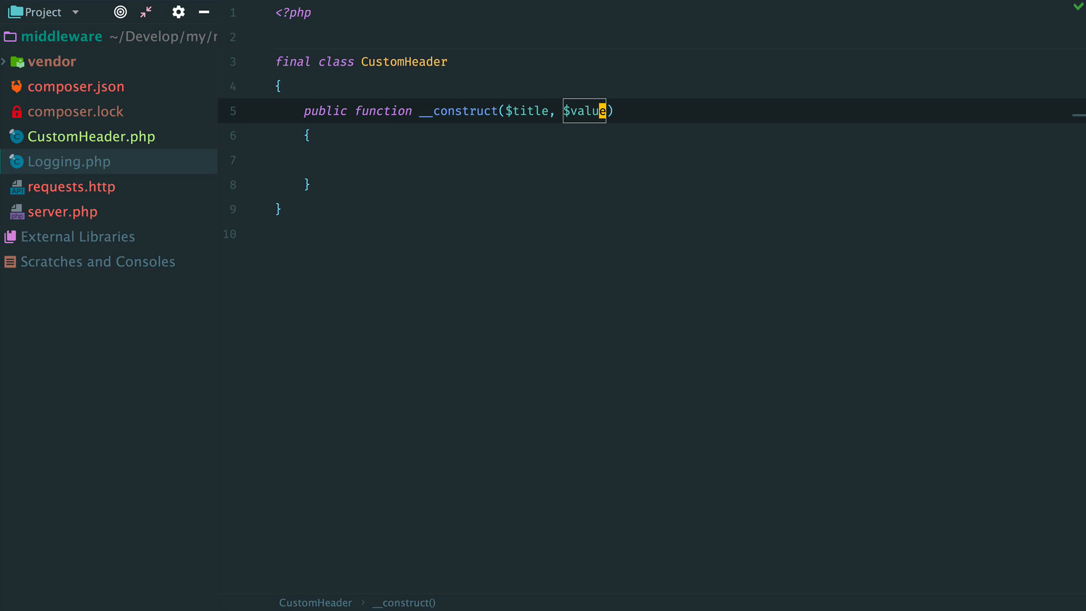
- Initialize private $title and $value fields from the constructor parameters
key("alt+Return")
key("Down")
key("Return")
key("Return")
key("Down")
key("Down")
key("End")
key("Return")
key("Return")
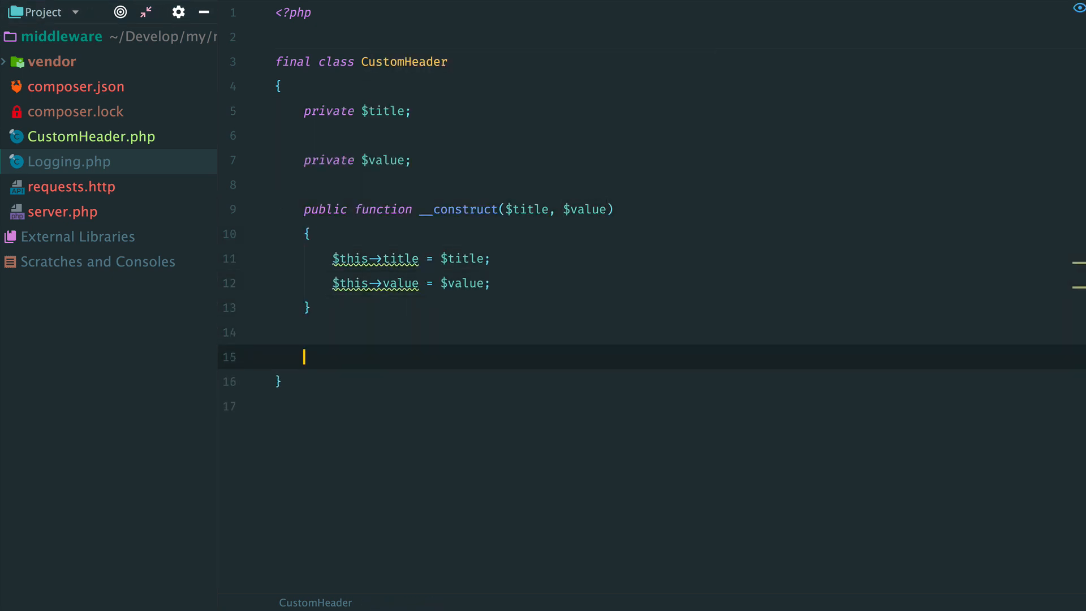
type("public f")
- Declare __invoke(ServerRequestInterface $request, callable $next) and move into its body
key("Tab")
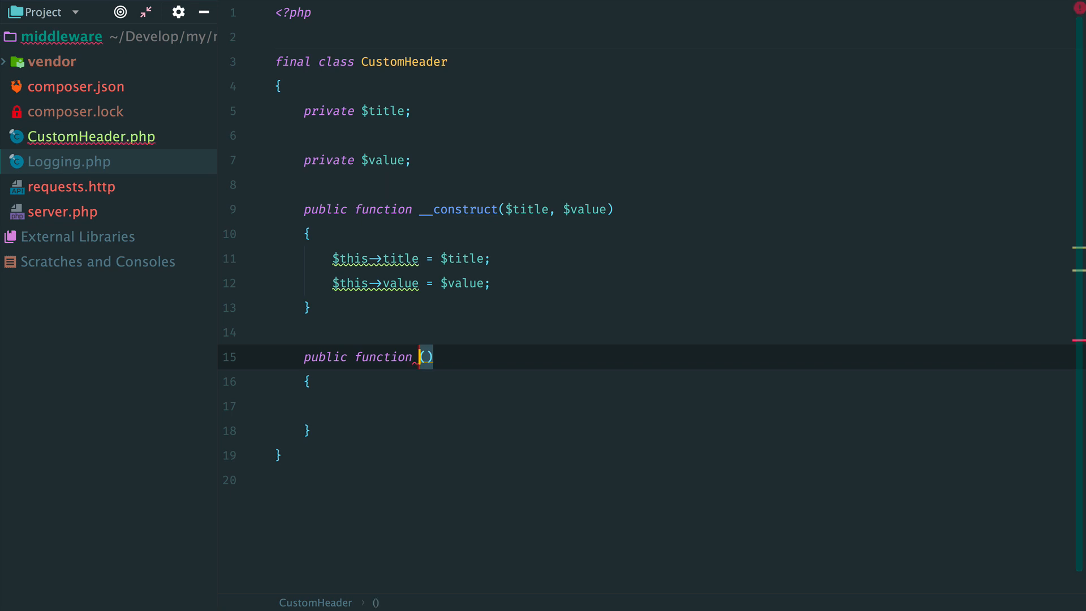
type("__")
key("Return")
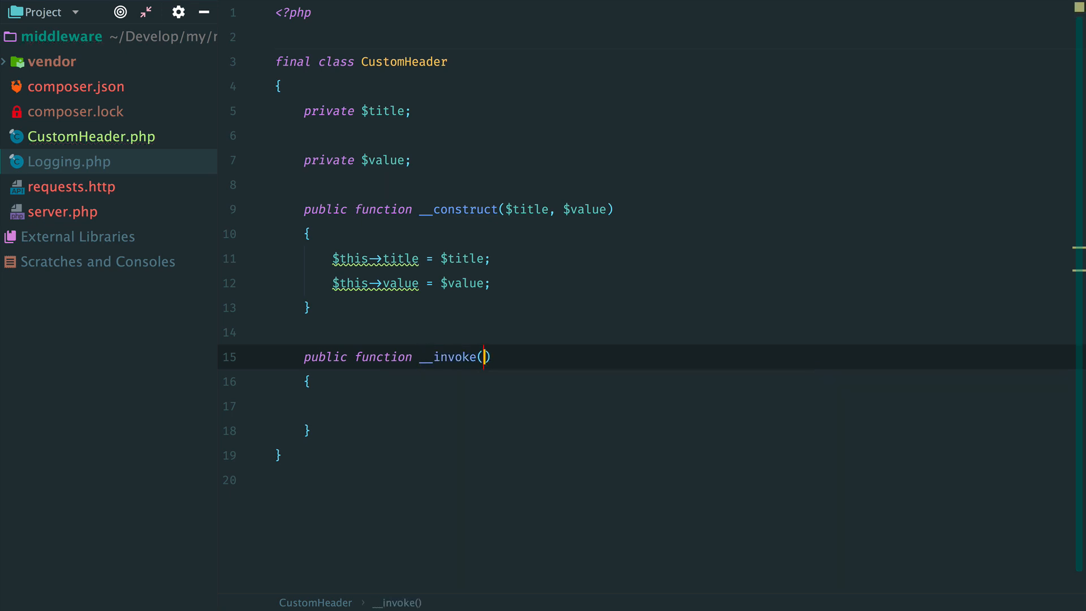
type("ServerRe")
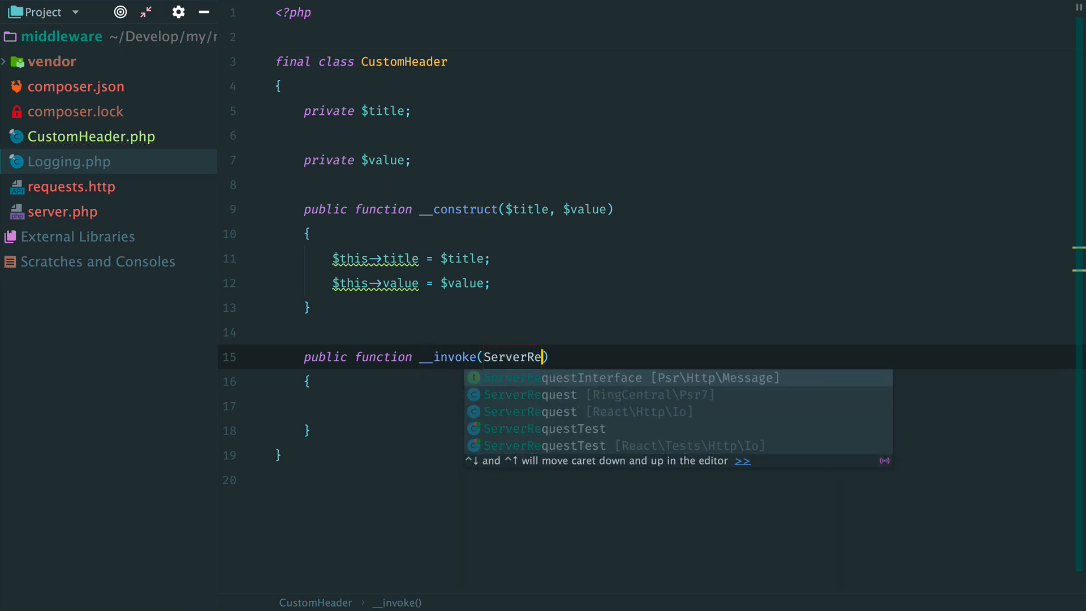
key("Return")
type("$re")
key("Return")
type(", cal")
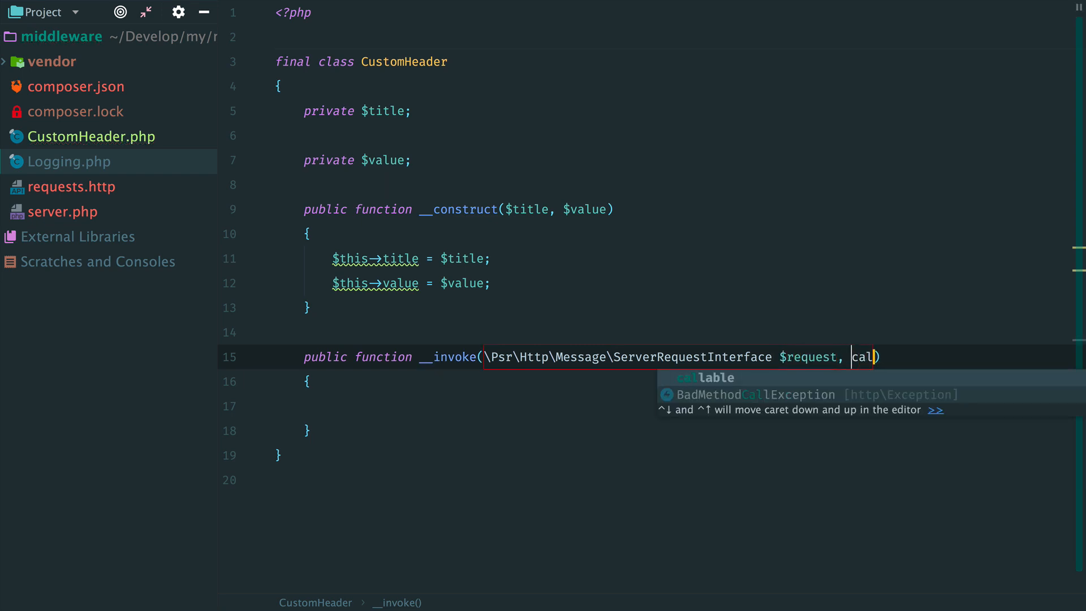
key("Return")
type("$ne")
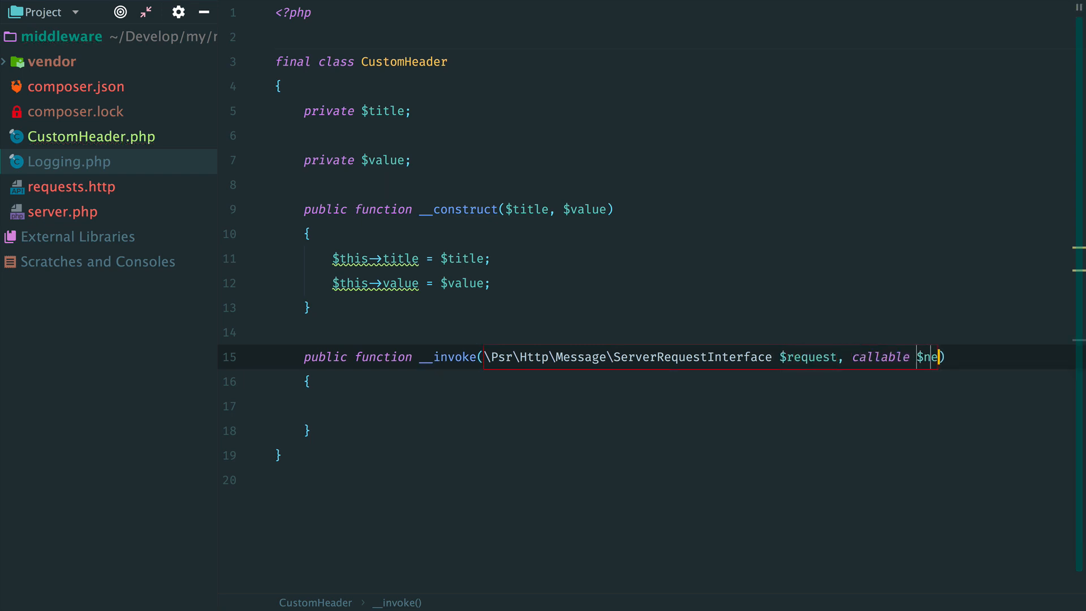
type("xt")
key("Down")
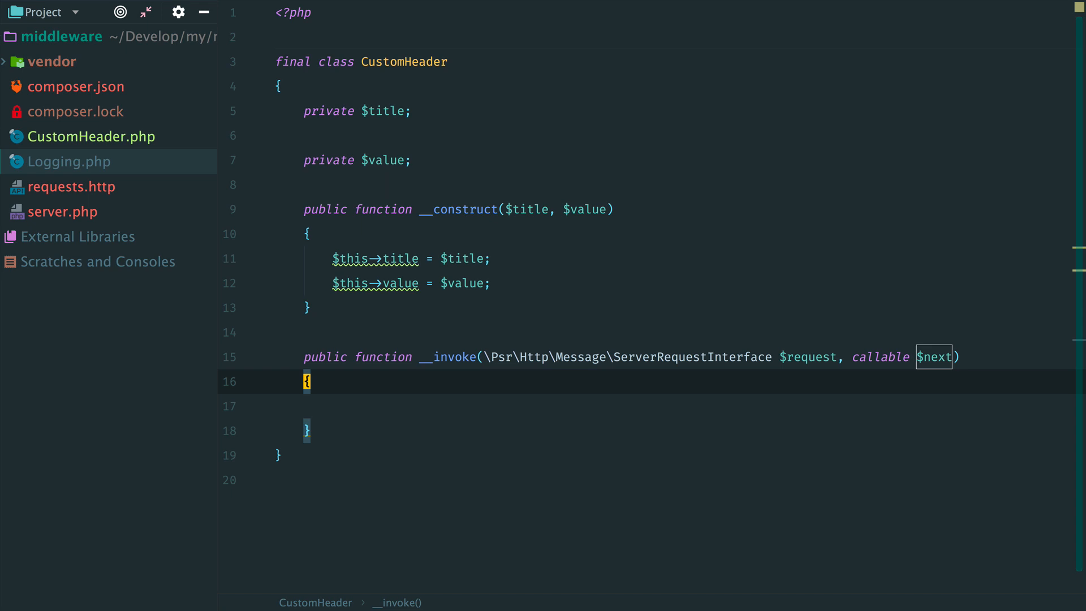
key("Down")
key("Tab")
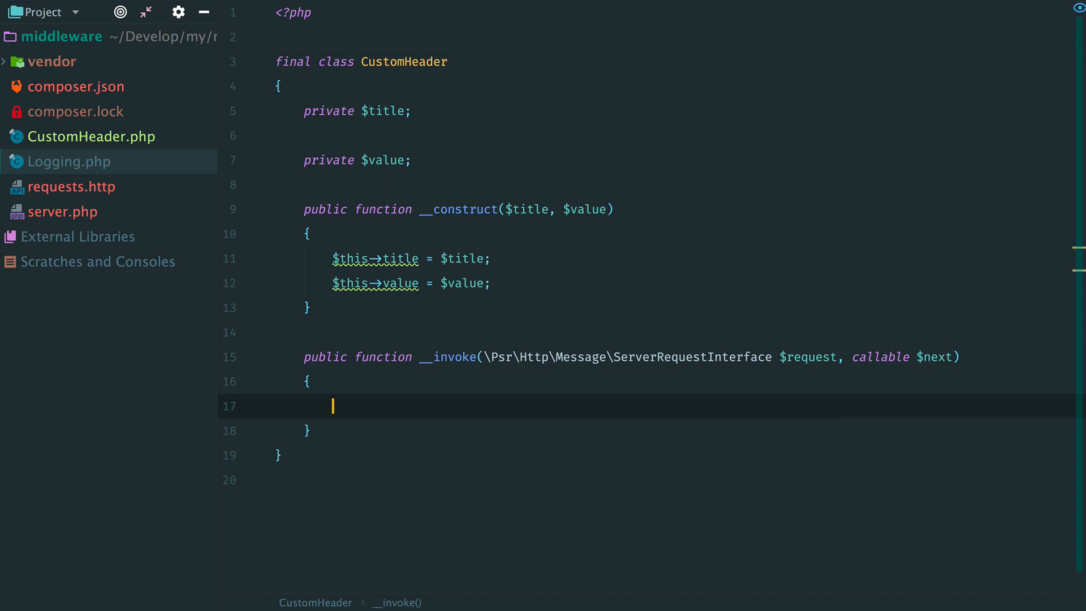
type("$re")
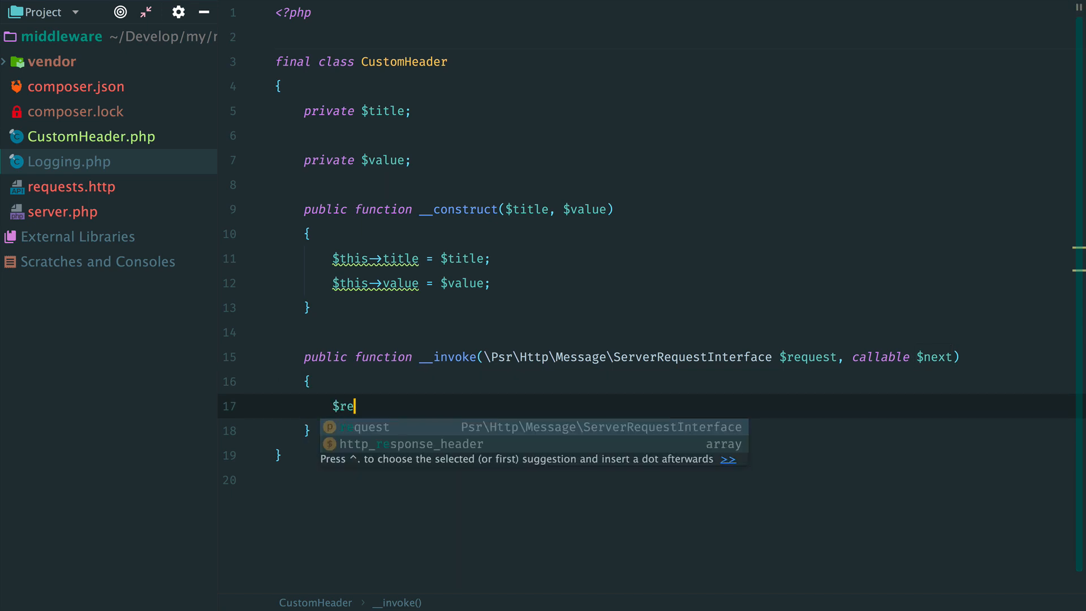
type("sponse = $")
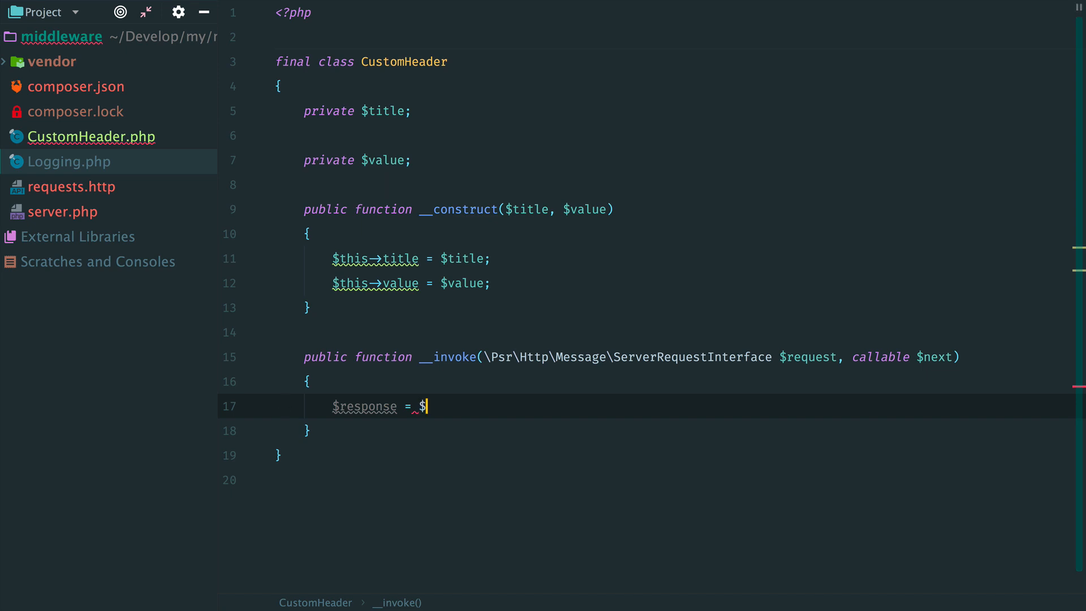
type("next(")
type("$re")
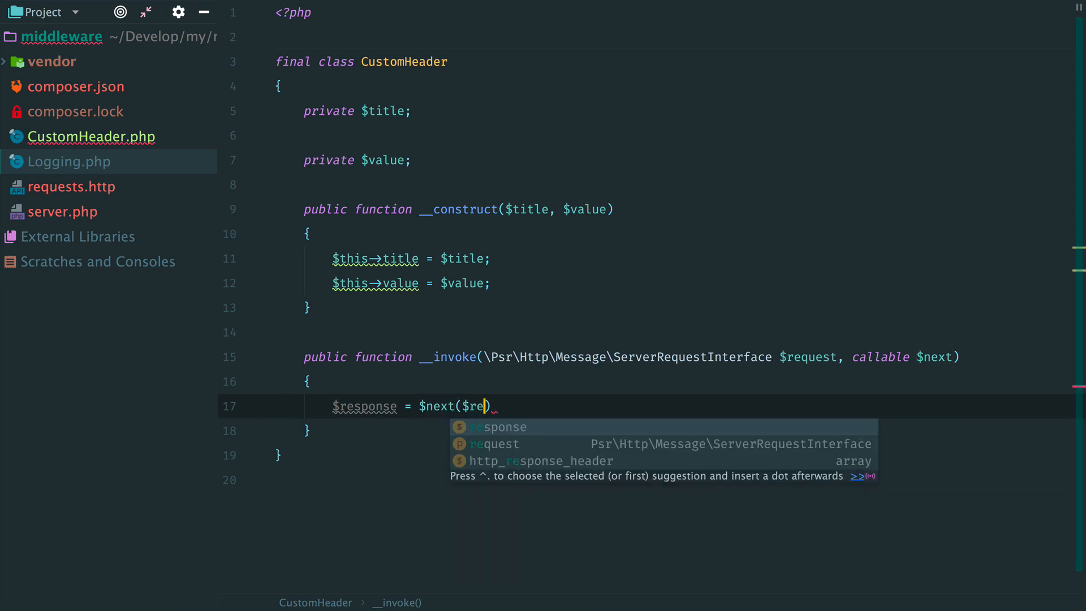
key("Down")
key("Return")
type(";")
key("ctrl+alt+Return")
type("/")
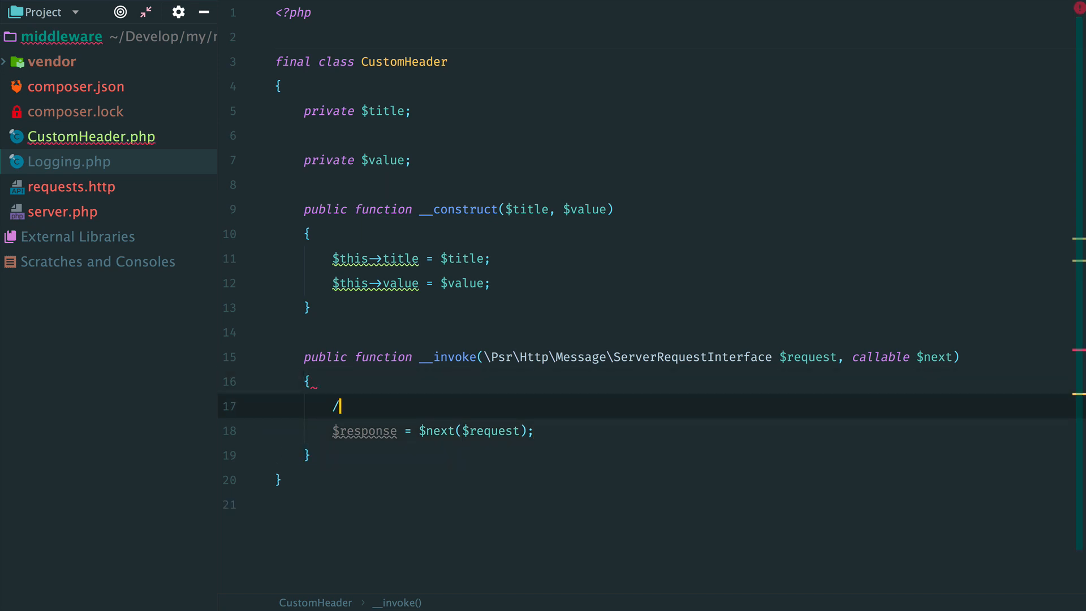
type("**")
key("Return")
type("Respo $response */")
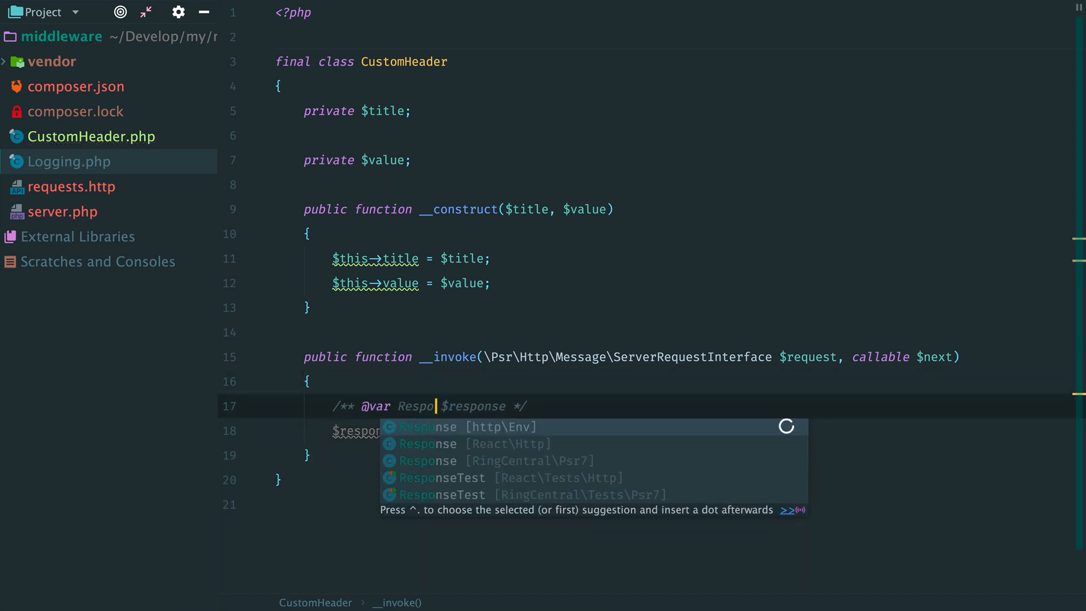
key("Down")
key("Return")
- Return $response->withHeader($this->title, $this->value); from __invoke
key("Right")
key("Down")
key("End")
key("Return")
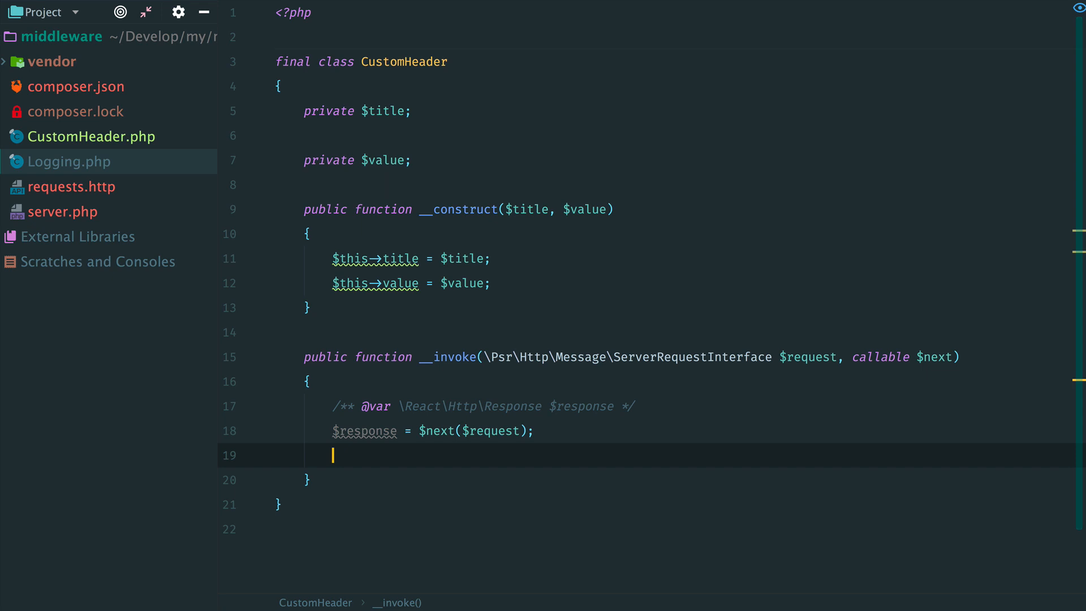
key("Return")
type("return $r")
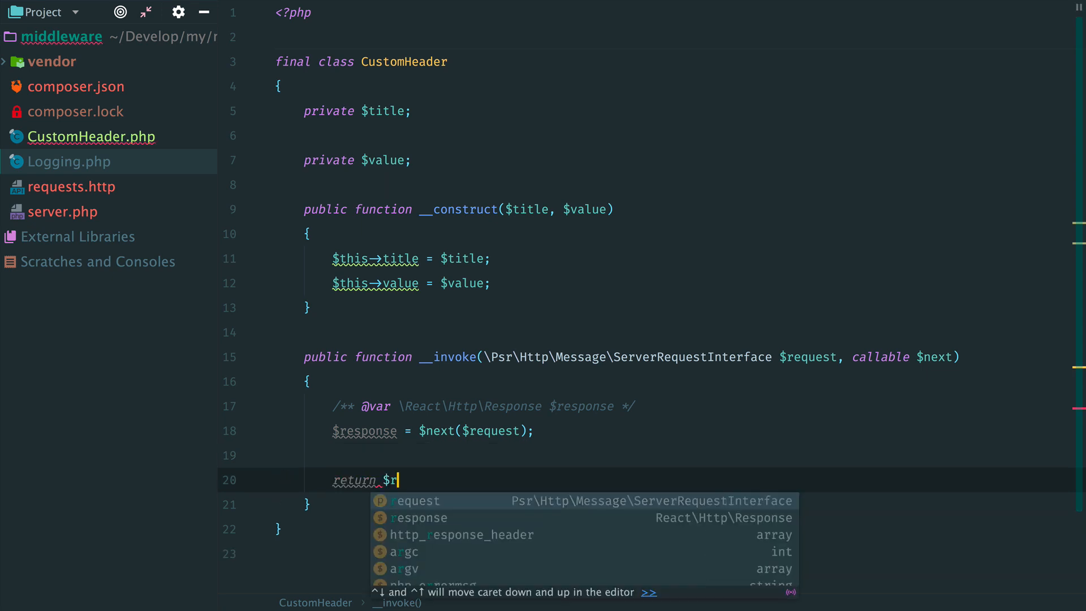
type("e")
key("Return")
type("->")
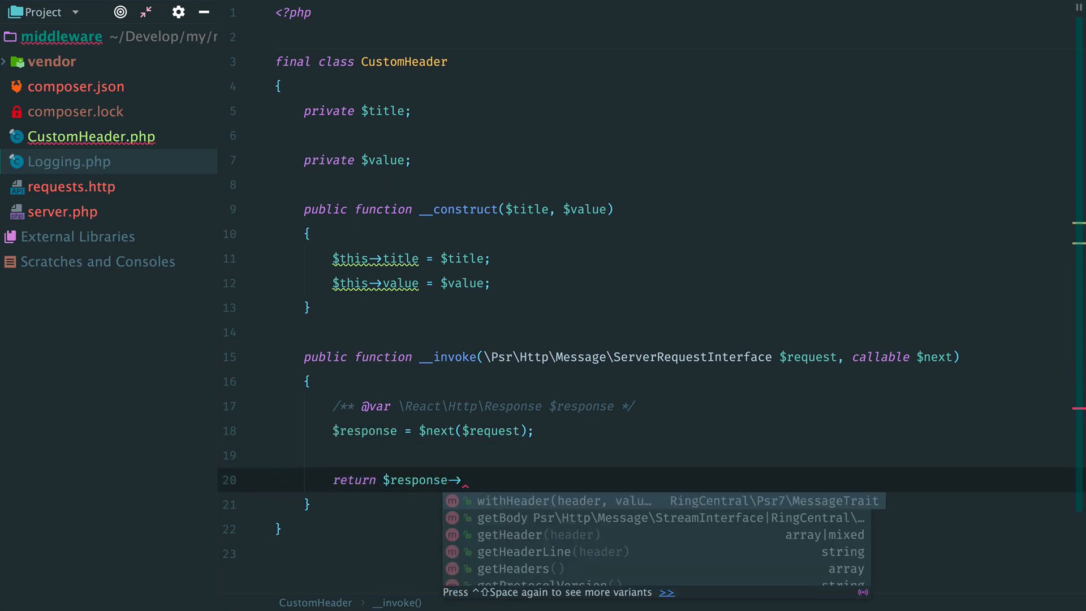
type("withH")
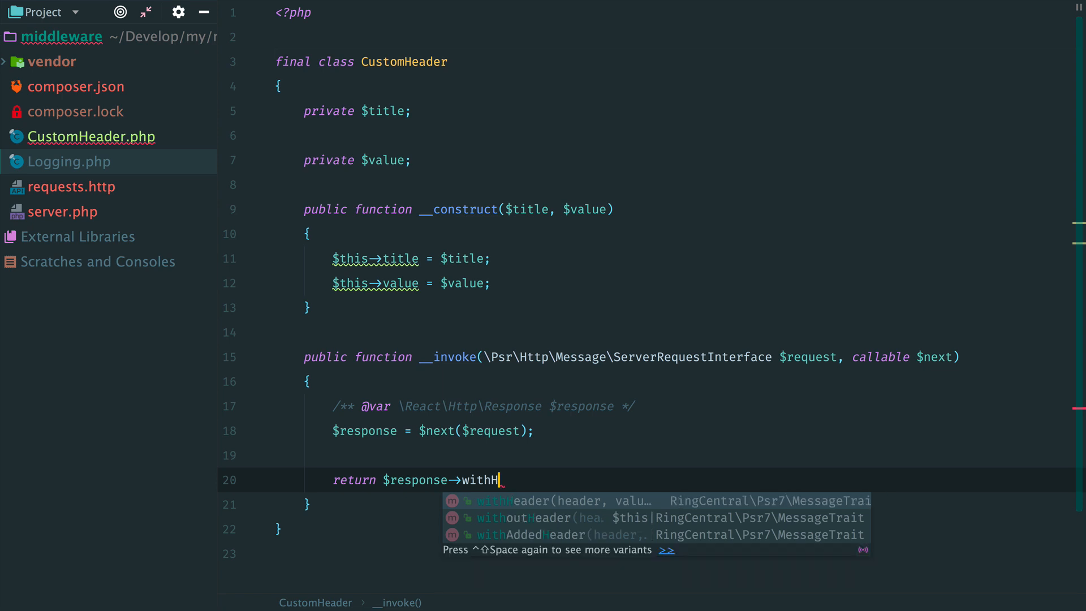
key("Return")
type("$this->t")
key("Return")
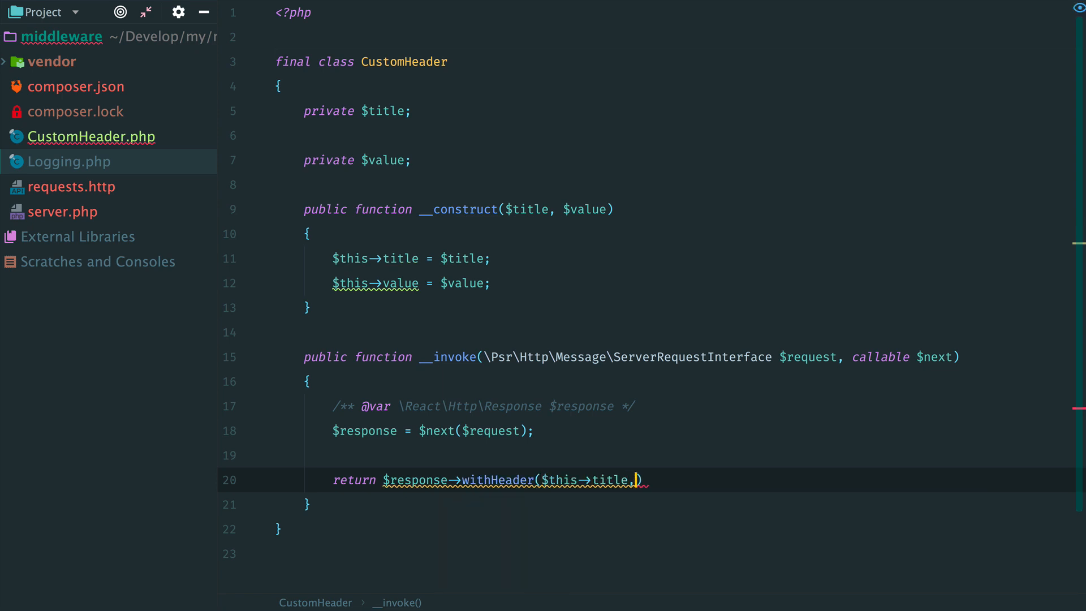
type(", $this->v")
key("Return")
type(");")
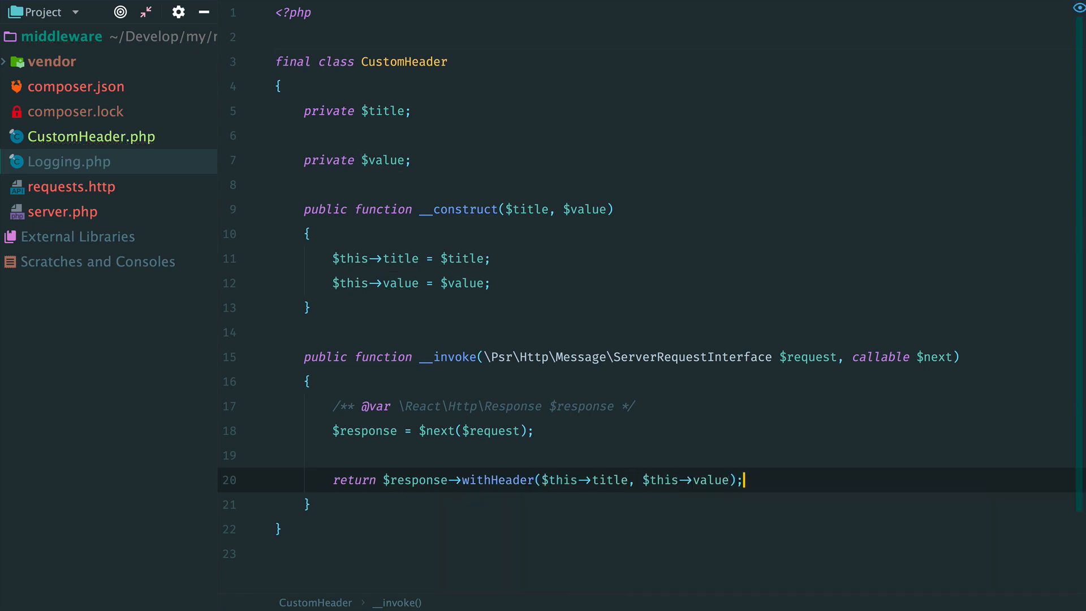
- Switch to server.php and add require __DIR__ . '/CustomHeader.php';
key("ctrl+e")
key("Down")
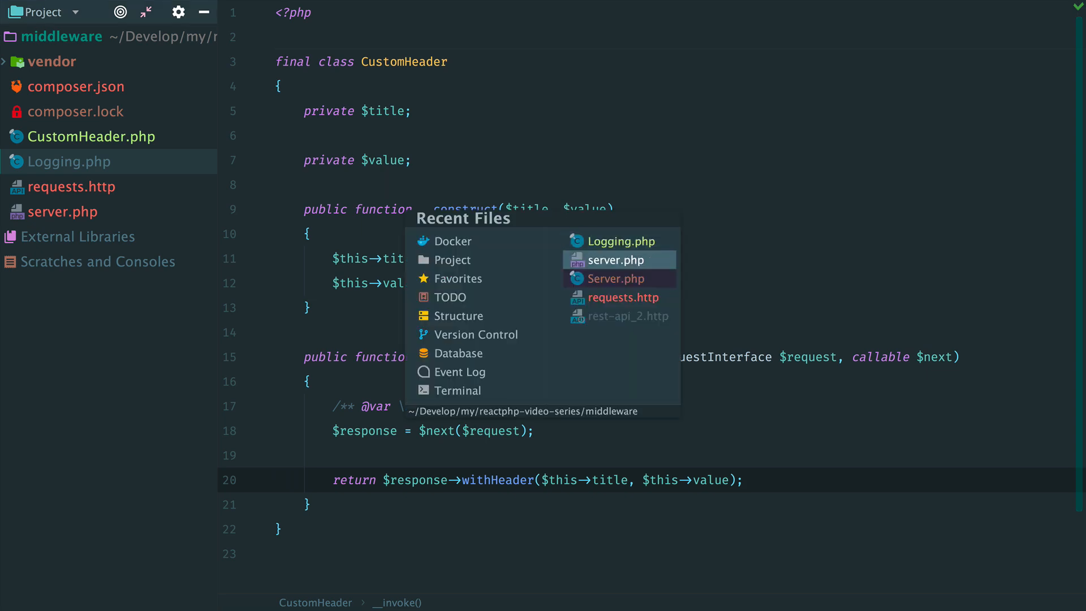
key("Return")
scroll(734, 387, "up", 3)
left_click(575, 85)
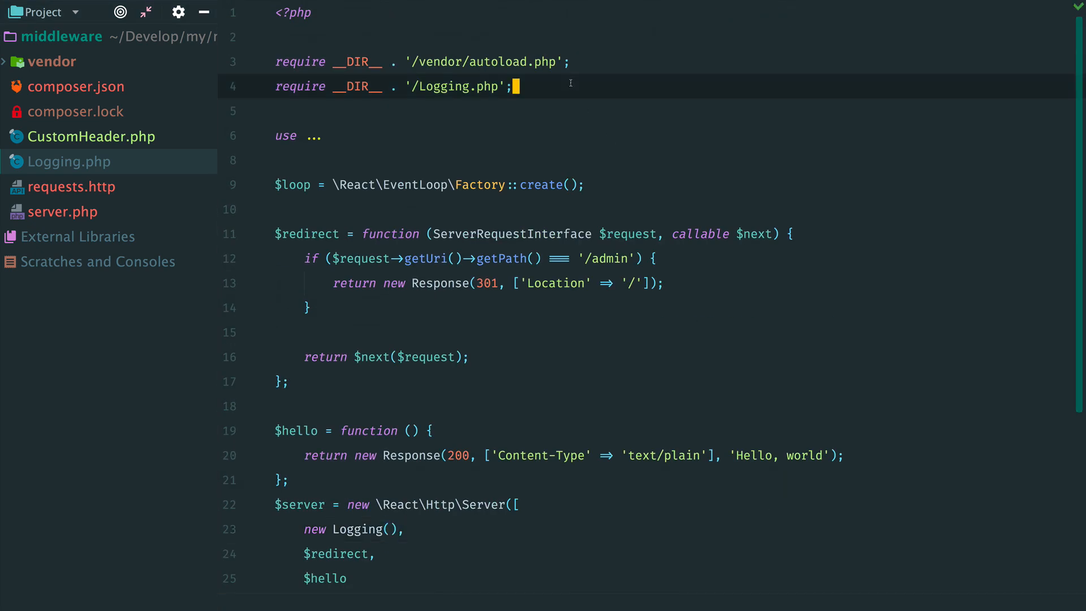
key("Return")
type("re")
key("Return")
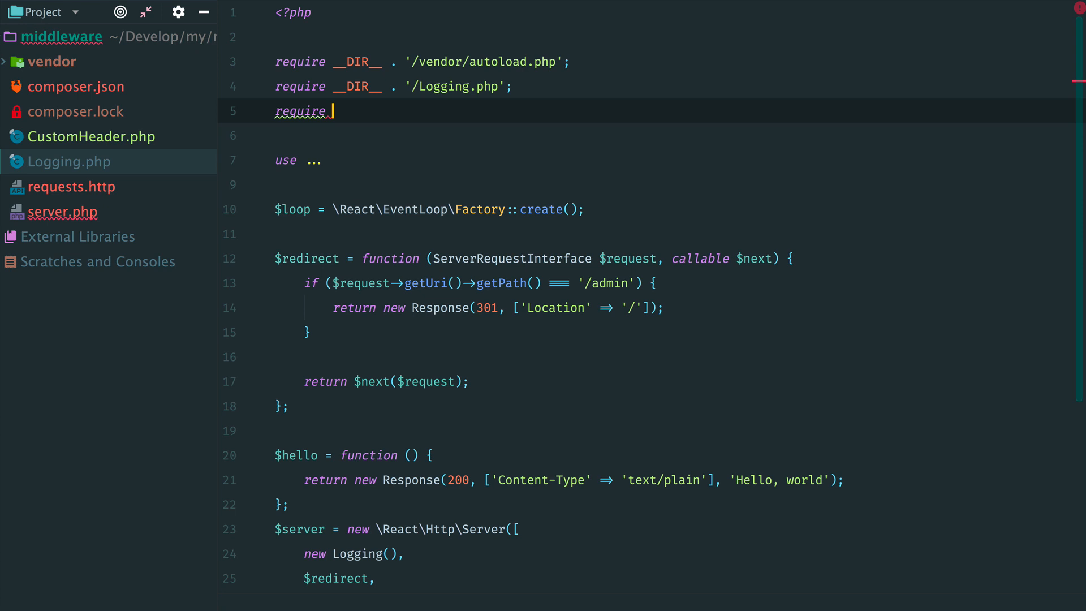
type("__D")
key("Return")
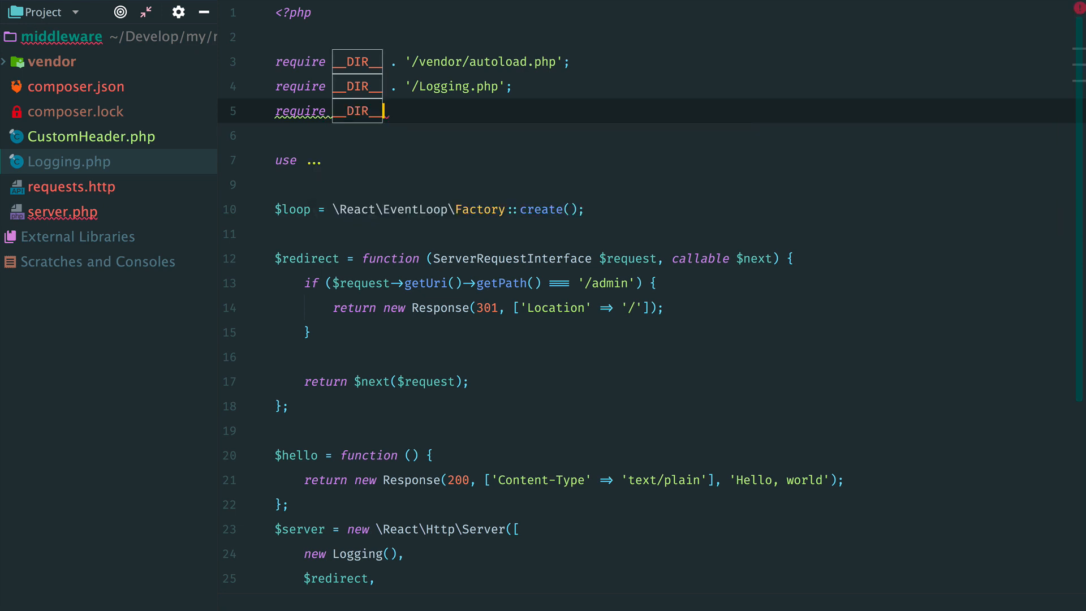
type(" . '/Cu")
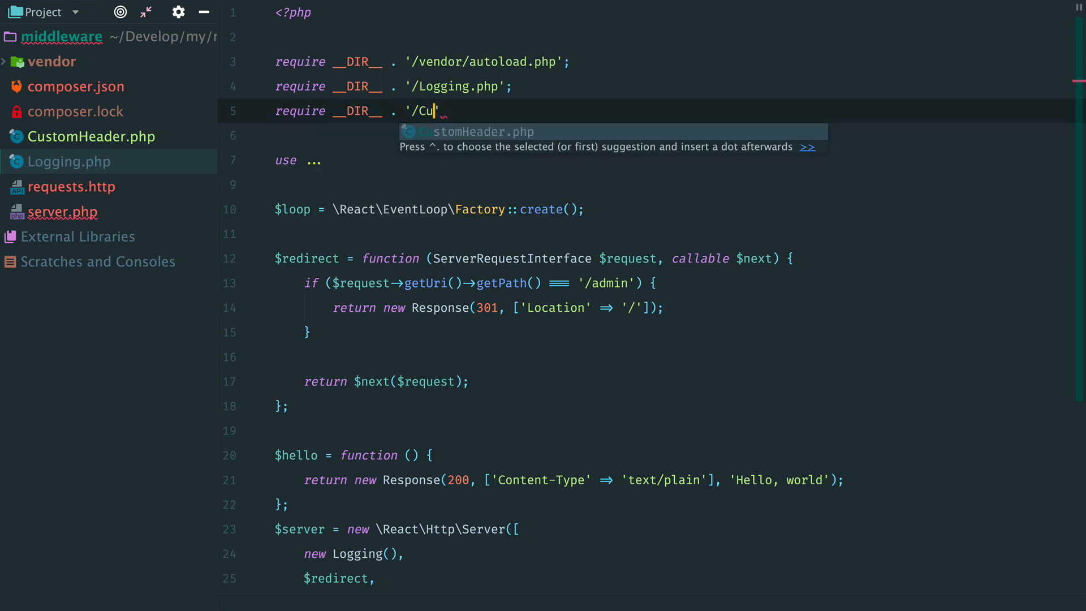
key("Return")
type(";")
scroll(467, 358, "down", 3)
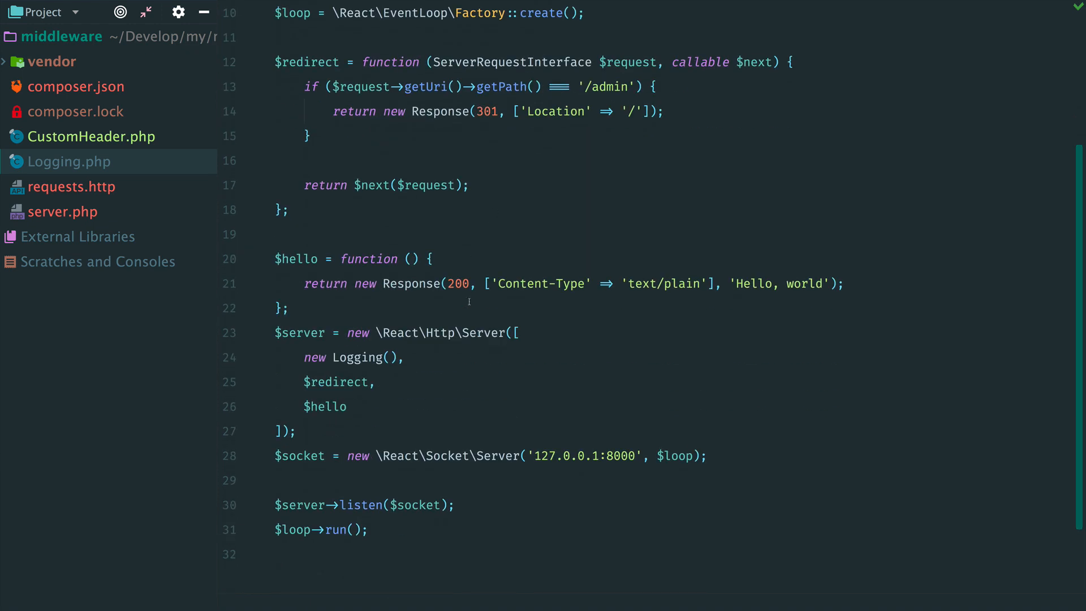
- Insert new CustomHeader('X-Custom', 'foo') after new Logging() in the middleware array
left_click(468, 356)
key("Return")
type("new Cu")
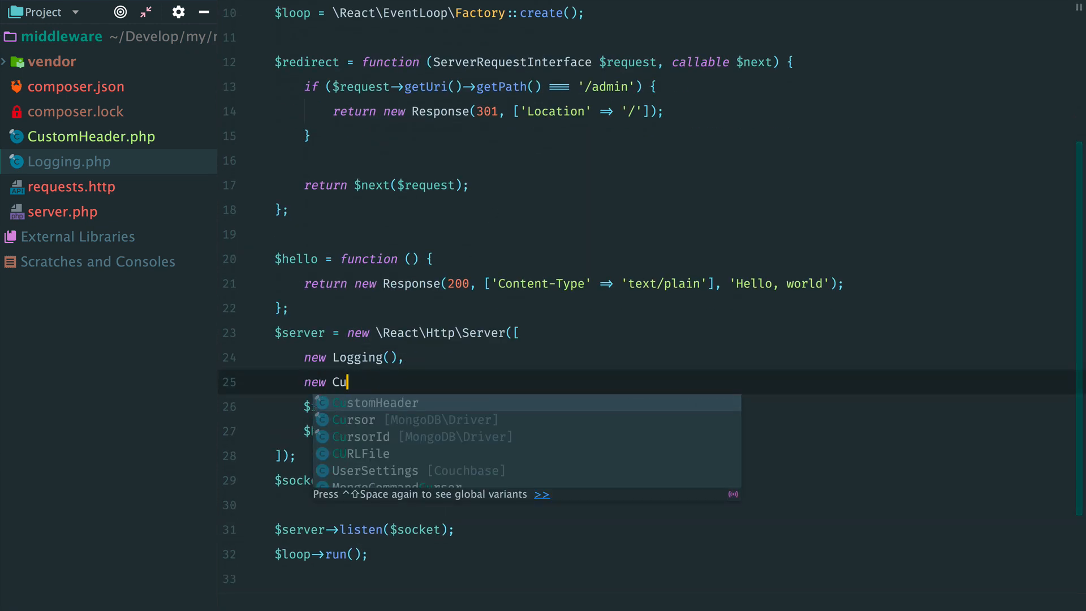
key("Return")
type("'X-Cu")
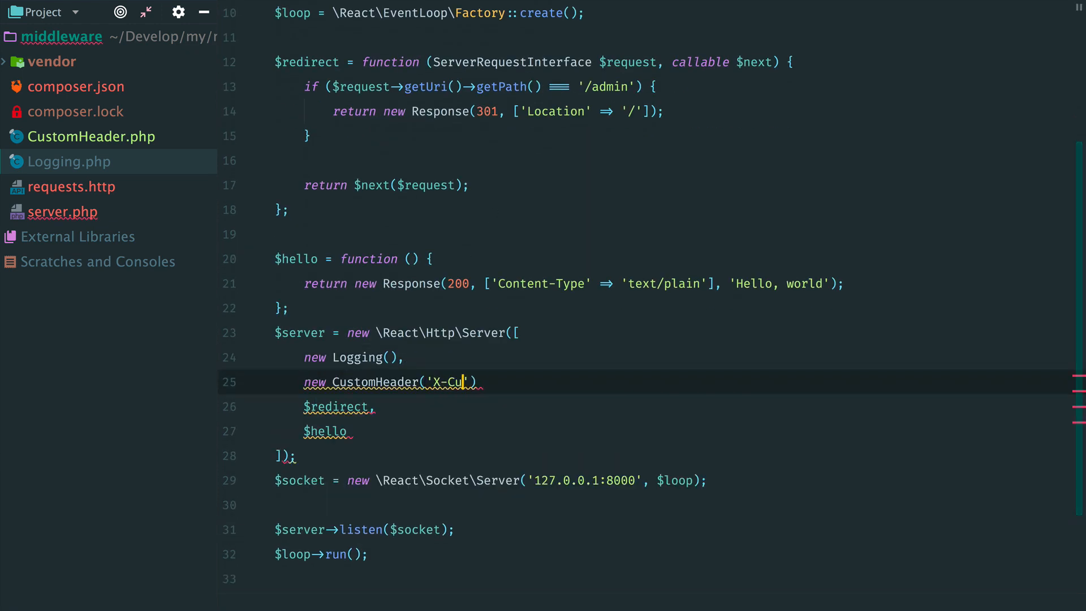
type("stom', 'foo")
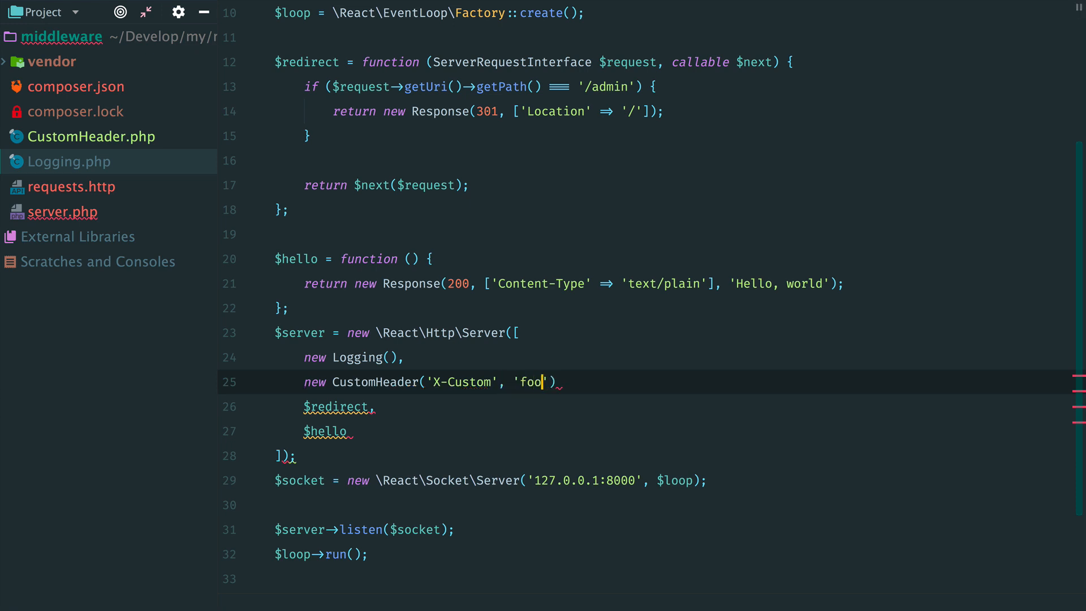
type("'),")
key("alt+F12")
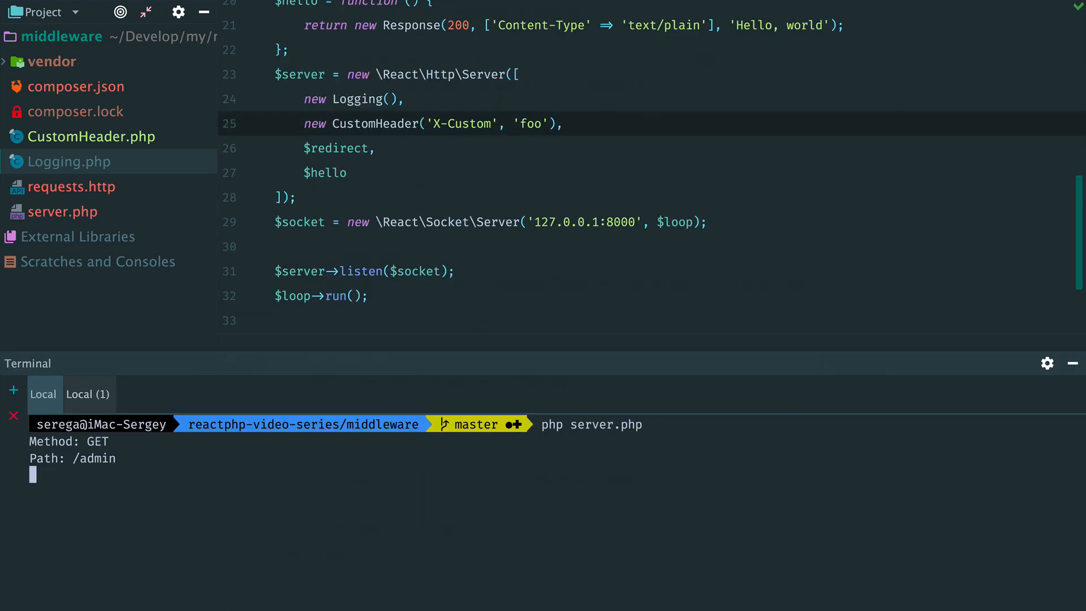
key("ctrl+c")
key("Up")
key("Return")
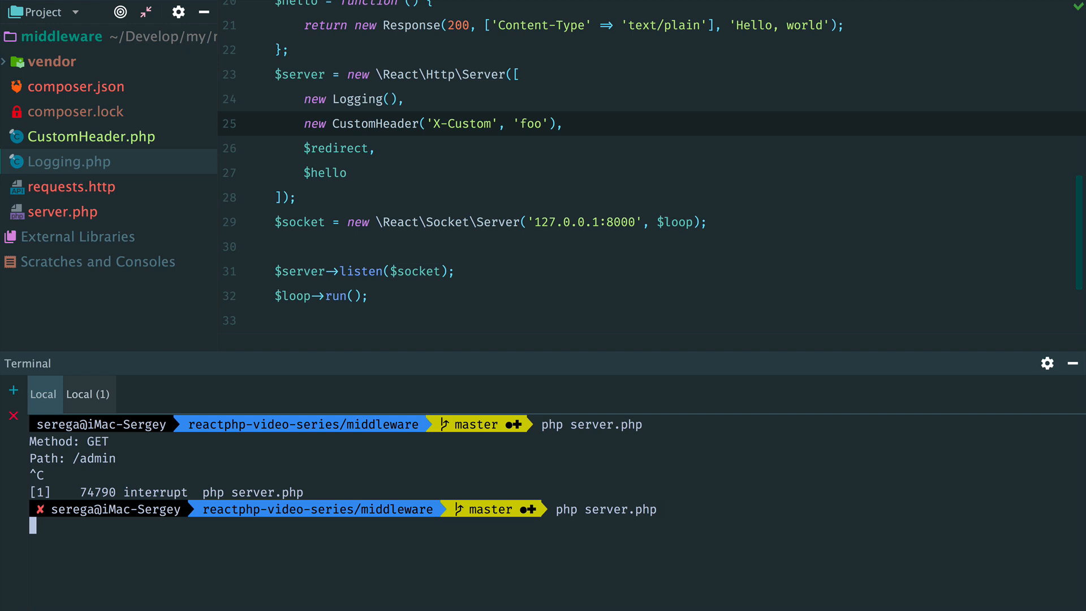
key("alt+Right")
key("Up")
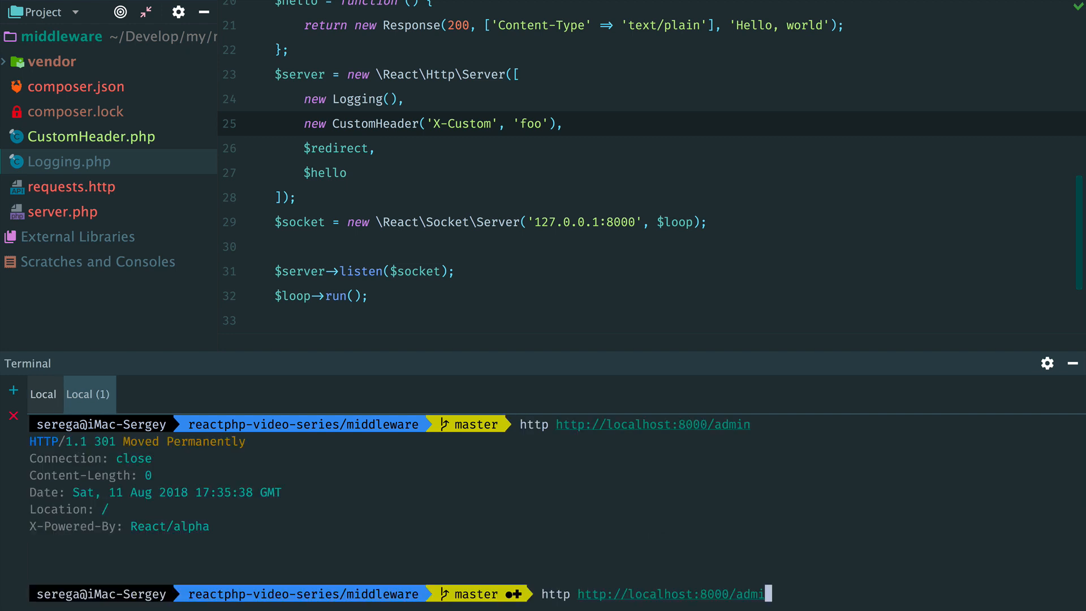
key("BackSpace")
key("BackSpace")
key("BackSpace")
key("BackSpace")
key("BackSpace")
key("BackSpace")
key("Return")
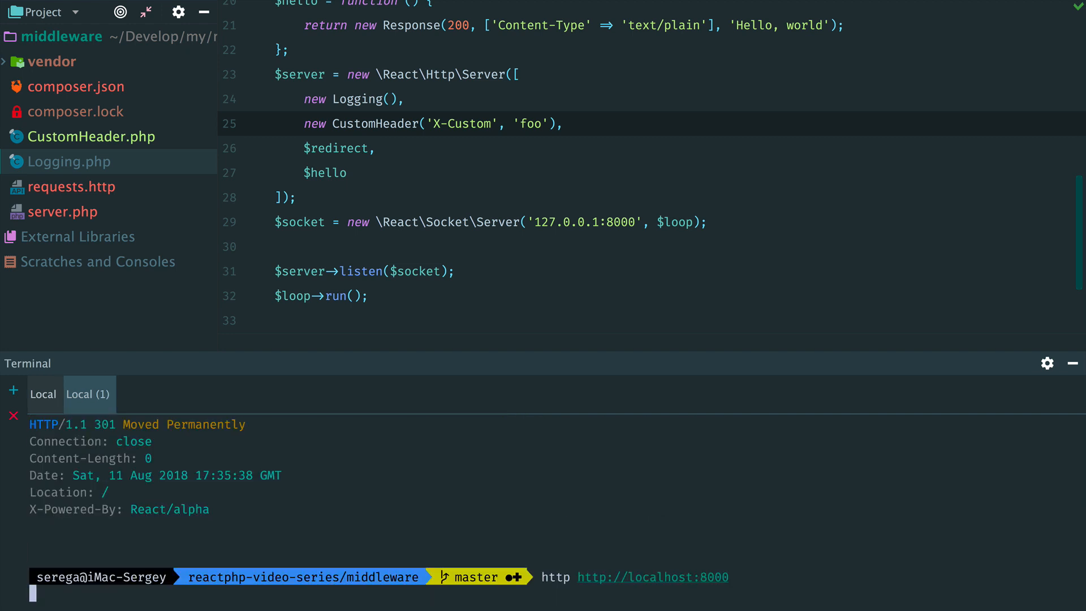